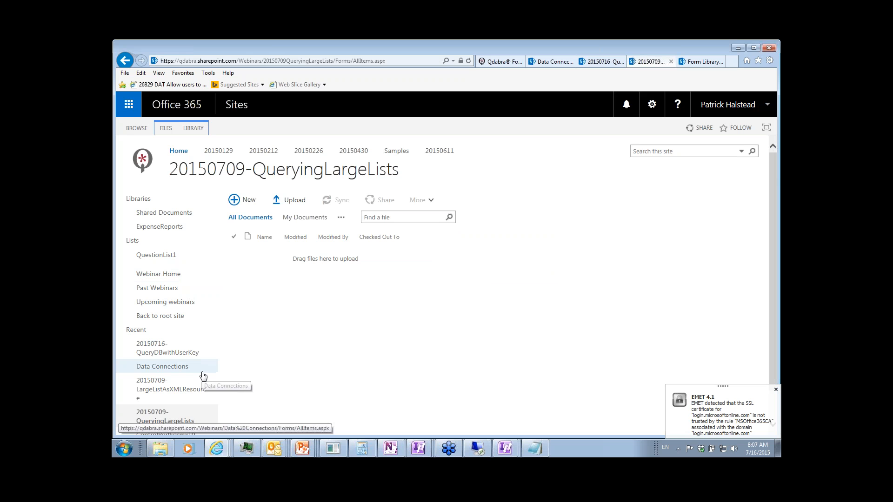
# Open the Zipcodes list from the site contents
pyautogui.scroll(-2, 184, 381)
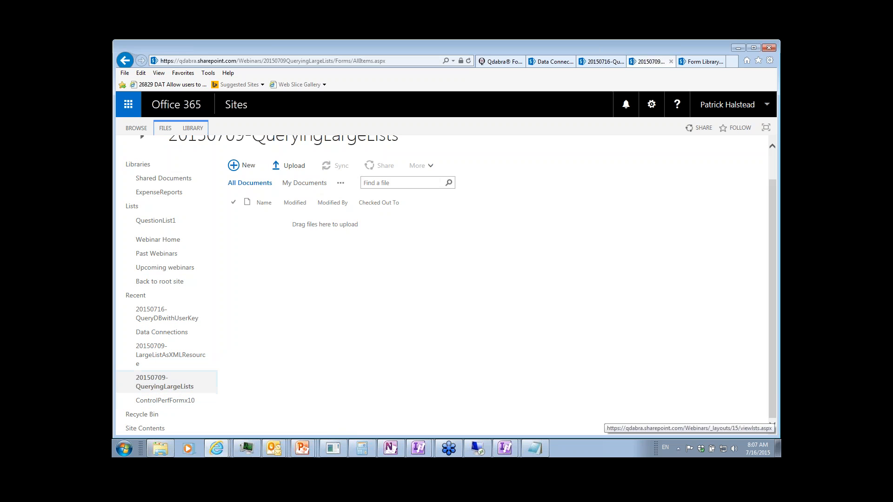
pyautogui.click(158, 428)
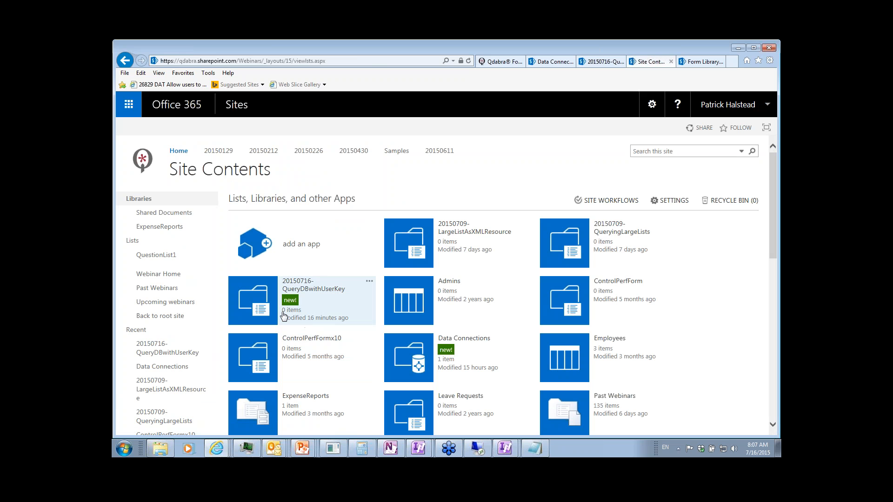
pyautogui.scroll(-2, 642, 354)
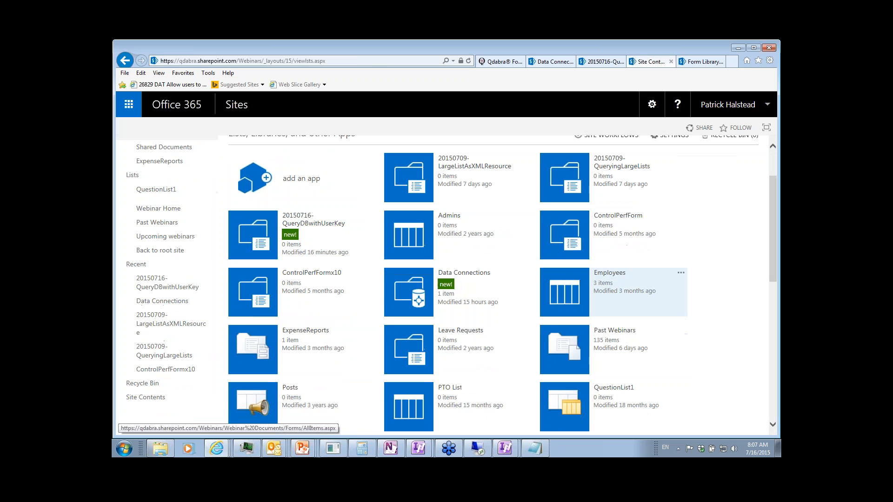
pyautogui.scroll(-8, 472, 256)
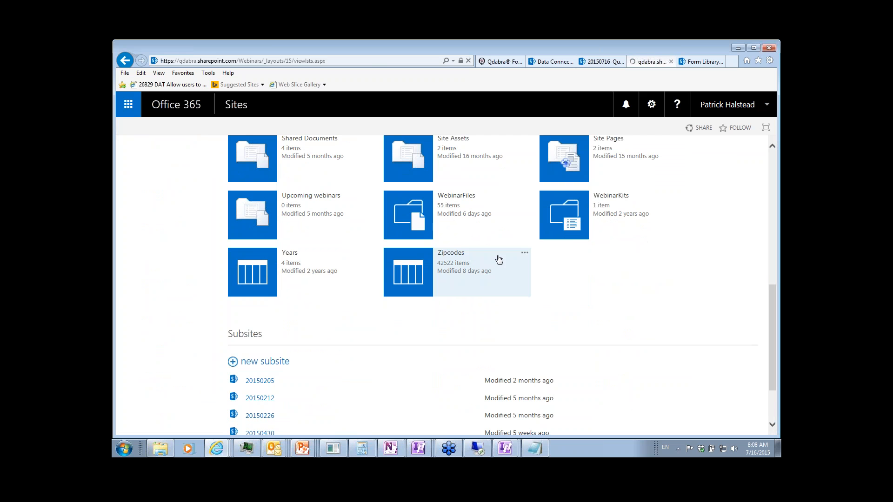
pyautogui.click(499, 259)
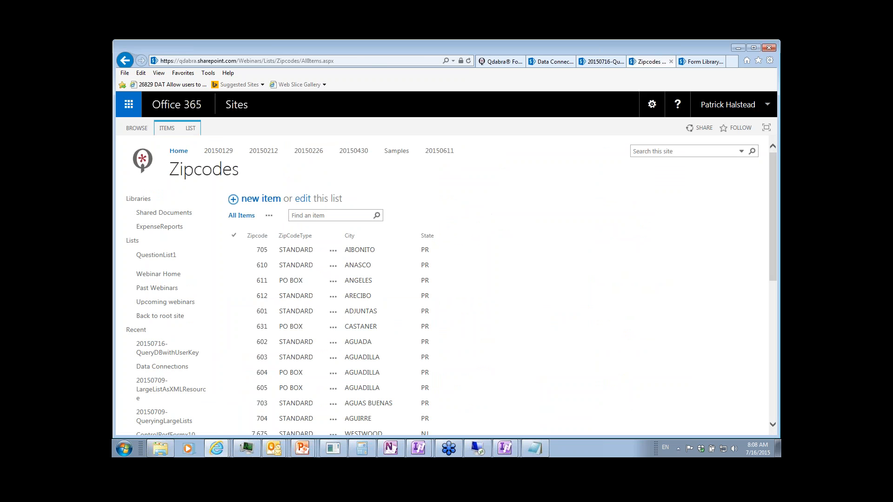
# Search the Zipcodes list for 10014 and for KIRKLAND
pyautogui.click(368, 217)
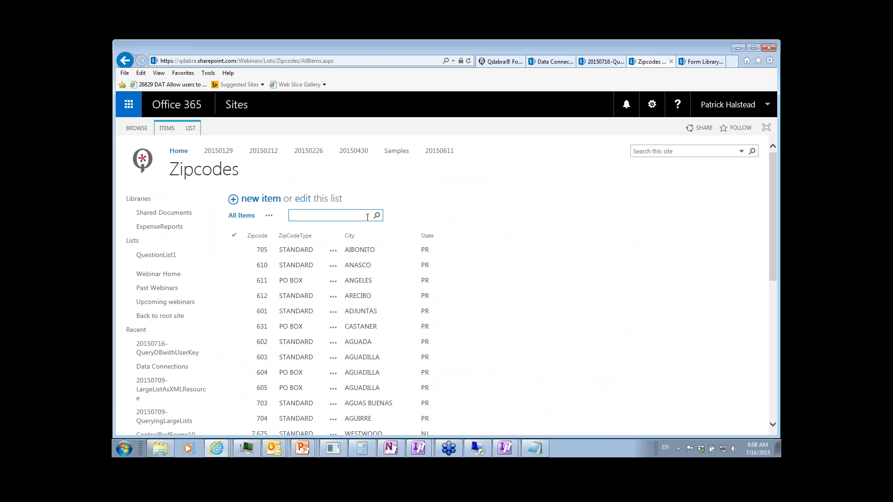
pyautogui.press('Return')
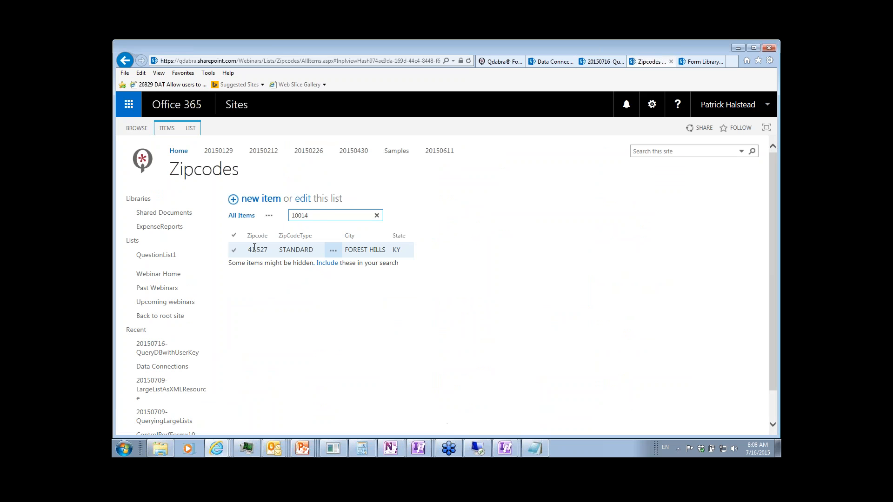
pyautogui.doubleClick(322, 213)
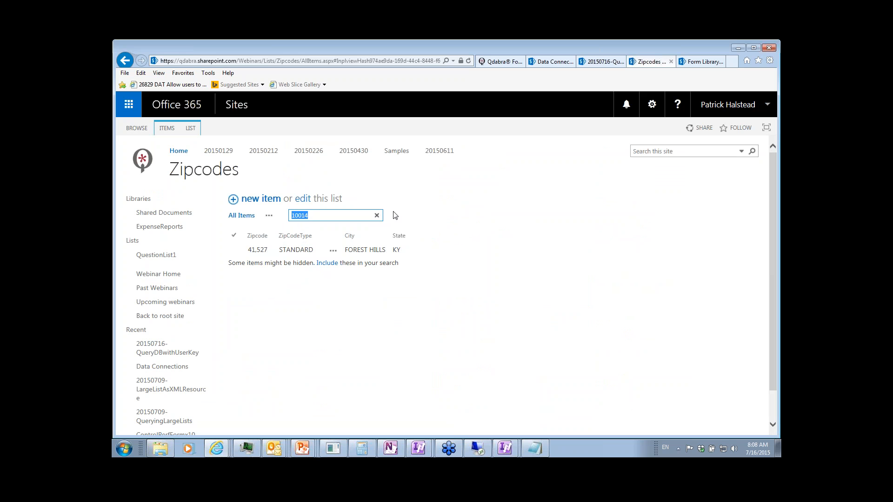
pyautogui.write('New')
pyautogui.hotkey('ctrl', 'a')
pyautogui.write('KIRKLAND')
pyautogui.press('Return')
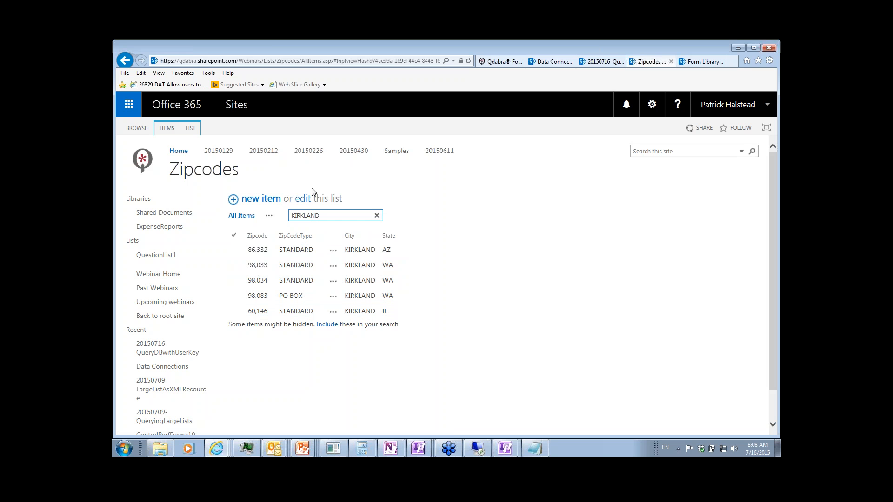
# Open the Zipcodes list settings and the linked help article "Manage lists and libraries with many items", enlarging its window
pyautogui.click(192, 129)
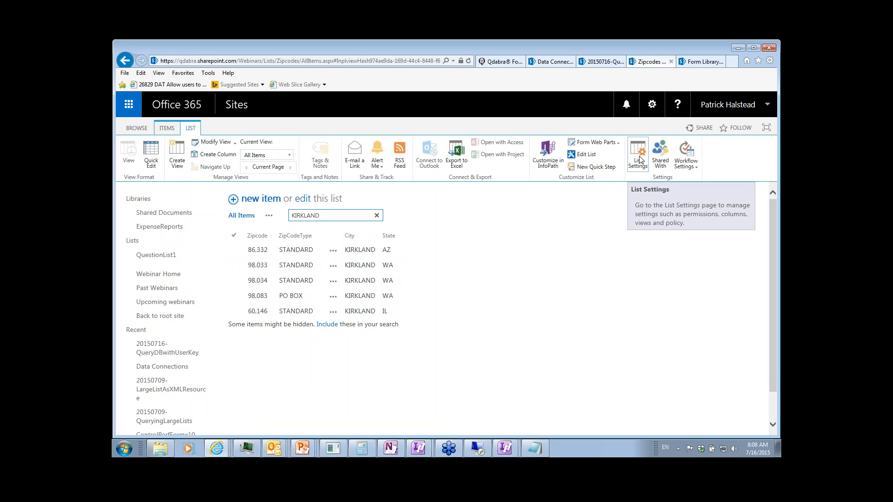
pyautogui.click(640, 160)
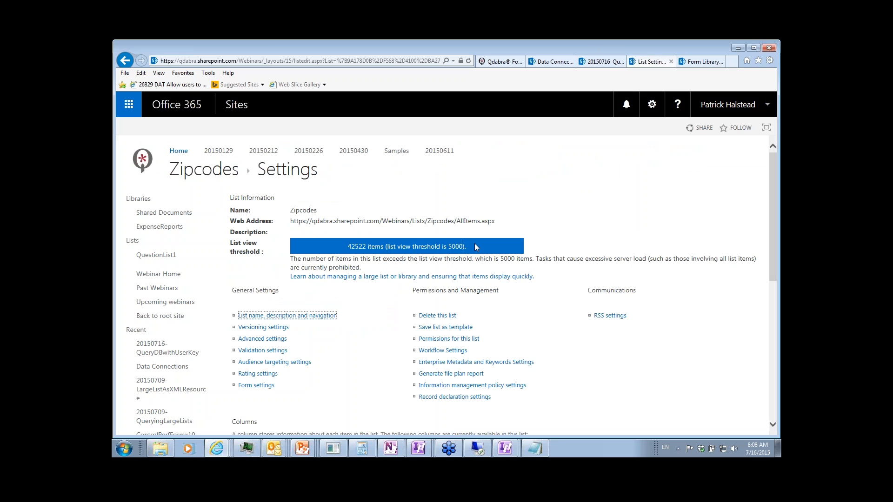
pyautogui.click(372, 279)
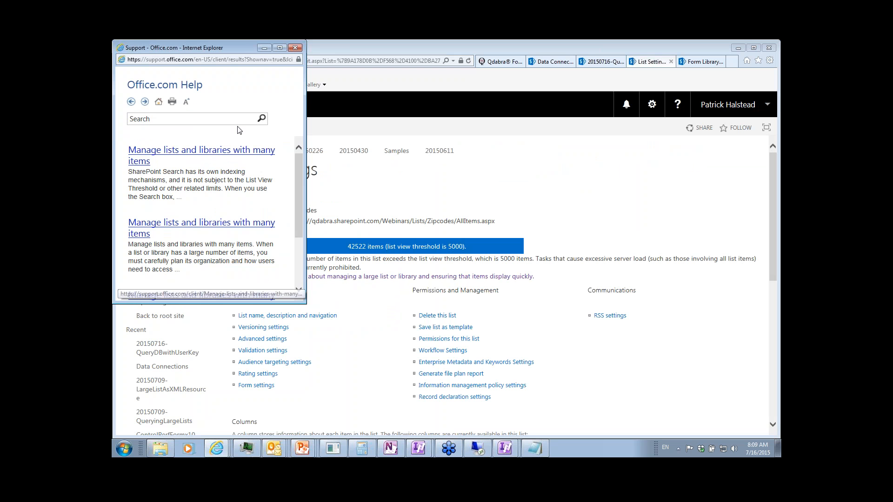
pyautogui.click(227, 154)
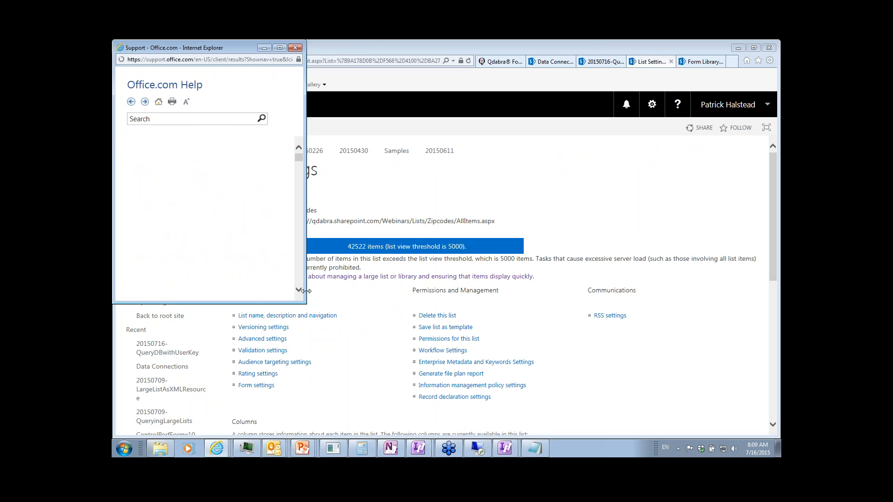
pyautogui.moveTo(306, 303); pyautogui.dragTo(379, 331)
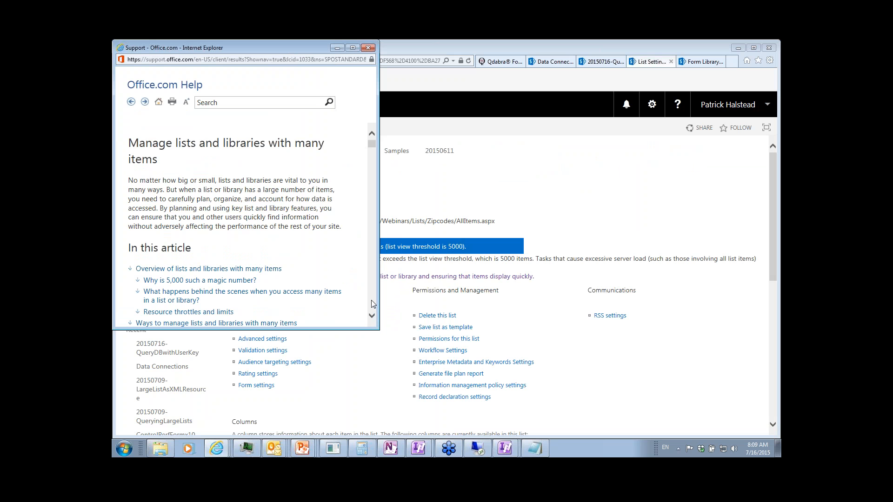
# Examine the resource throttles and limits table in the help article, including the List View Threshold for users, auditors and administrators
pyautogui.scroll(-5, 371, 300)
pyautogui.scroll(-10, 371, 304)
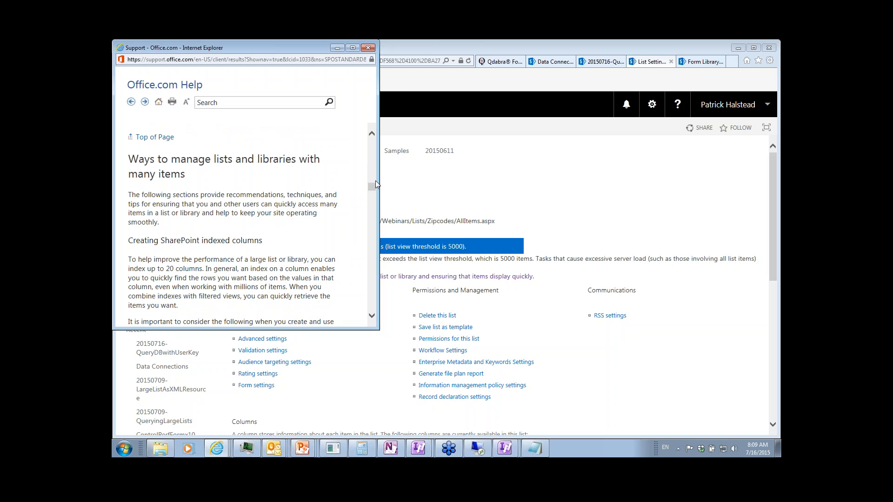
pyautogui.scroll(4, 377, 184)
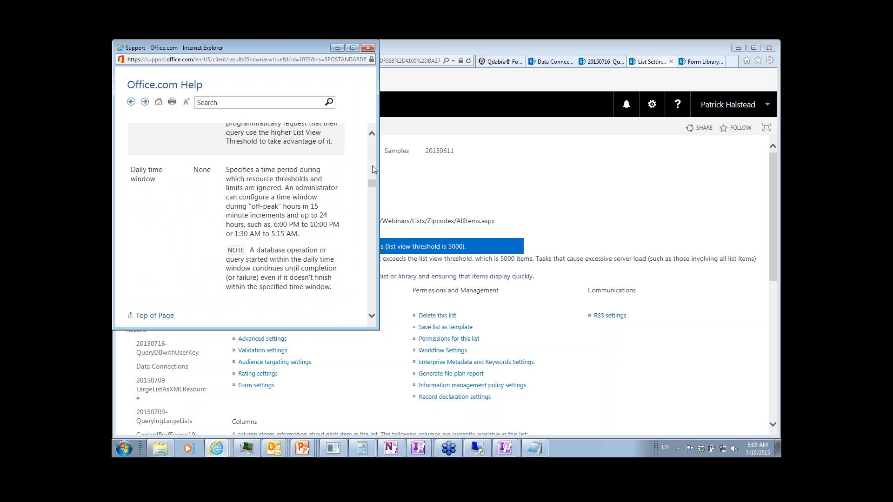
pyautogui.scroll(3, 372, 166)
pyautogui.scroll(3, 372, 164)
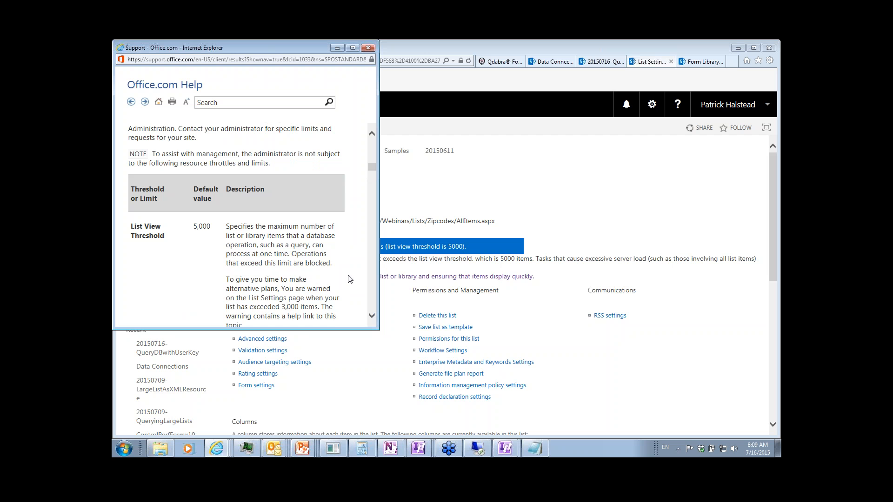
pyautogui.scroll(-1, 351, 280)
pyautogui.scroll(-2, 350, 279)
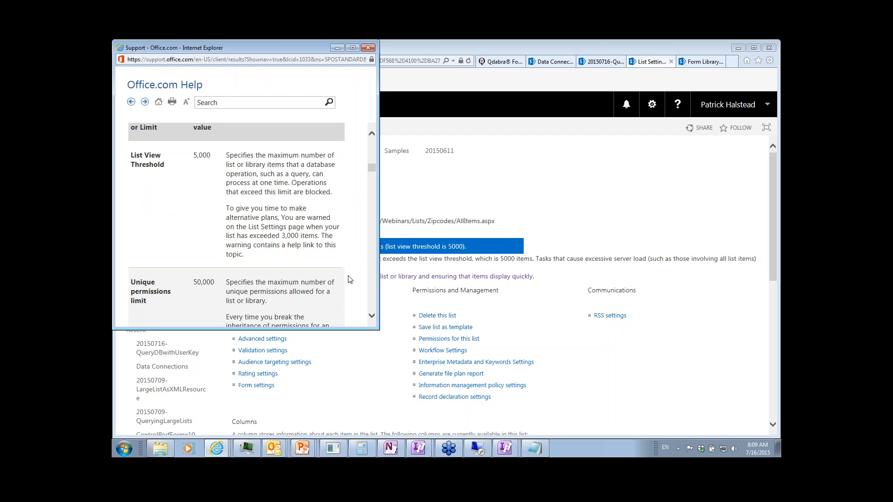
pyautogui.scroll(-2, 182, 239)
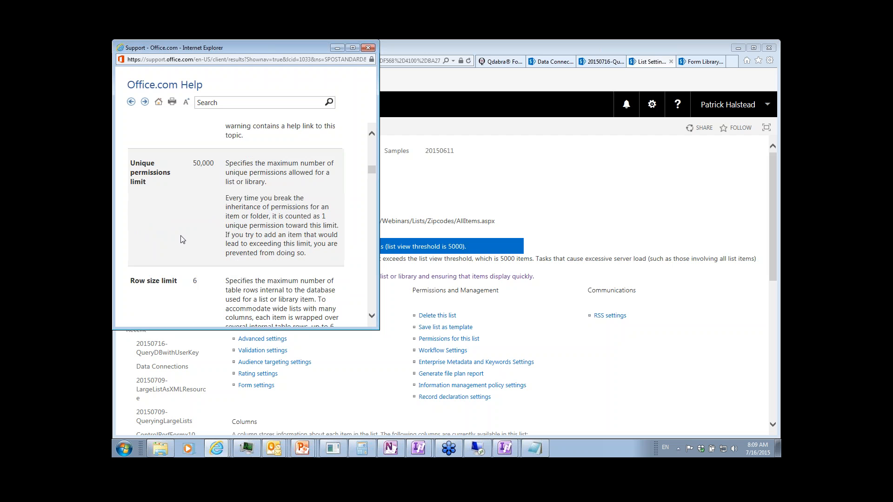
pyautogui.scroll(-7, 229, 205)
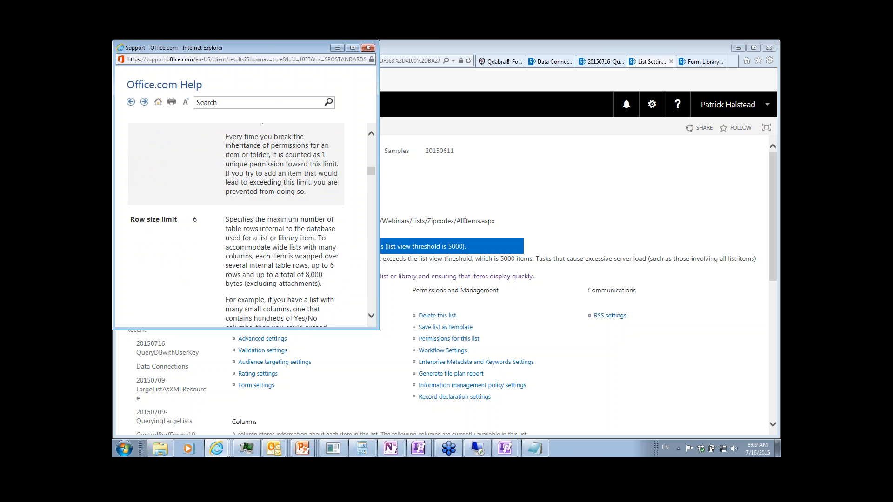
pyautogui.scroll(-2, 228, 207)
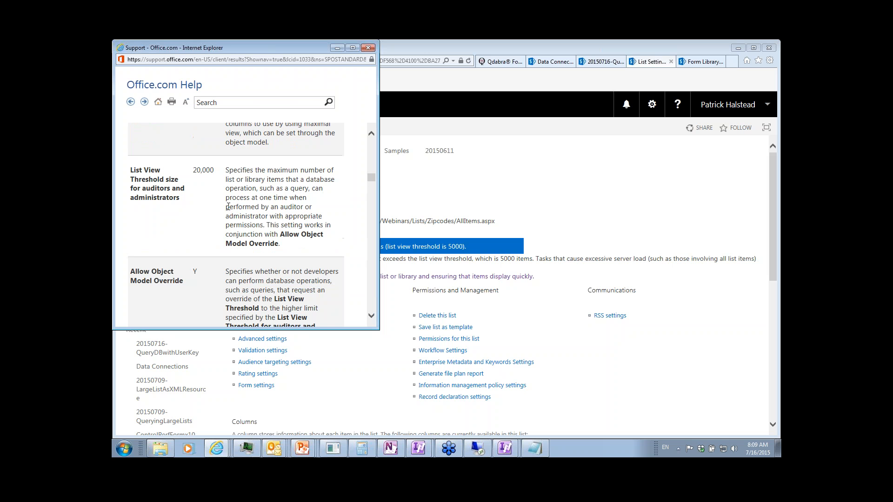
# Return to the Zipcodes list settings and display its indexed columns
pyautogui.click(644, 212)
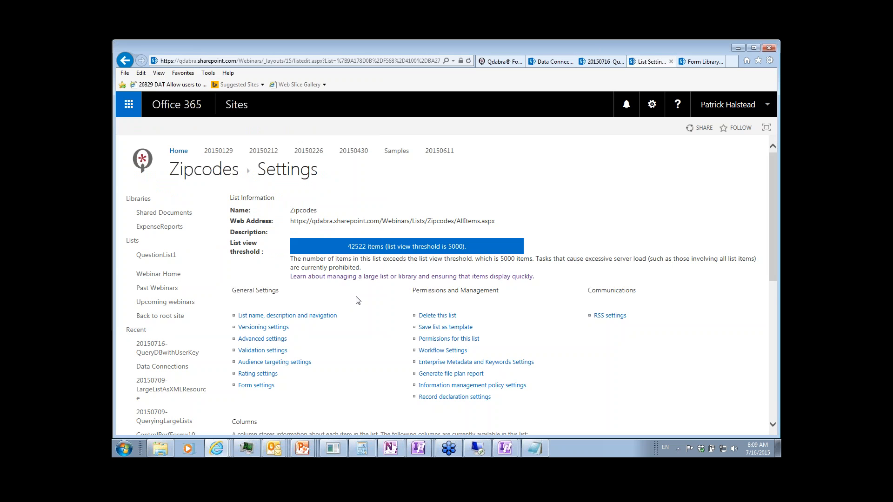
pyautogui.scroll(-3, 358, 301)
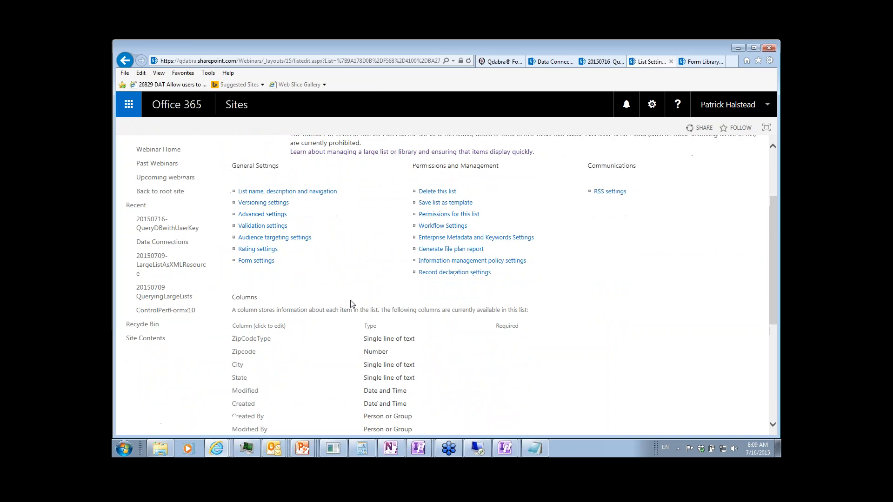
pyautogui.scroll(-5, 352, 303)
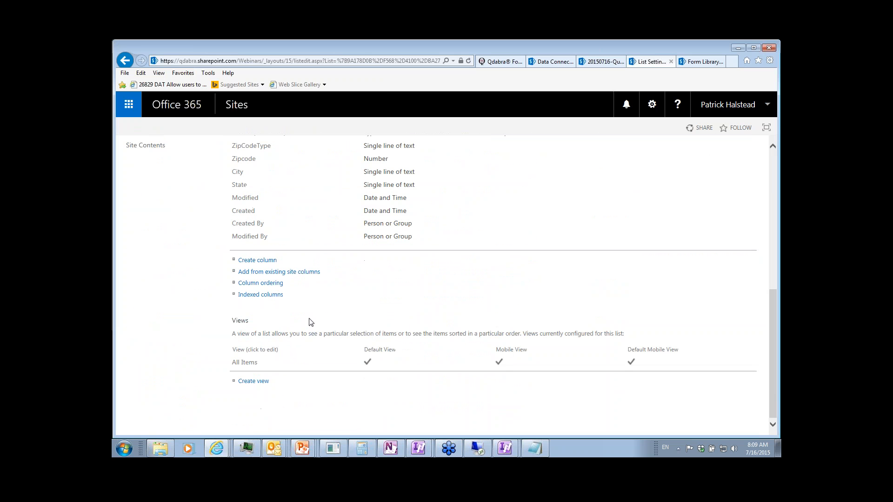
pyautogui.click(271, 297)
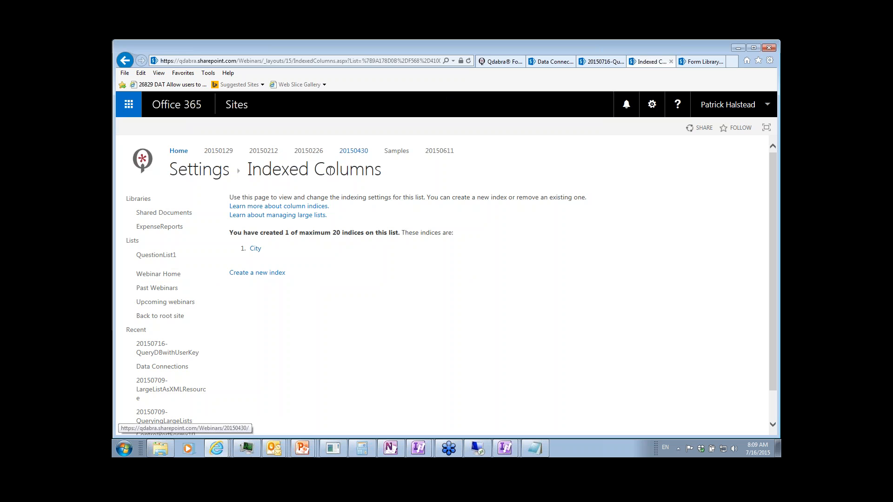
pyautogui.hotkey('alt', 'Tab')
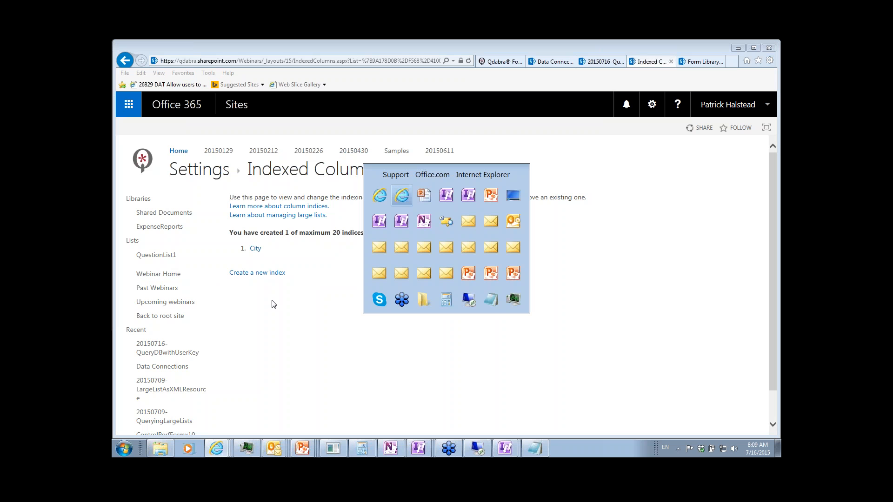
pyautogui.hotkey('alt', 'Tab')
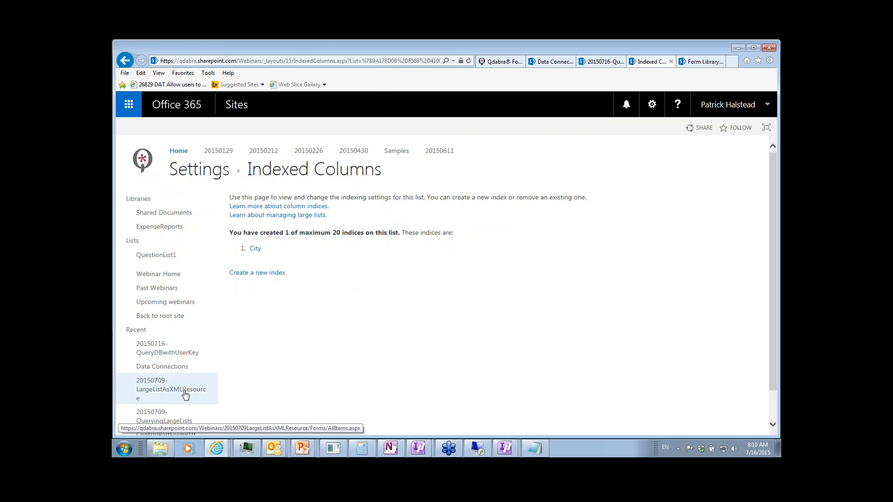
# Open the form template of the 20150709-QueryingLargeLists library for editing in InfoPath from the library's advanced settings
pyautogui.scroll(-1, 182, 392)
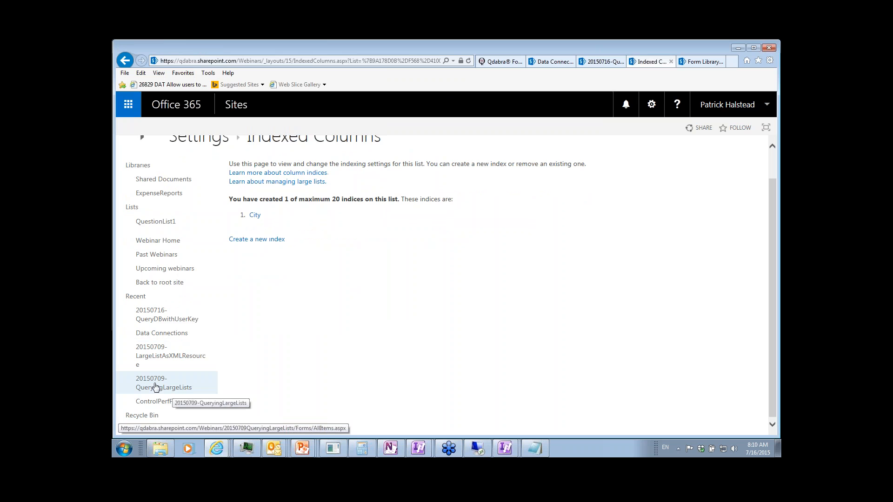
pyautogui.click(156, 387)
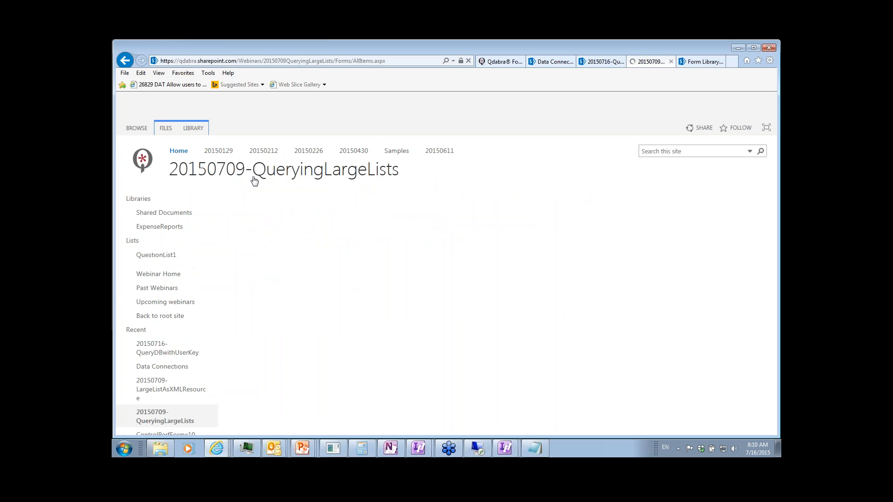
pyautogui.click(194, 128)
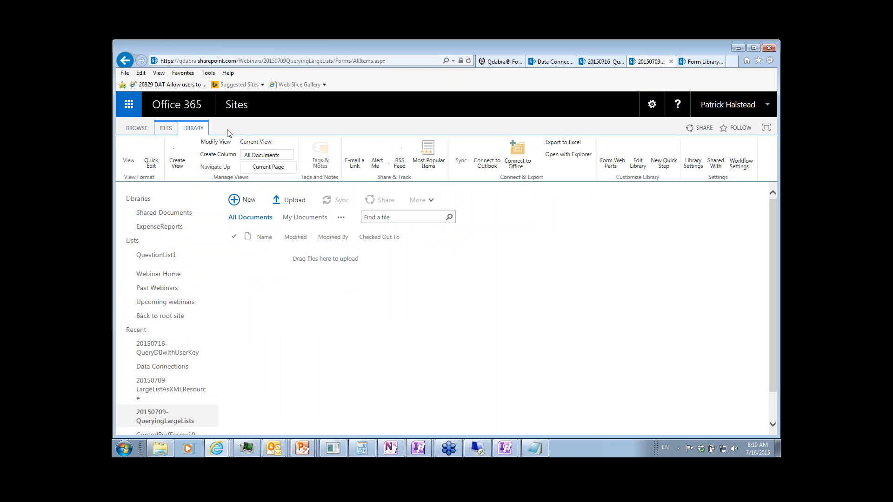
pyautogui.click(689, 157)
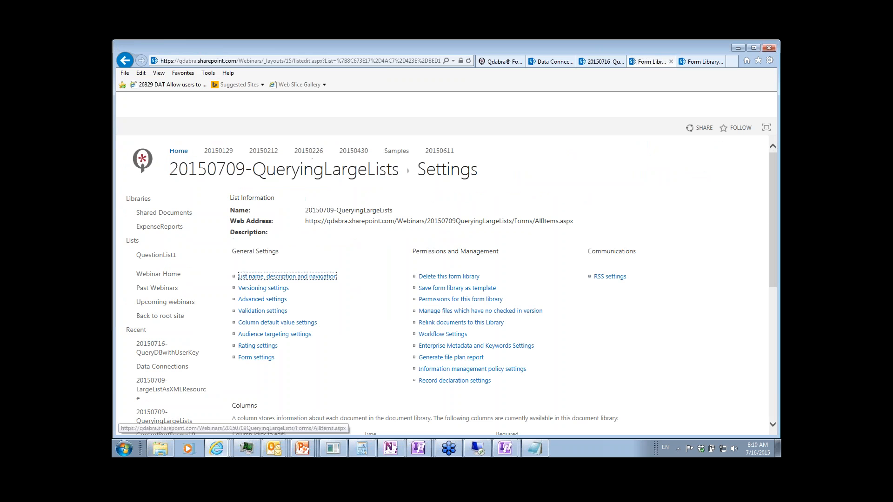
pyautogui.click(270, 302)
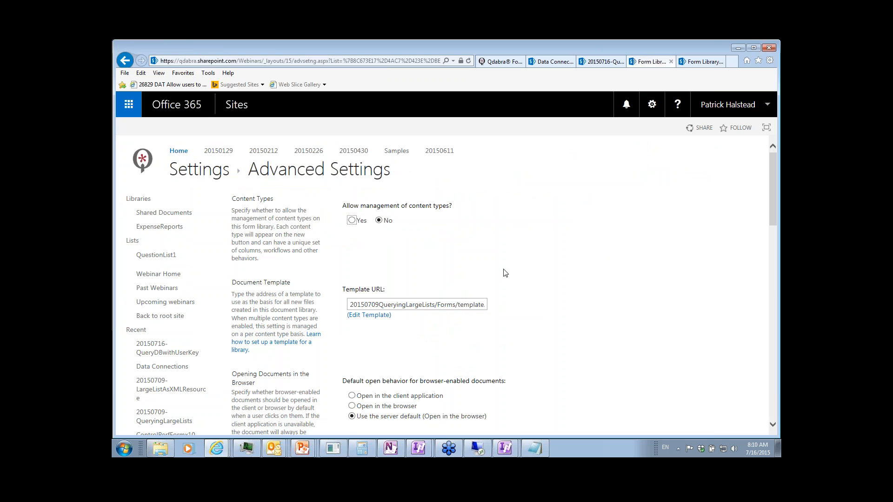
pyautogui.click(376, 316)
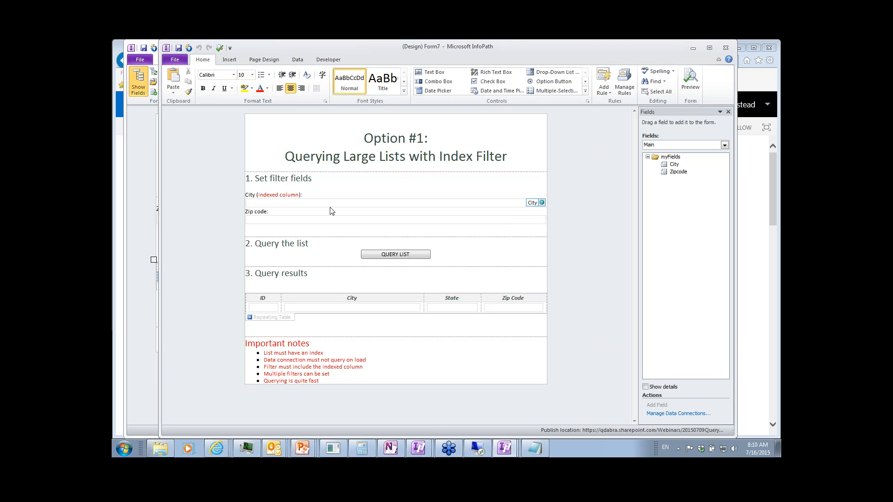
# Show the rules attached to the QUERY LIST button in the form
pyautogui.click(422, 258)
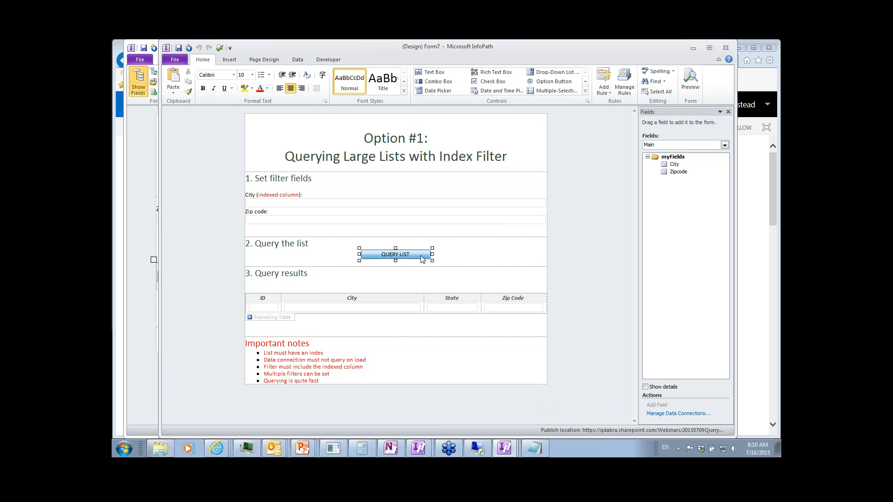
pyautogui.click(625, 84)
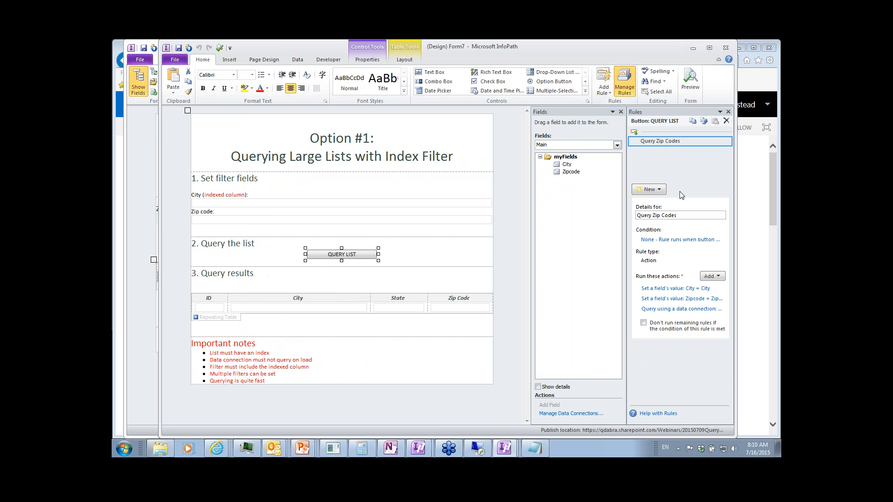
# Inspect the Query Zip Codes rule's action that sets the City query field and the action that queries the Zipcodes connection
pyautogui.click(692, 289)
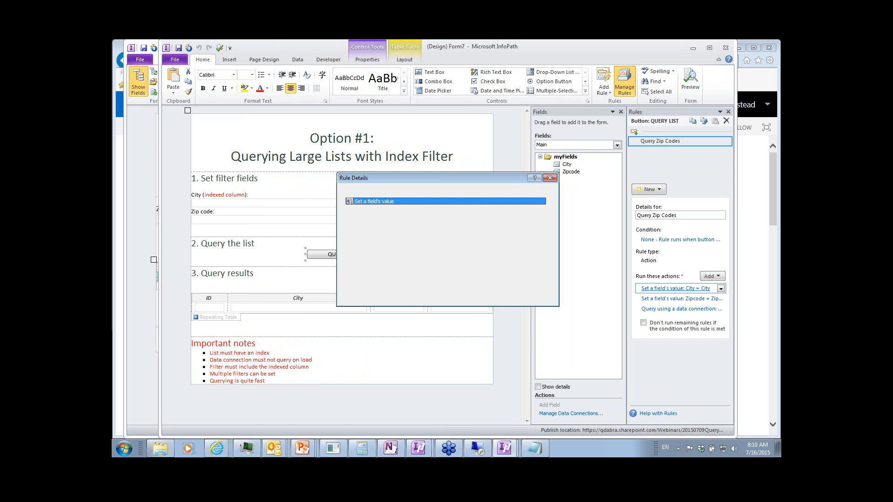
pyautogui.click(548, 228)
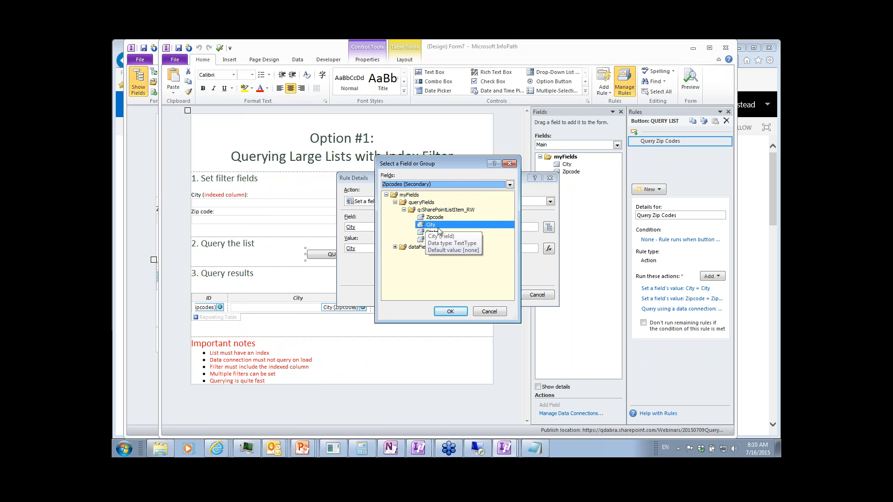
pyautogui.click(451, 312)
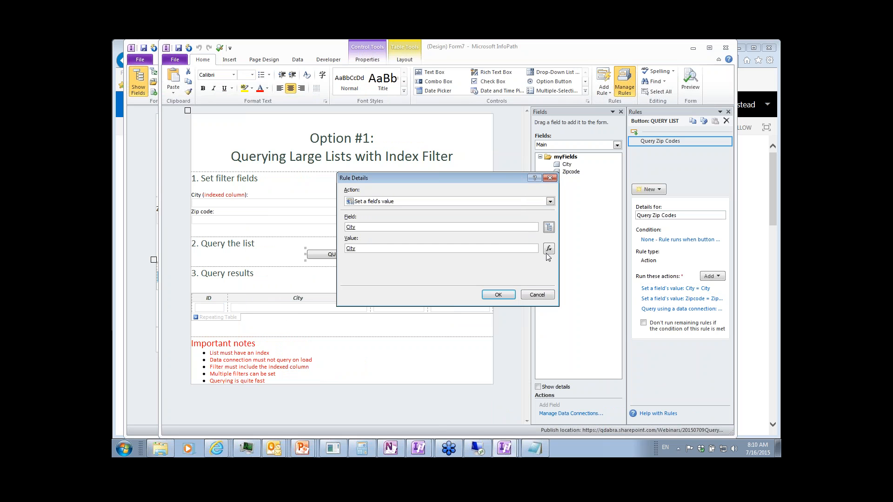
pyautogui.click(549, 251)
pyautogui.press('Return')
pyautogui.press('Return')
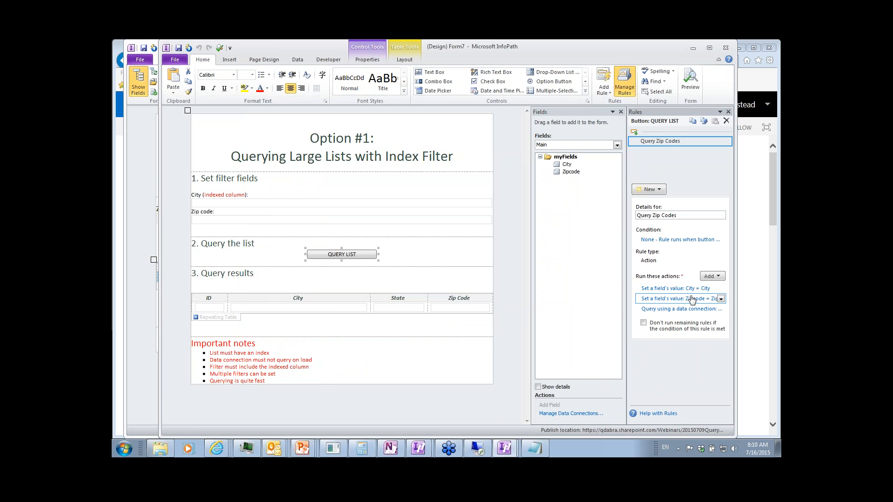
pyautogui.click(680, 309)
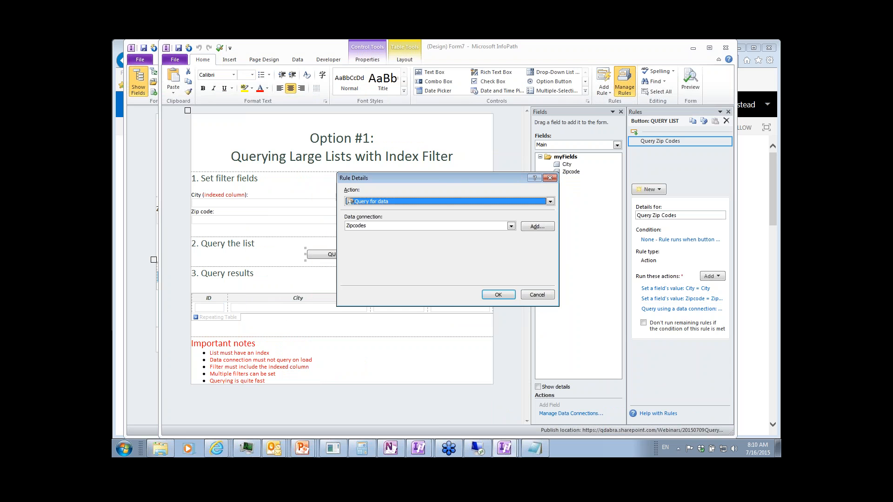
pyautogui.press('Return')
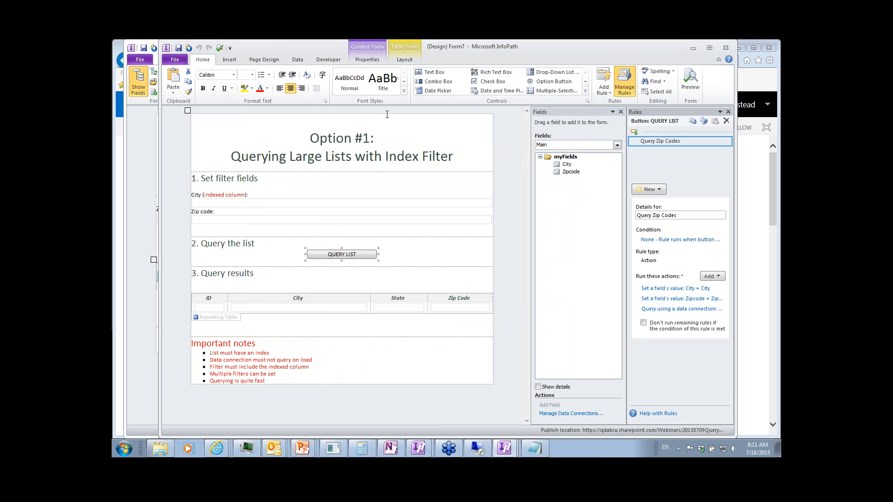
# Review the settings of the form's Zipcodes data connection without changing them
pyautogui.click(298, 59)
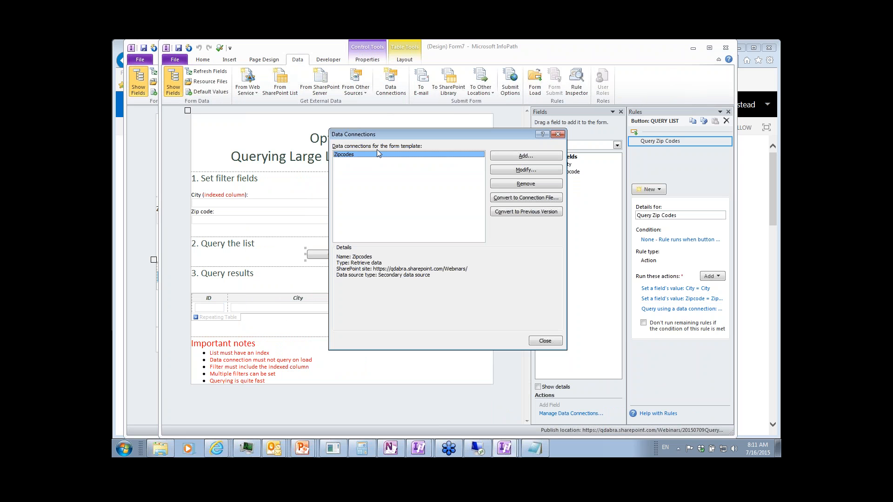
pyautogui.click(556, 172)
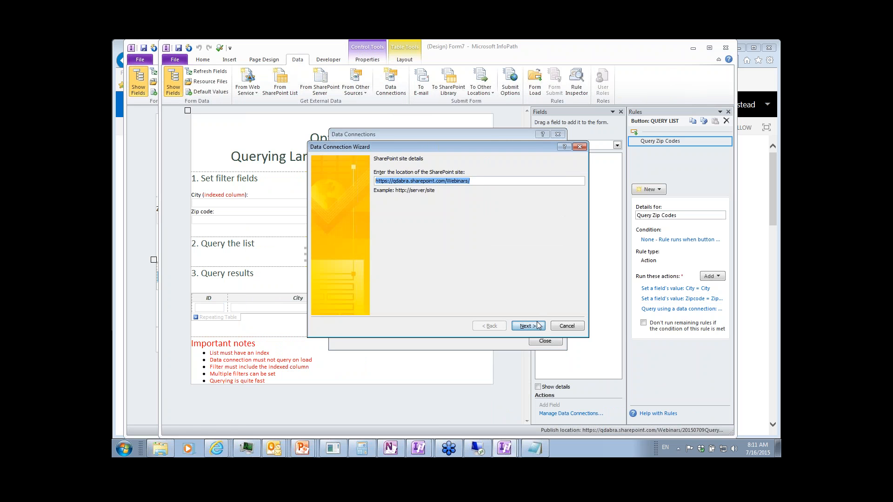
pyautogui.click(538, 325)
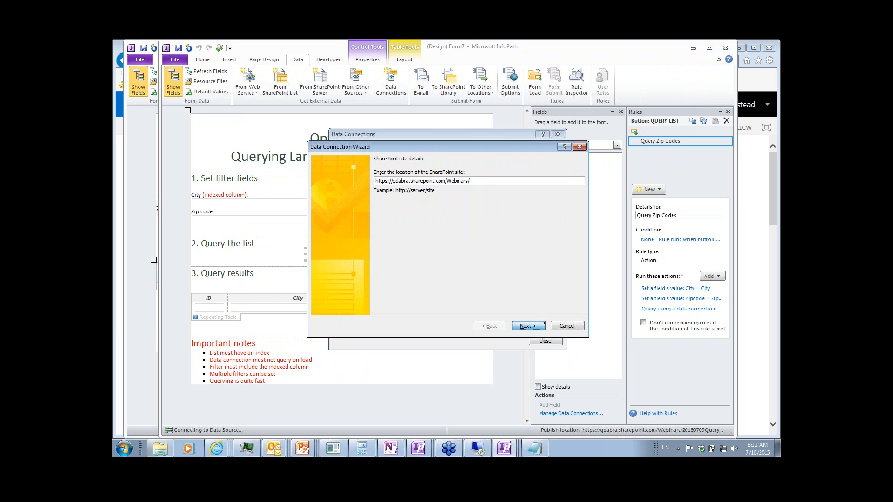
pyautogui.click(538, 326)
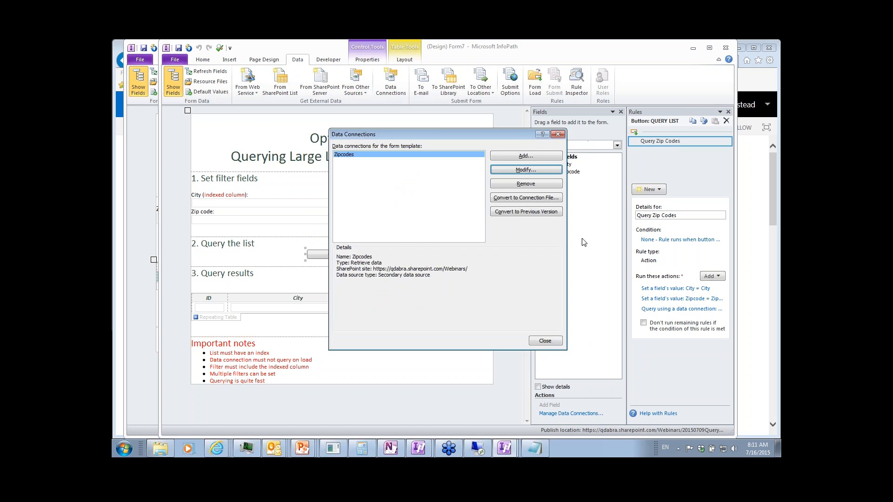
pyautogui.press('Escape')
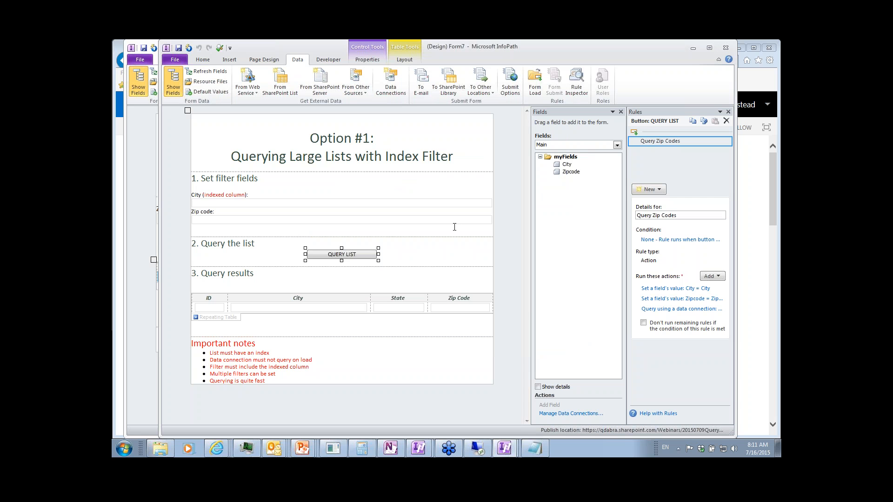
# Switch to the Three Options slide in the PowerPoint slide show
pyautogui.hotkey('alt', 'Tab')
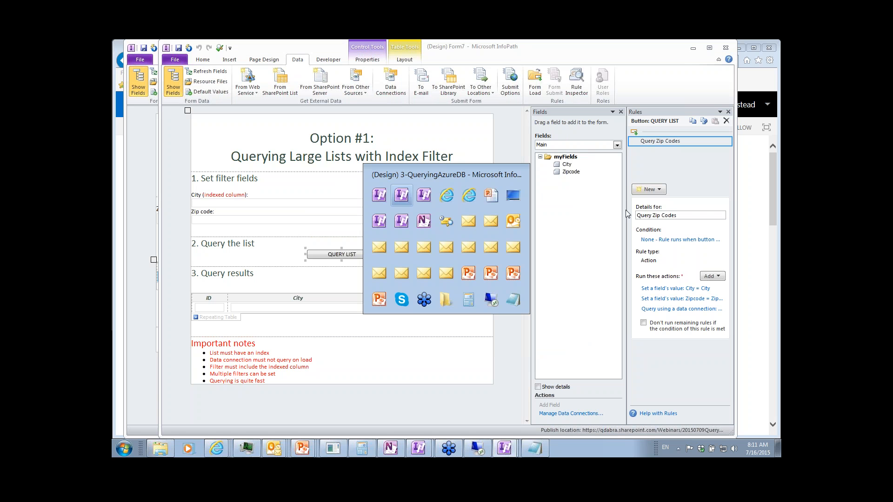
pyautogui.hotkey('alt', 'Tab')
pyautogui.hotkey('alt', 'Tab')
pyautogui.hotkey('alt', 'Tab')
pyautogui.hotkey('alt', 'Tab')
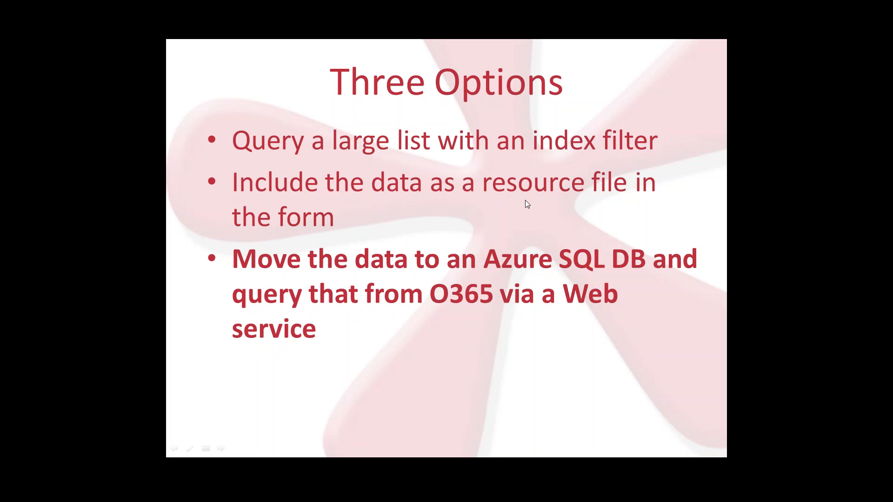
# Switch to the InfoPath design window of Form6, the Option #2 template that includes large lists as an XML resource
pyautogui.hotkey('alt', 'Tab')
pyautogui.hotkey('alt', 'Tab')
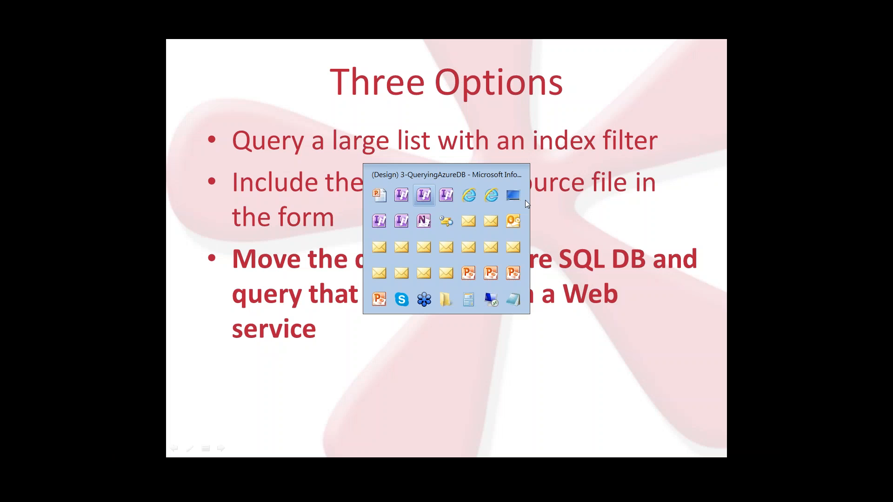
pyautogui.hotkey('alt', 'Tab')
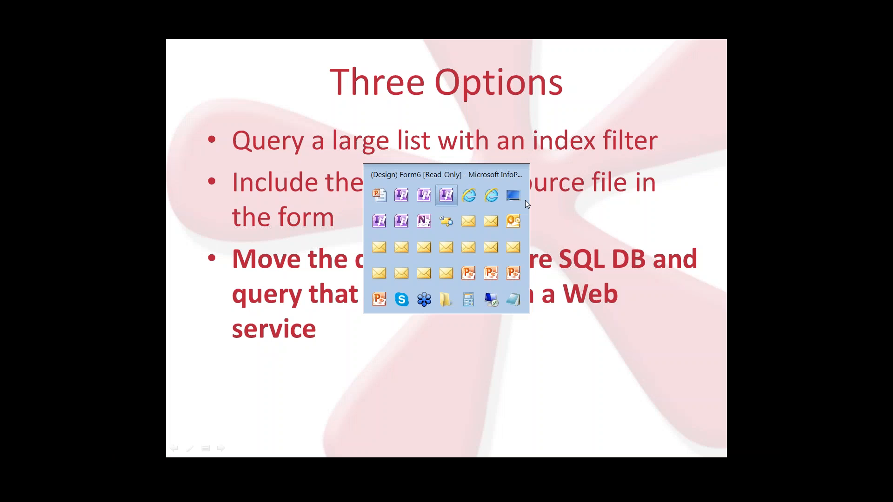
pyautogui.hotkey('alt', 'Tab')
pyautogui.hotkey('alt', 'Tab')
pyautogui.hotkey('alt', 'Tab')
pyautogui.hotkey('alt', 'Tab')
pyautogui.hotkey('alt', 'Tab')
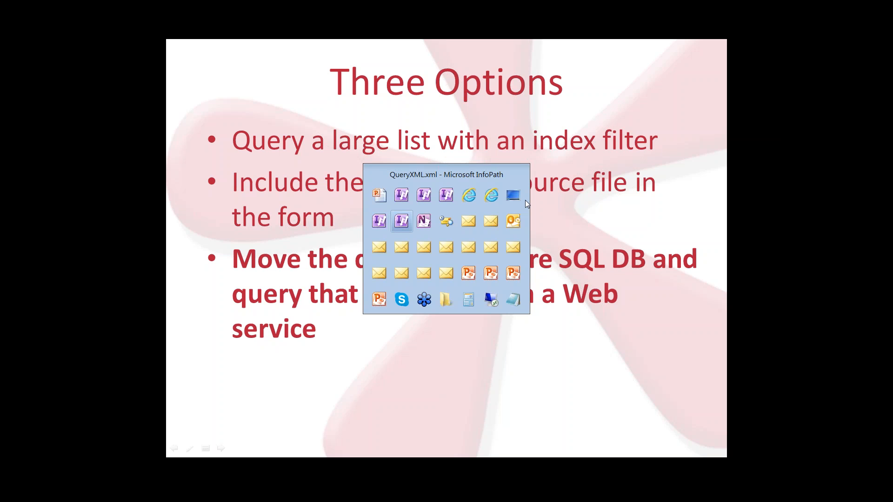
pyautogui.hotkey('alt', 'Tab')
pyautogui.hotkey('shift', 'alt', 'Tab')
pyautogui.hotkey('shift', 'alt', 'Tab')
pyautogui.hotkey('shift', 'alt', 'Tab')
pyautogui.hotkey('shift', 'alt', 'Tab')
pyautogui.hotkey('shift', 'alt', 'Tab')
pyautogui.hotkey('shift', 'alt', 'Tab')
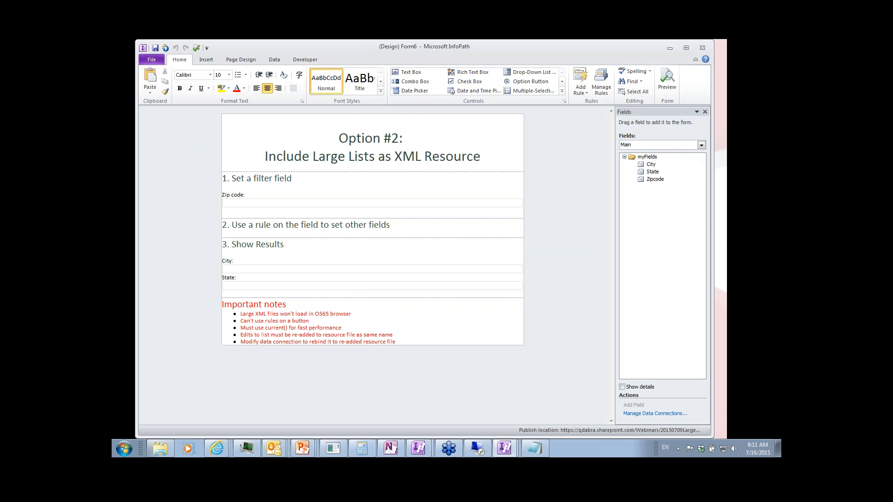
# Preview the Option #2 form and look up the city and state for zip code 98033
pyautogui.click(667, 81)
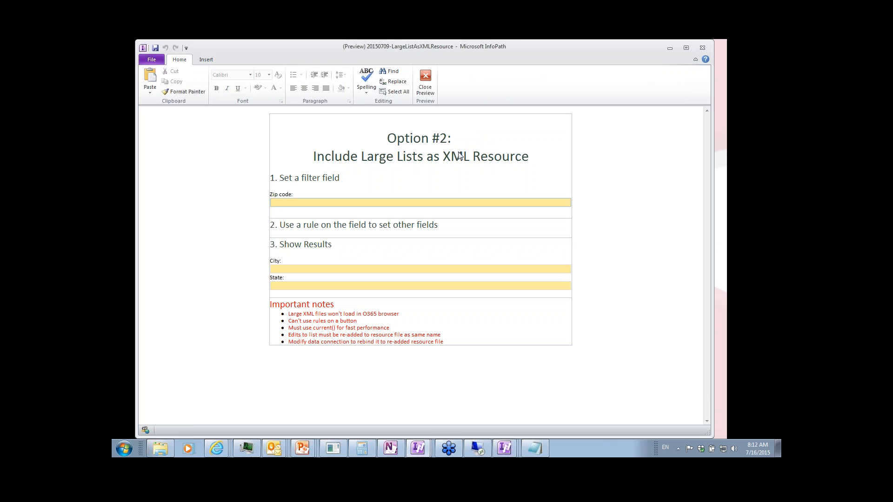
pyautogui.write('9809')
pyautogui.press('Tab')
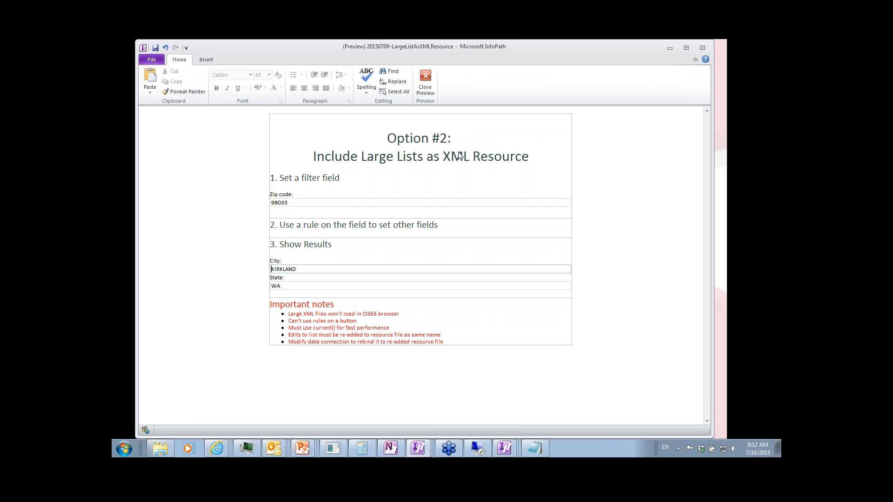
pyautogui.click(379, 202)
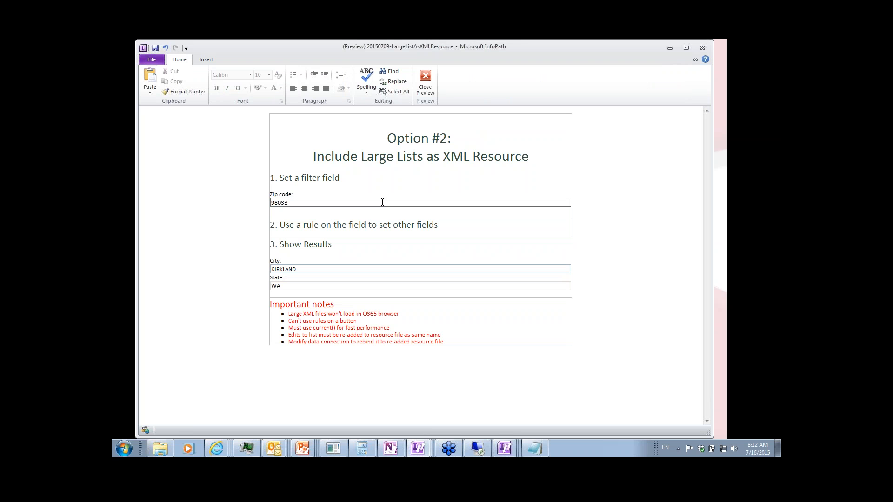
pyautogui.press('Tab')
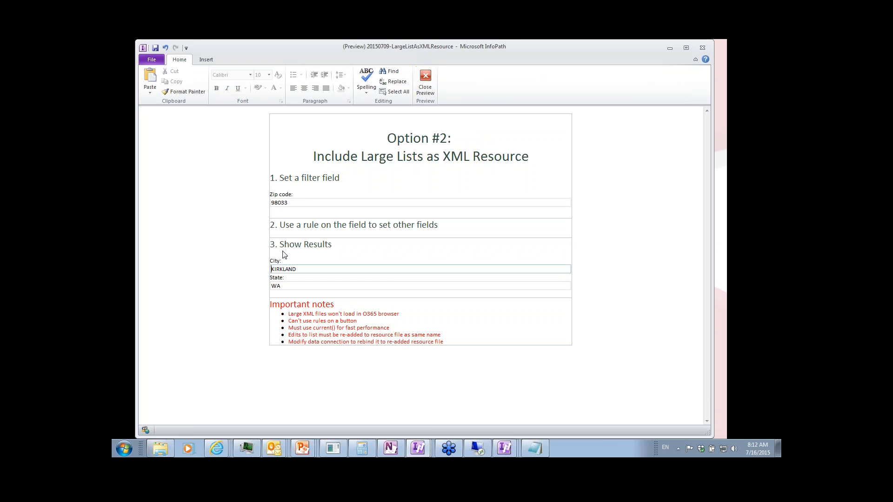
# Set the zip code to 10014 to look up its city and state
pyautogui.doubleClick(309, 201)
pyautogui.write('10014')
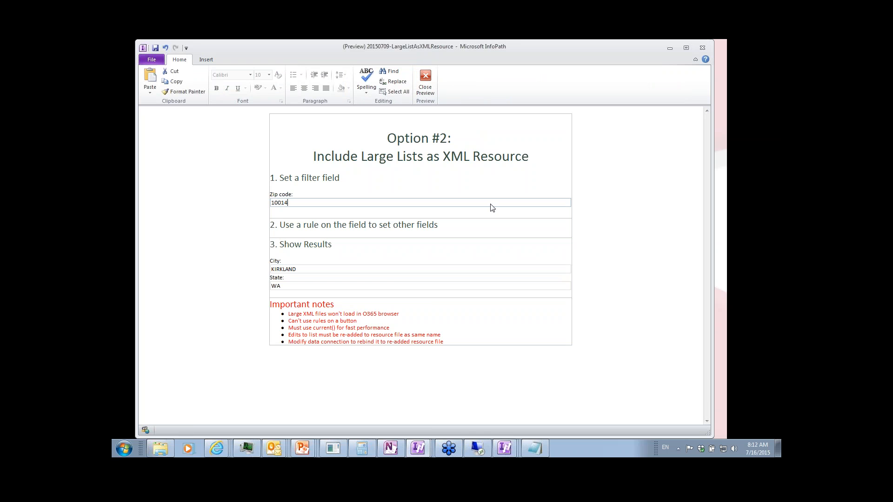
pyautogui.press('Tab')
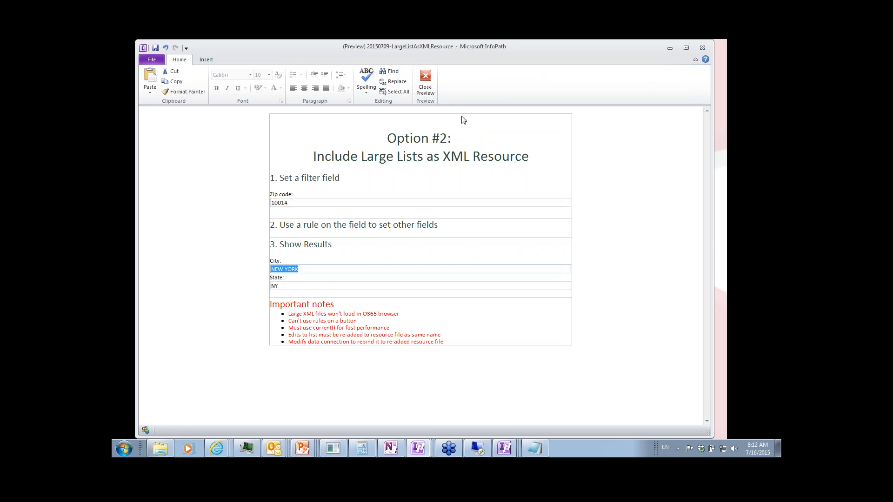
# Switch to the SharePoint site in Internet Explorer and open the 20150709-LargeListAsXMLResource library
pyautogui.hotkey('alt', 'Tab')
pyautogui.hotkey('alt', 'Tab')
pyautogui.hotkey('alt', 'Tab')
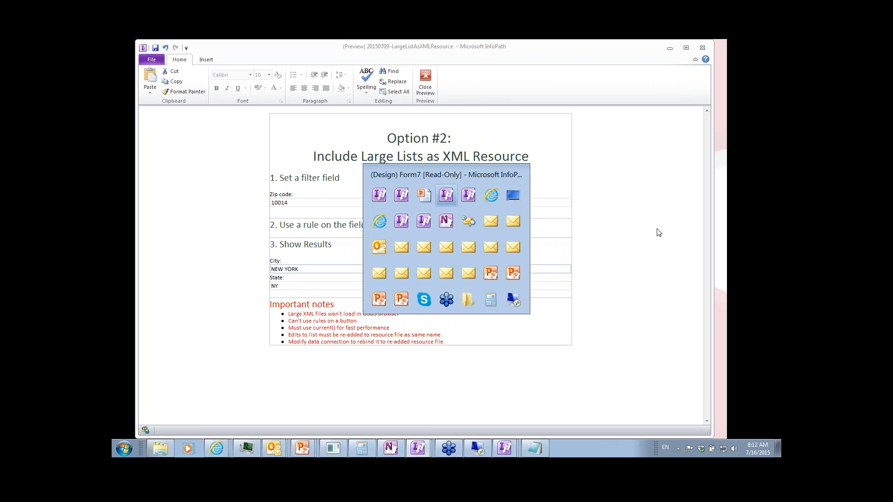
pyautogui.hotkey('alt', 'Tab')
pyautogui.hotkey('alt', 'Tab')
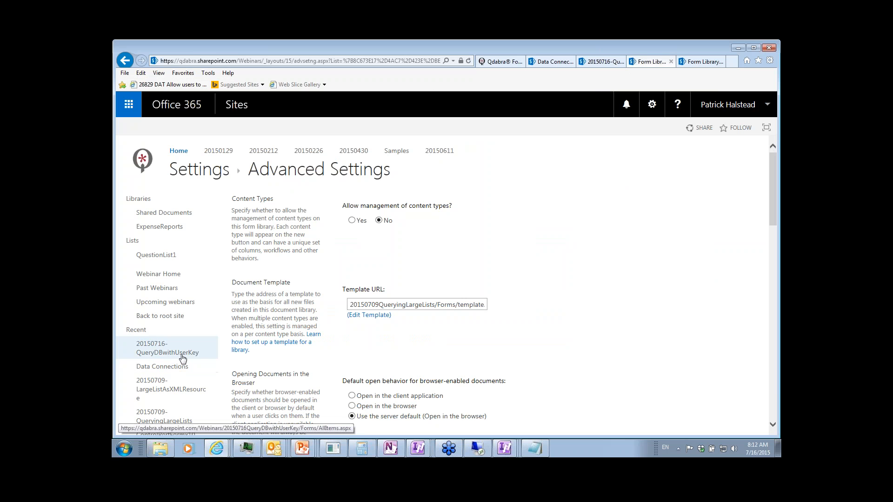
pyautogui.click(165, 402)
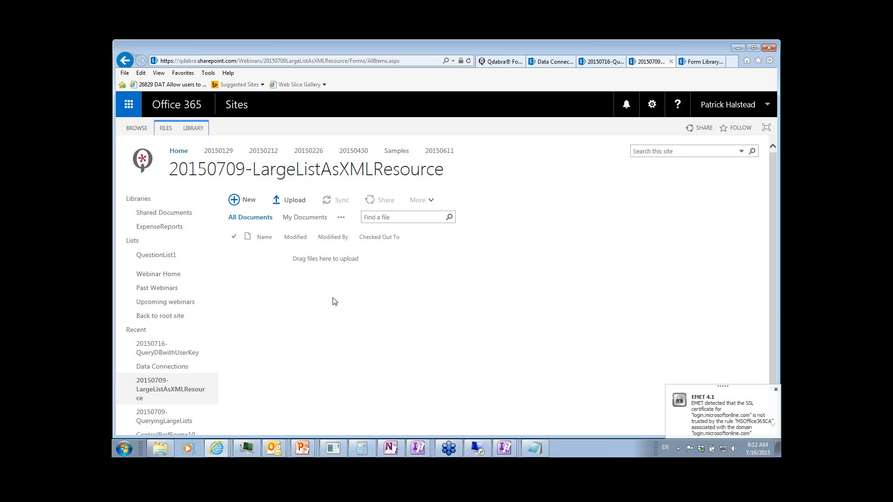
# Start a new form in the library, examine the data connection warning's error details, and close the form
pyautogui.click(246, 202)
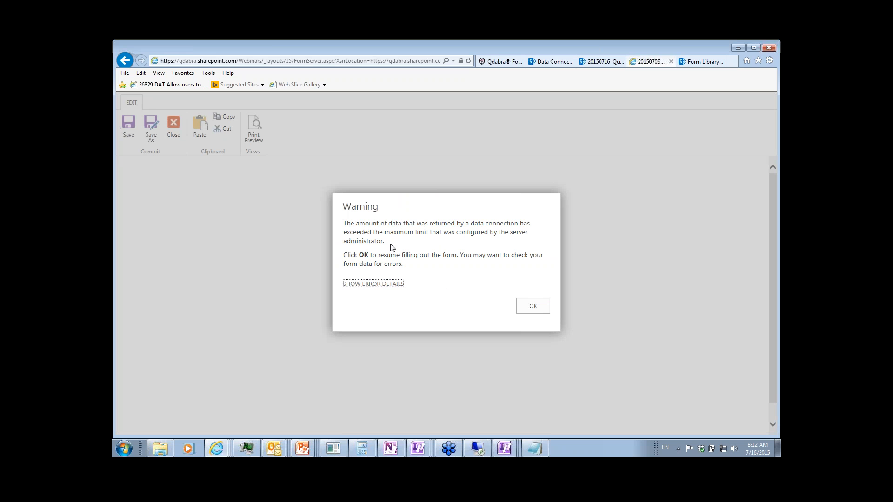
pyautogui.click(383, 287)
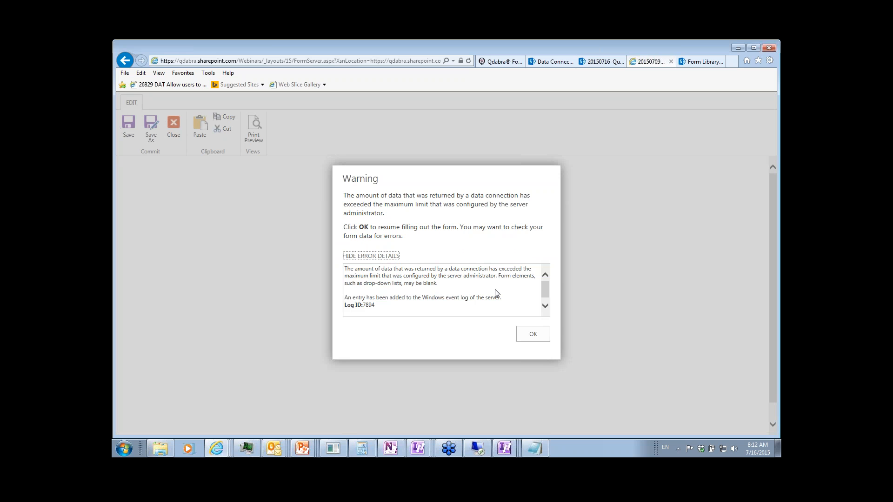
pyautogui.moveTo(484, 309); pyautogui.dragTo(336, 258)
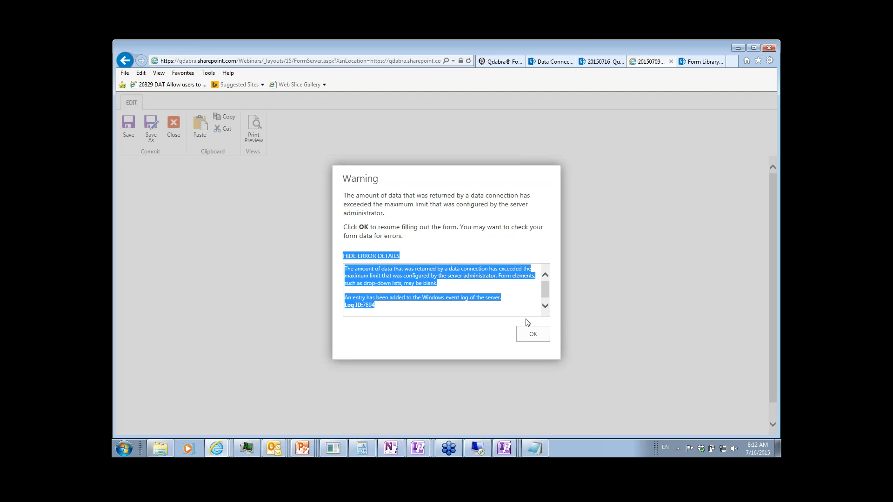
pyautogui.click(533, 334)
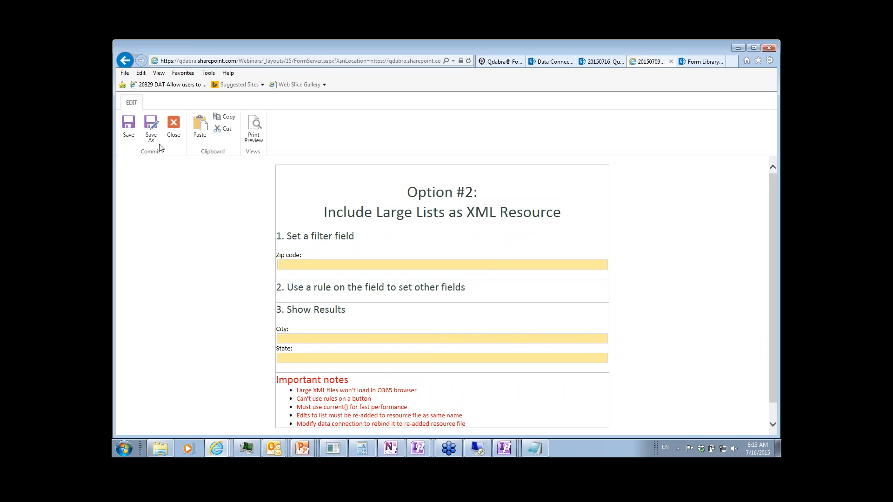
pyautogui.click(172, 134)
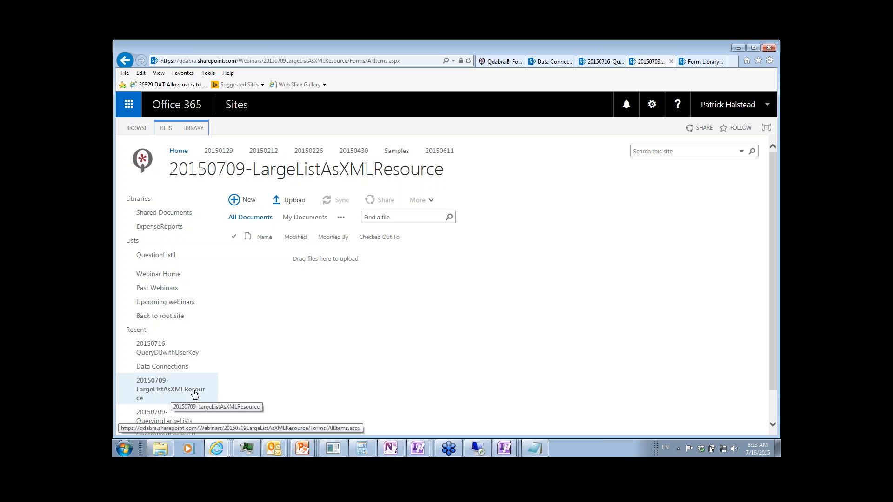
# Open the 20150709-QueryingLargeLists library and start a new Option #1 form with the City field ready for entry
pyautogui.scroll(-1, 267, 383)
pyautogui.click(154, 384)
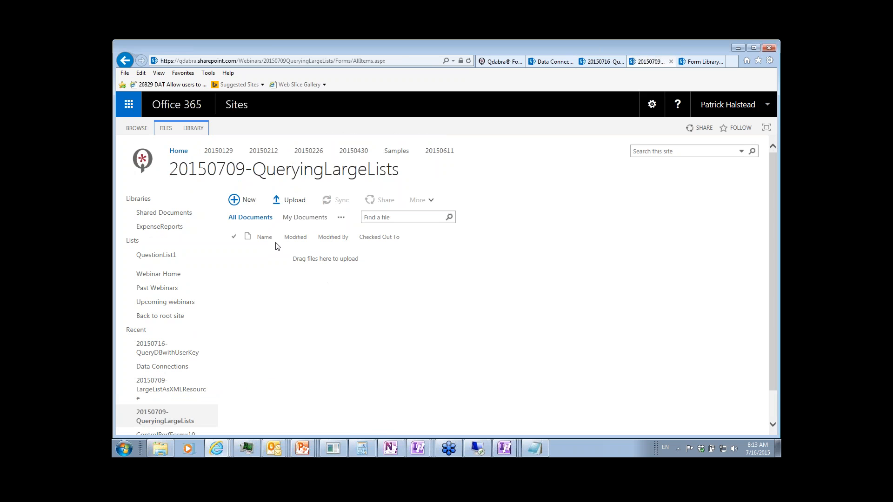
pyautogui.click(244, 201)
pyautogui.click(293, 181)
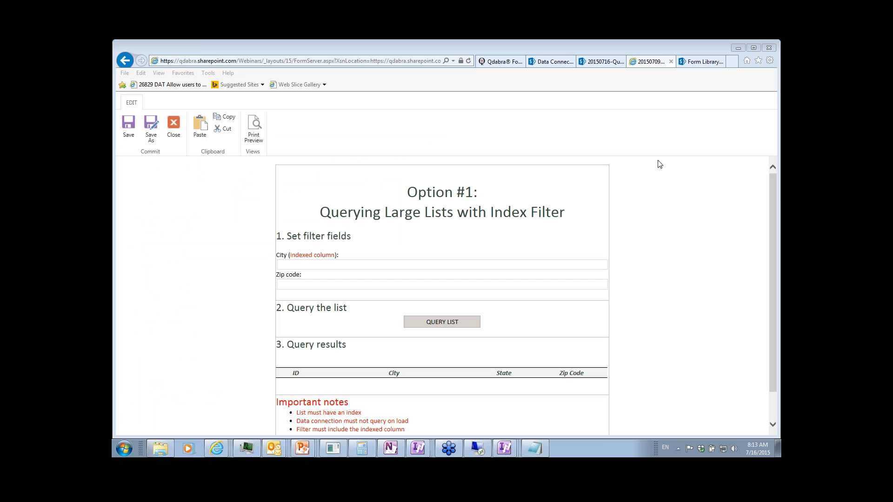
pyautogui.click(347, 264)
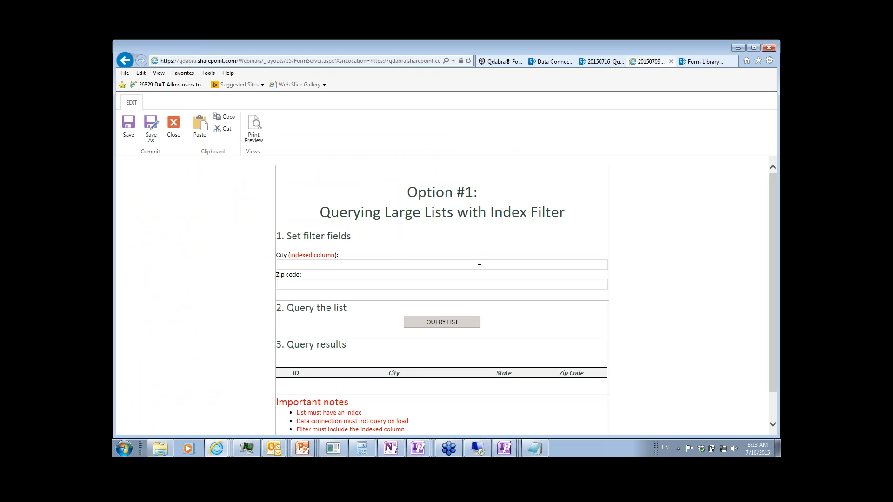
# Switch back to the InfoPath preview of the 20150709-LargeListAsXMLResource form
pyautogui.hotkey('alt', 'Tab')
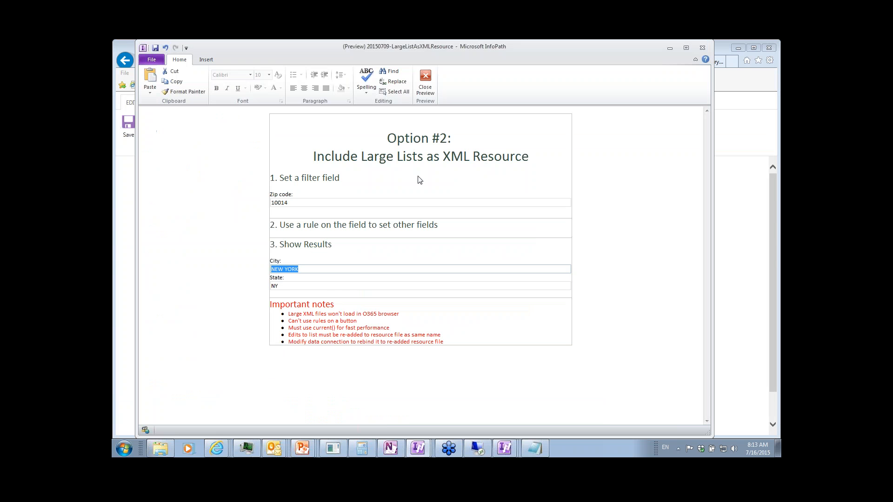
# Replace the Zip code in the Option #2 form preview with 01945 to look up its city and state
pyautogui.click(361, 204)
pyautogui.hotkey('ctrl', 'a')
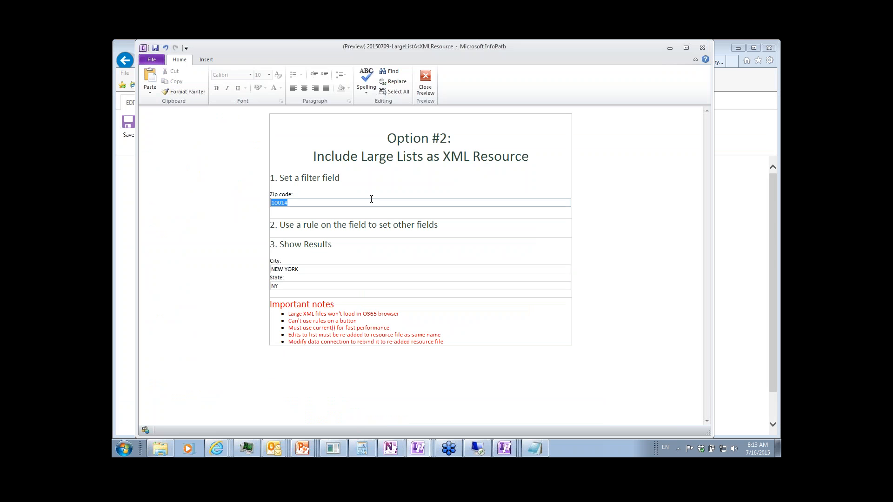
pyautogui.write('01945')
pyautogui.press('Tab')
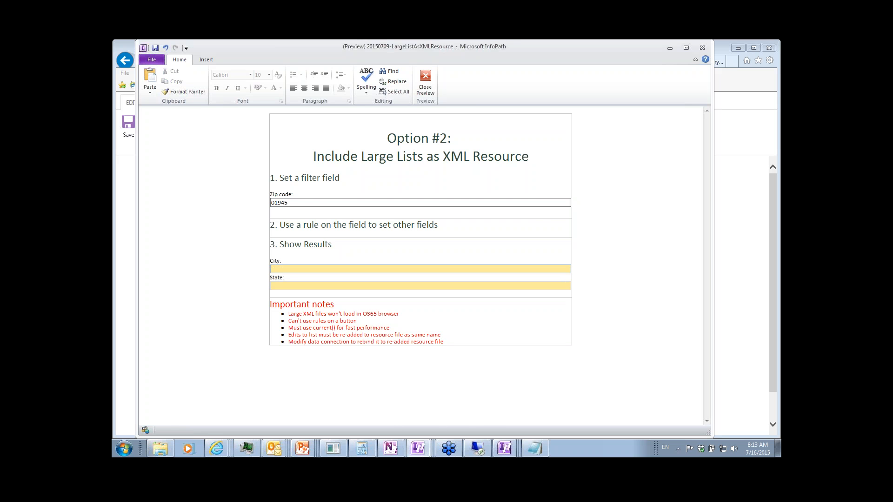
pyautogui.hotkey('alt', 'Tab')
pyautogui.hotkey('alt', 'Tab')
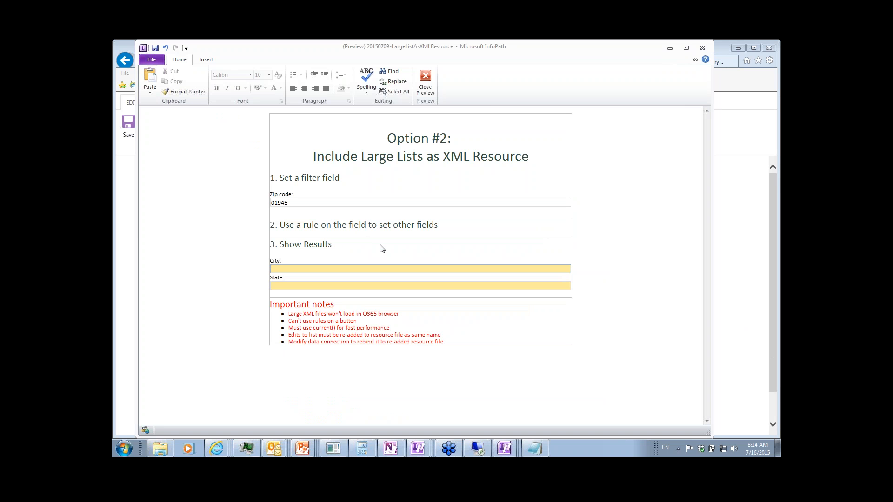
# Look up the city and state for zip code 32605 in the form preview
pyautogui.click(306, 205)
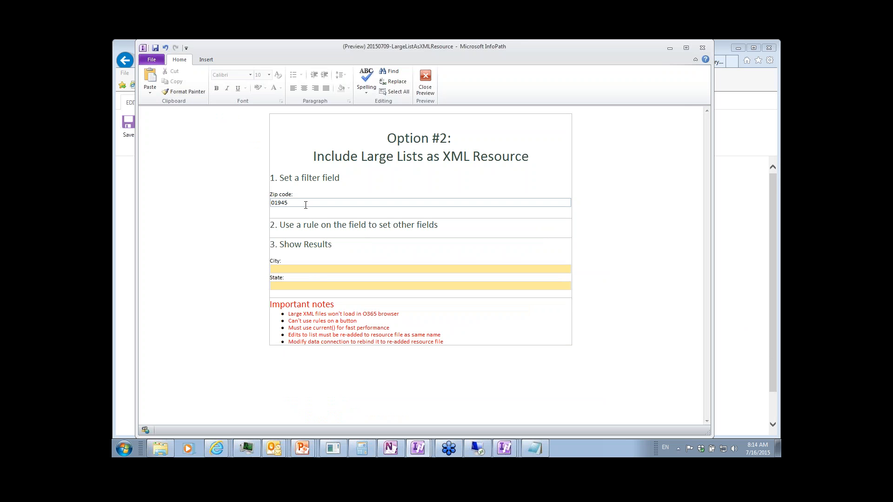
pyautogui.doubleClick(305, 205)
pyautogui.write('32605')
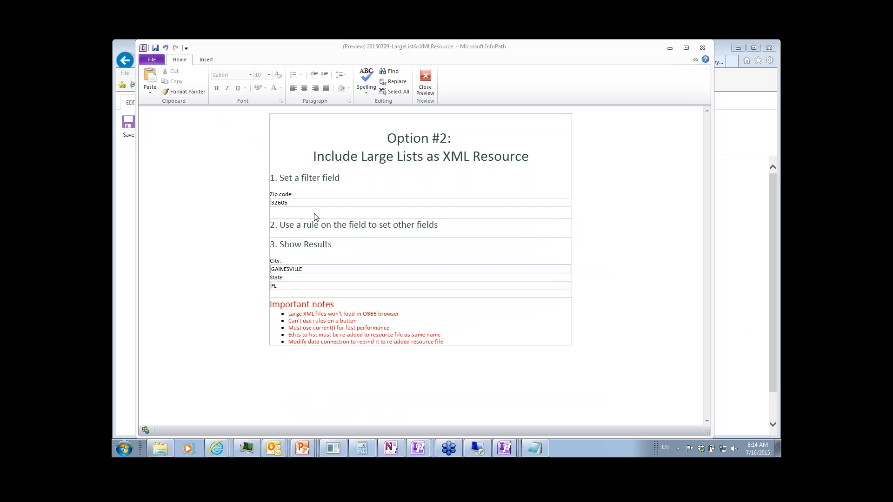
# Look up zip code 01945 again by entering it over the 32605 value
pyautogui.moveTo(303, 203); pyautogui.dragTo(259, 205)
pyautogui.write('01')
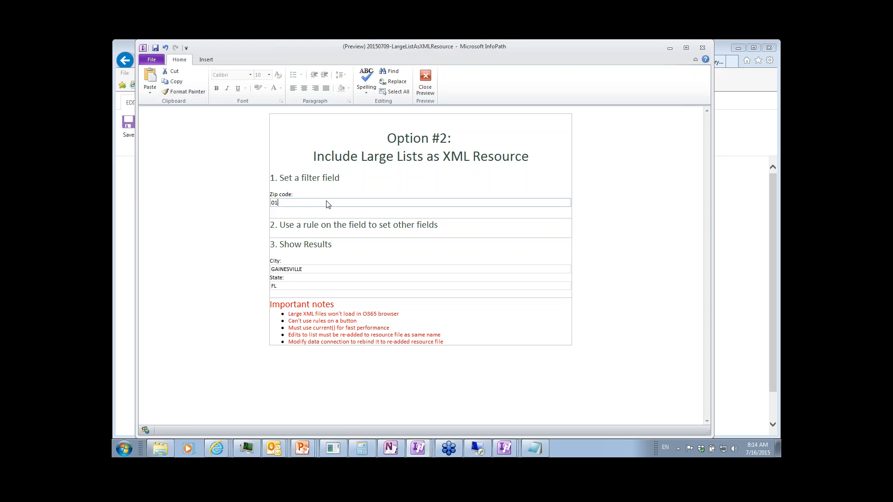
pyautogui.write('945')
pyautogui.press('Tab')
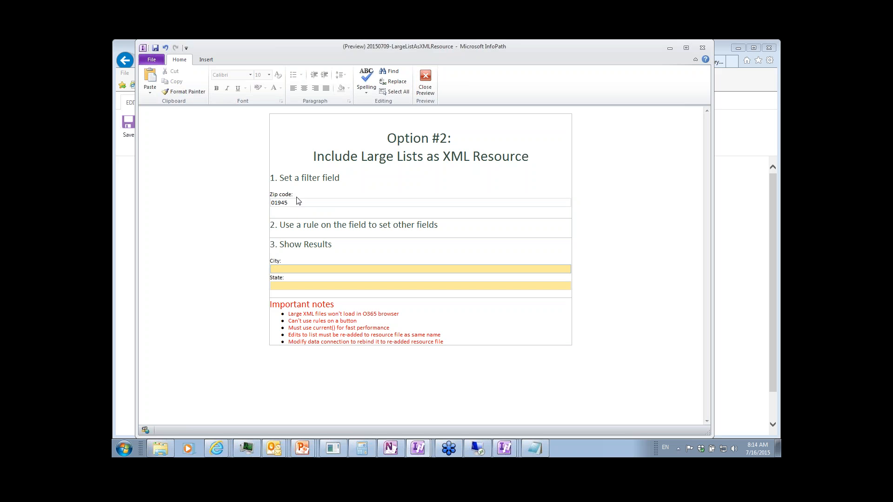
pyautogui.moveTo(281, 203); pyautogui.dragTo(292, 203)
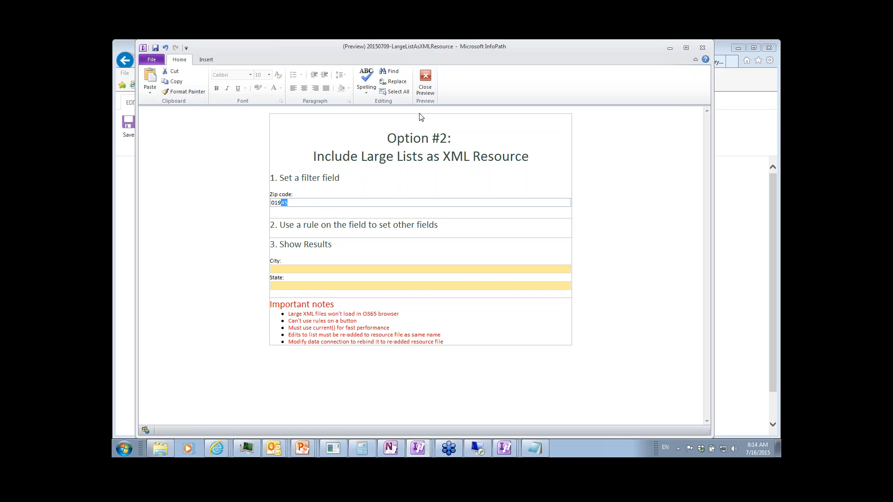
pyautogui.click(311, 203)
pyautogui.click(645, 174)
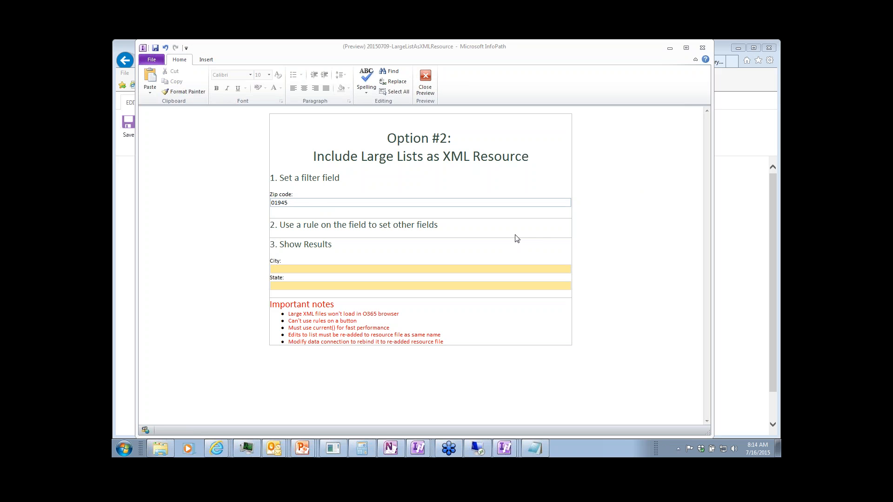
# Clear the Zip code field and enter 32605 to fill in the city and state
pyautogui.click(262, 204)
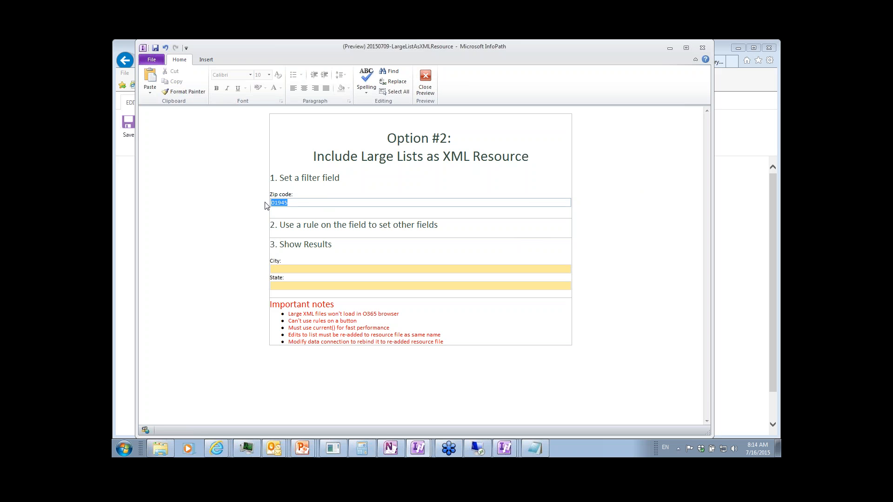
pyautogui.press('Delete')
pyautogui.press('Tab')
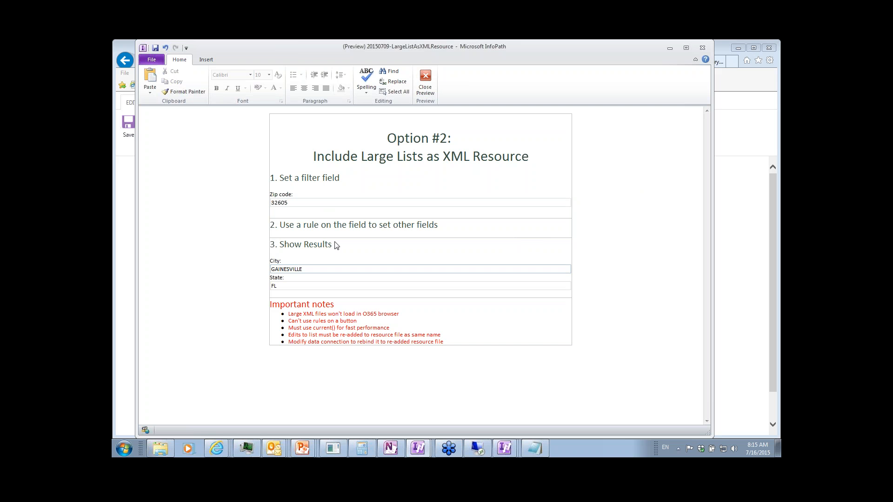
# Switch to the Option #1 form in Internet Explorer and query the list with GAINESVILLE as the City filter
pyautogui.click(126, 259)
pyautogui.click(357, 262)
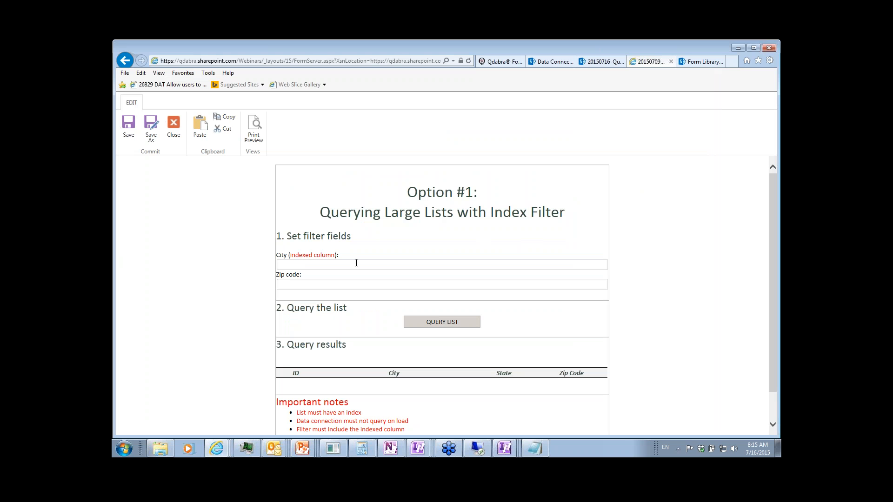
pyautogui.write('GAINESVILLE')
pyautogui.click(438, 325)
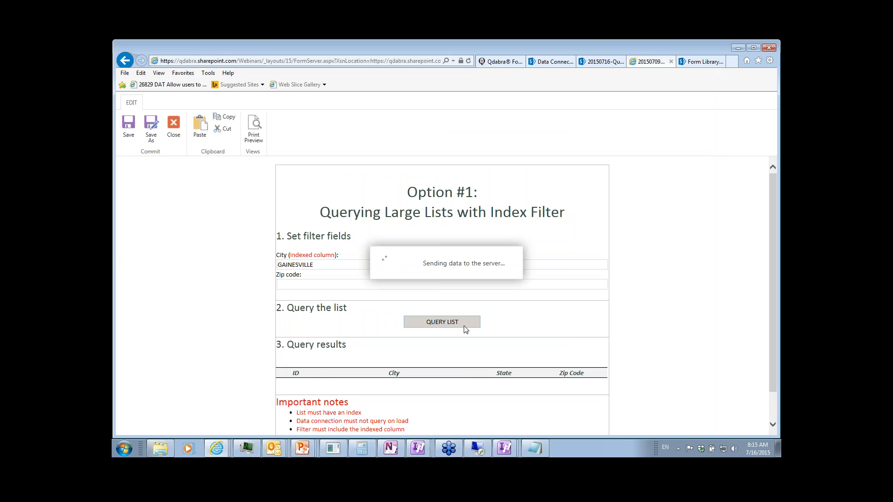
# Examine the states and zip codes in the query results for GAINESVILLE
pyautogui.scroll(-3, 495, 343)
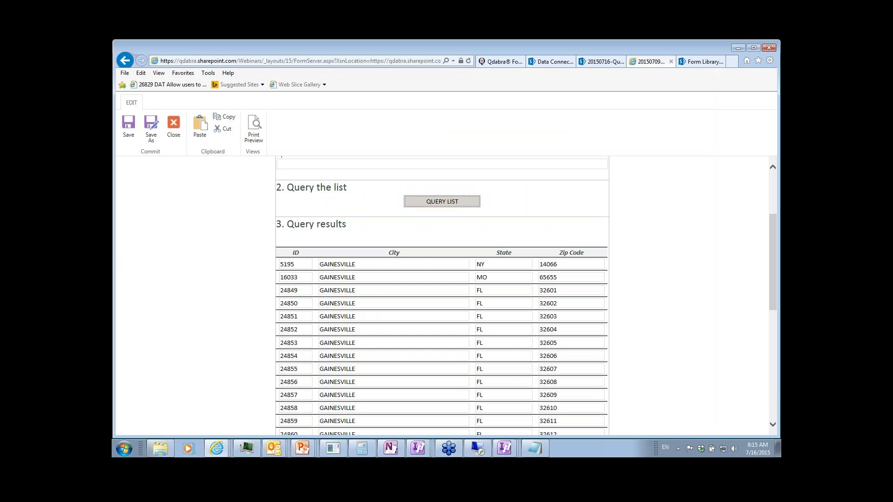
pyautogui.scroll(-6, 443, 343)
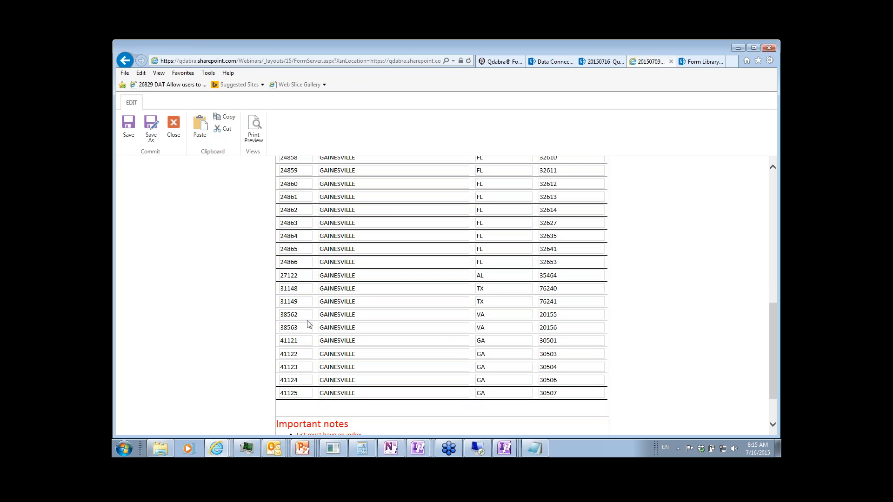
pyautogui.scroll(3, 296, 269)
pyautogui.scroll(1, 442, 296)
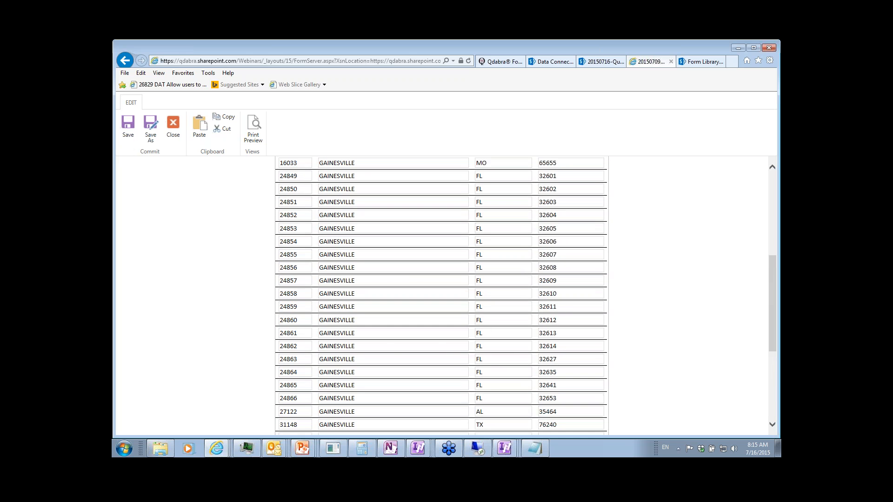
pyautogui.scroll(3, 333, 321)
pyautogui.scroll(-7, 333, 321)
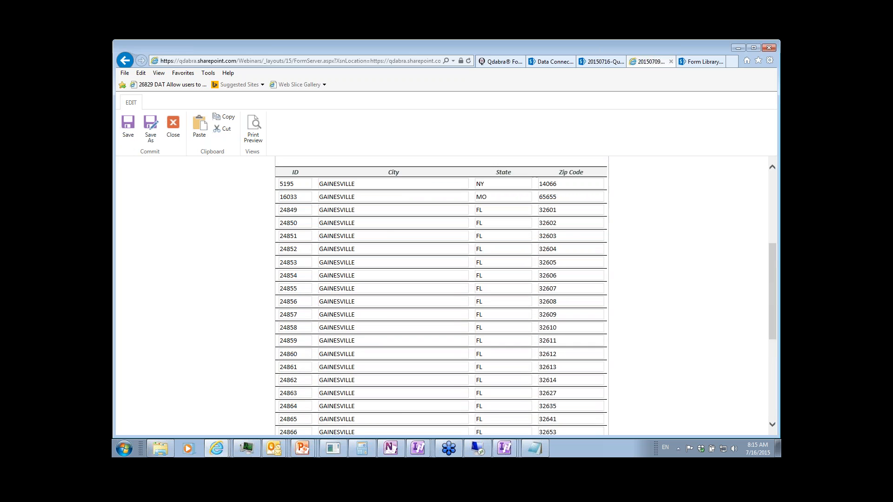
pyautogui.scroll(2, 333, 321)
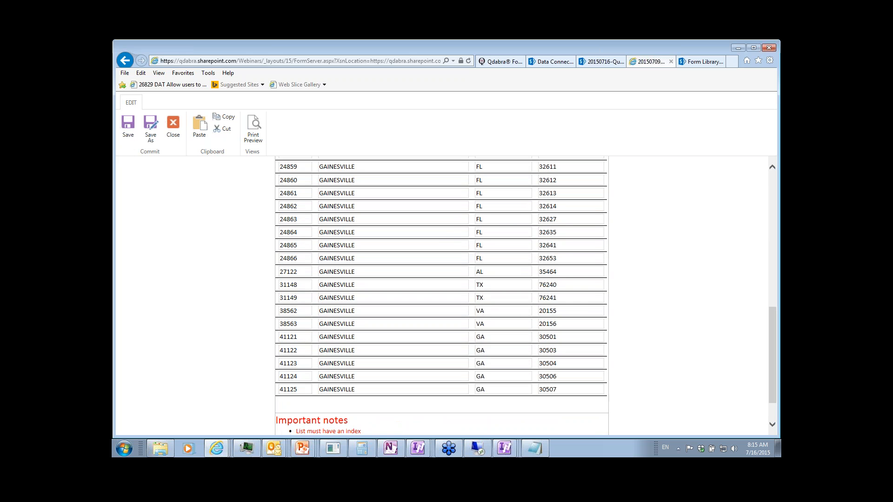
pyautogui.scroll(9, 333, 317)
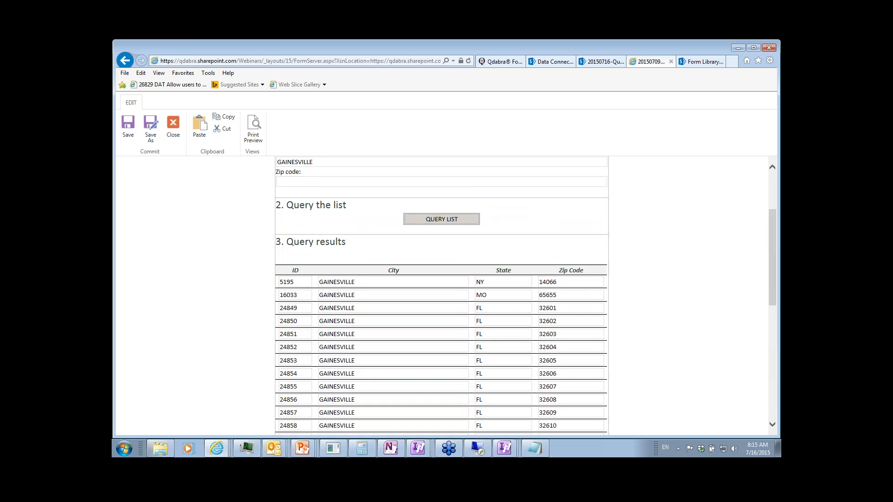
# Switch to the PowerPoint slide show and go to the Option #1: Query List with Index Filter slide
pyautogui.hotkey('alt', 'Tab')
pyautogui.hotkey('alt', 'Tab')
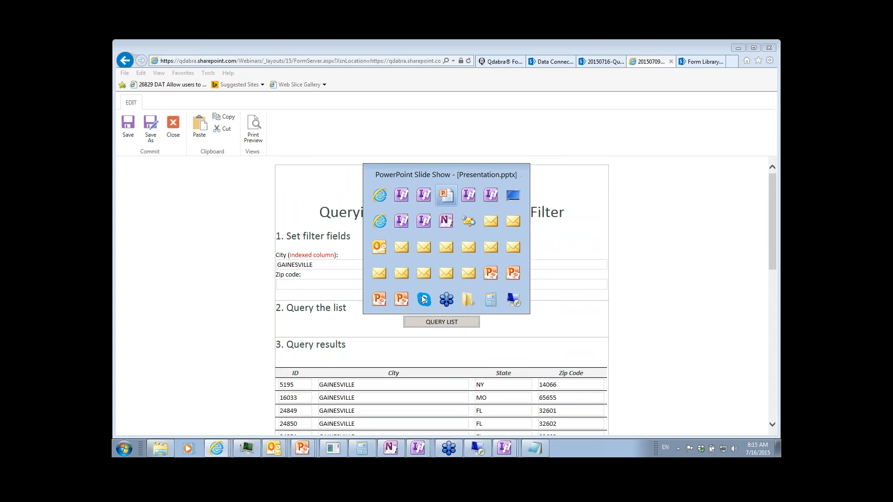
pyautogui.press('Right')
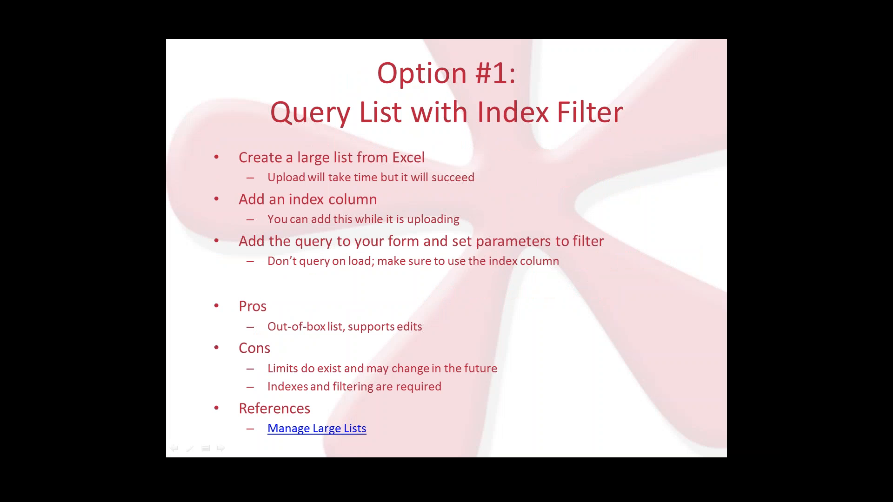
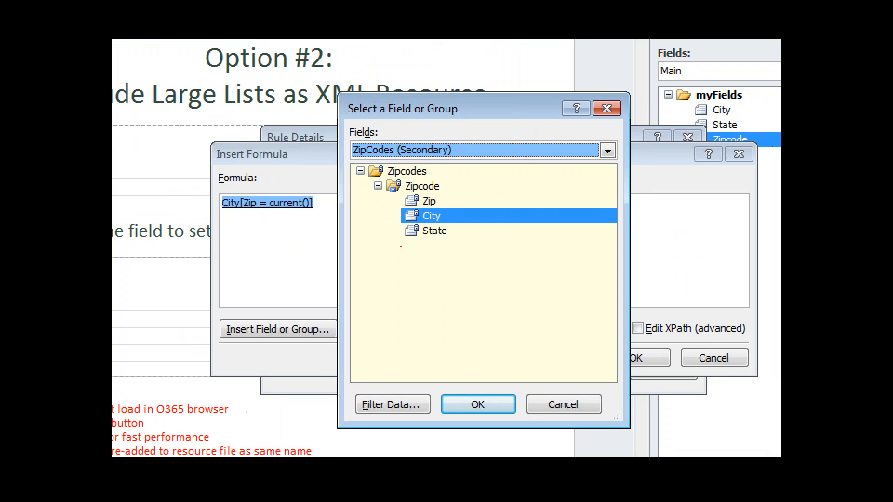
# Open the Zip filter condition for the City field of the ZipCodes secondary data source
pyautogui.click(445, 243)
pyautogui.moveTo(446, 227)
pyautogui.mouseDown()
pyautogui.moveTo(439, 230)
pyautogui.moveTo(472, 213)
pyautogui.mouseUp()
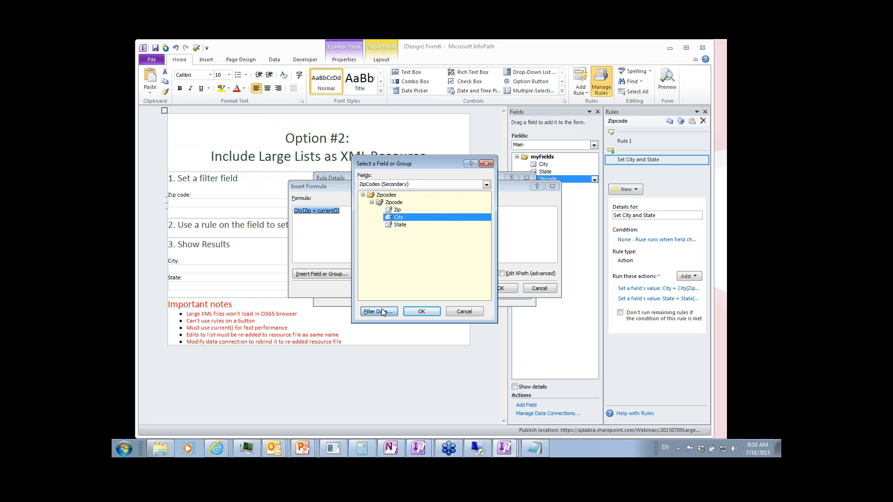
pyautogui.click(382, 311)
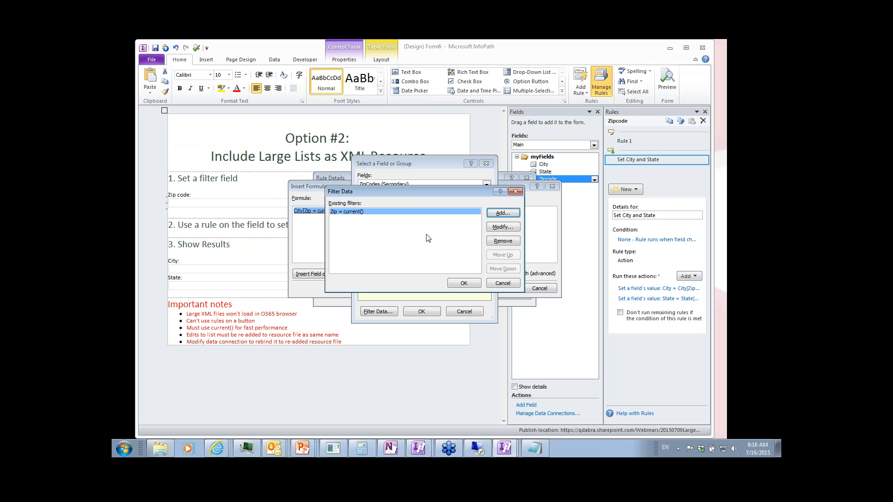
pyautogui.doubleClick(421, 210)
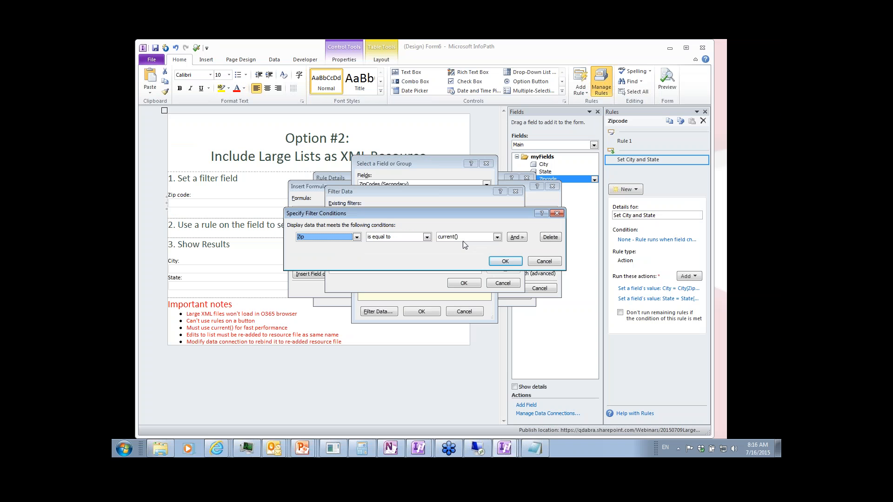
# Open the filter condition's value as a formula, check the list of all insertable functions, and close that list
pyautogui.click(497, 238)
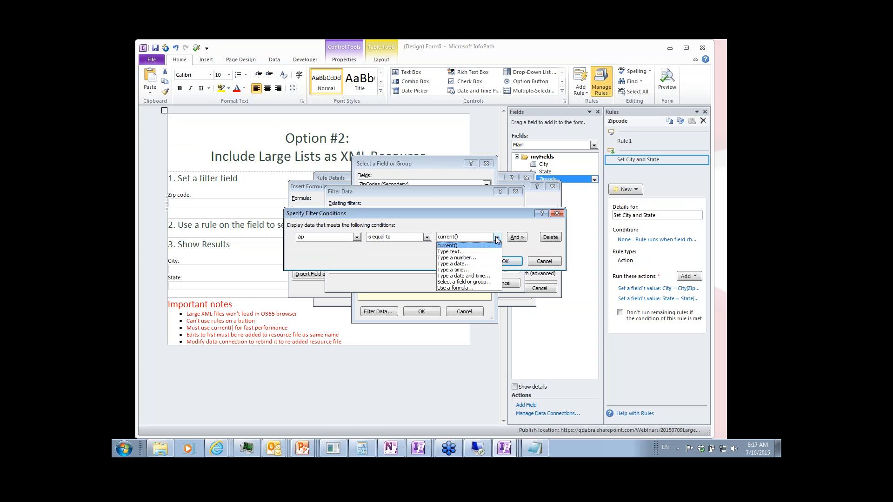
pyautogui.click(463, 287)
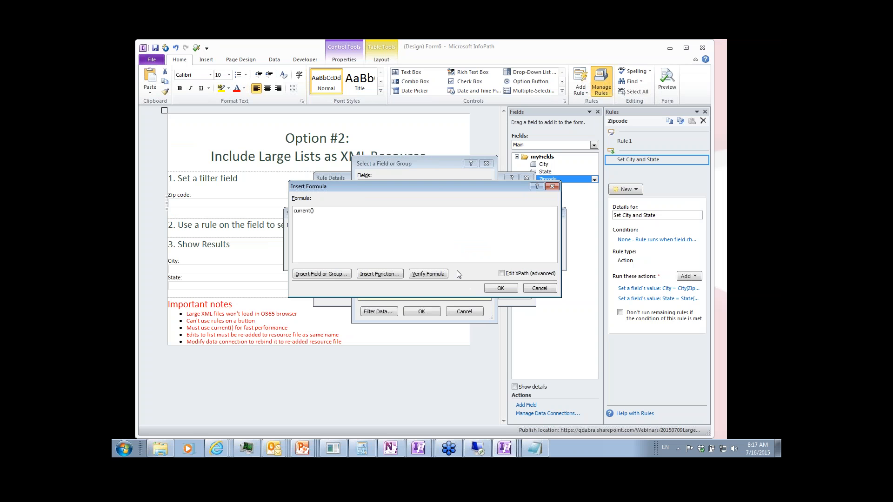
pyautogui.click(396, 272)
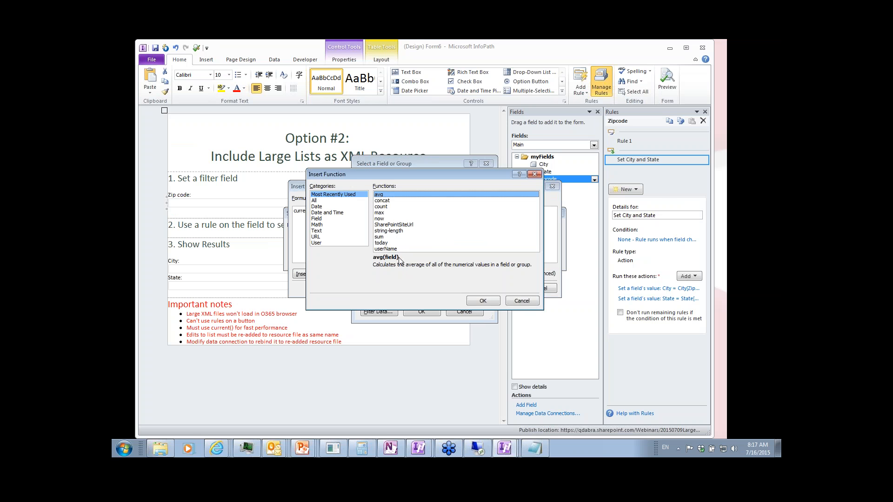
pyautogui.click(316, 201)
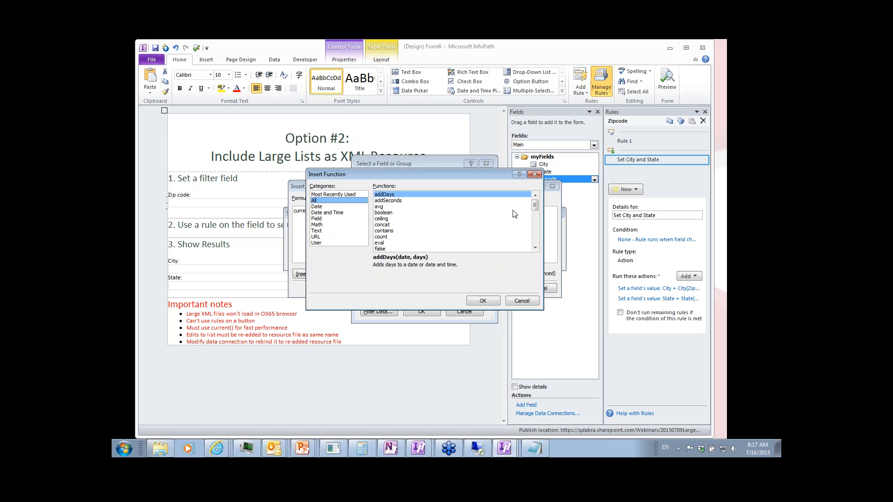
pyautogui.click(521, 301)
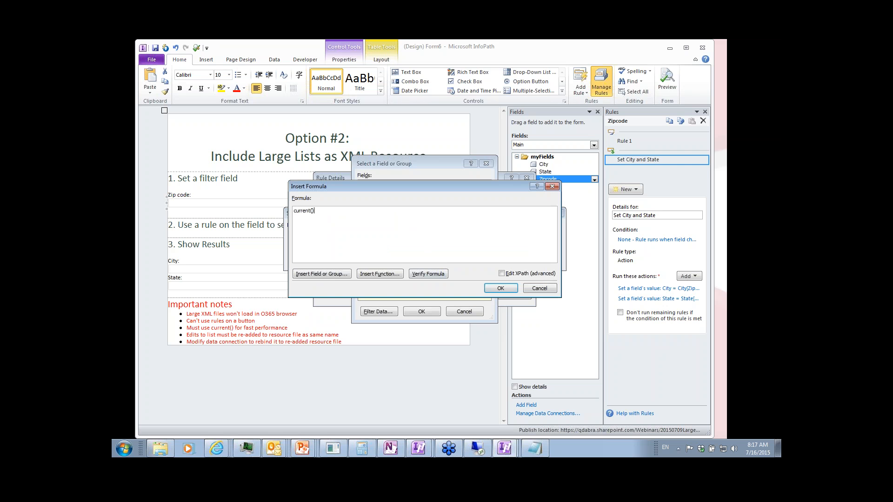
# Keep current() as the filter value, accept the open filter and rule dialogs, and close the Form6 design without saving
pyautogui.hotkey('ctrl', 'a')
pyautogui.press('Return')
pyautogui.press('Return')
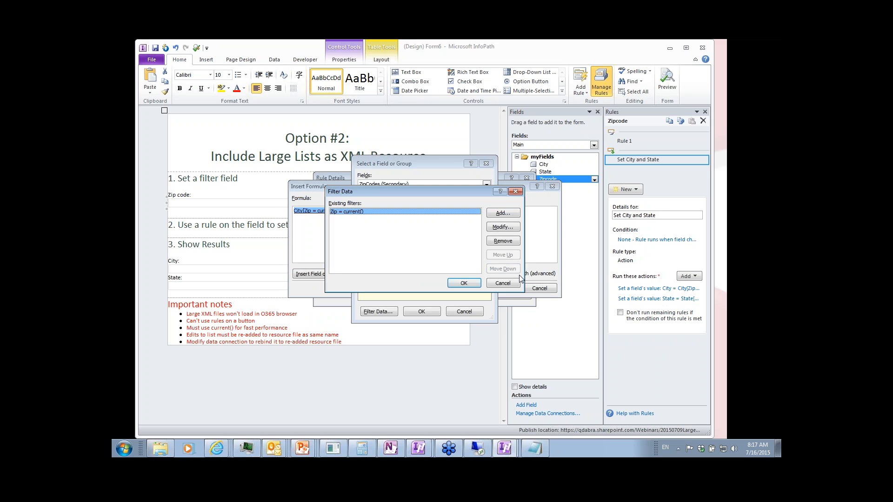
pyautogui.press('Return')
pyautogui.press('Return')
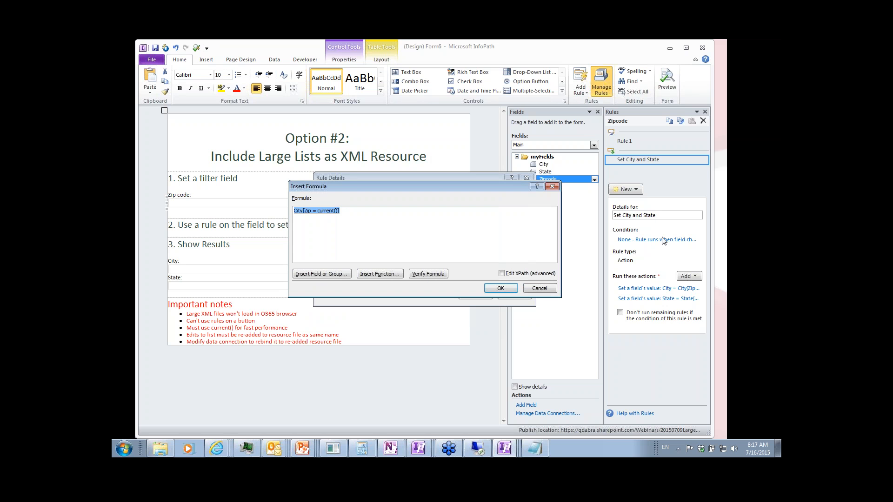
pyautogui.press('Return')
pyautogui.press('Return')
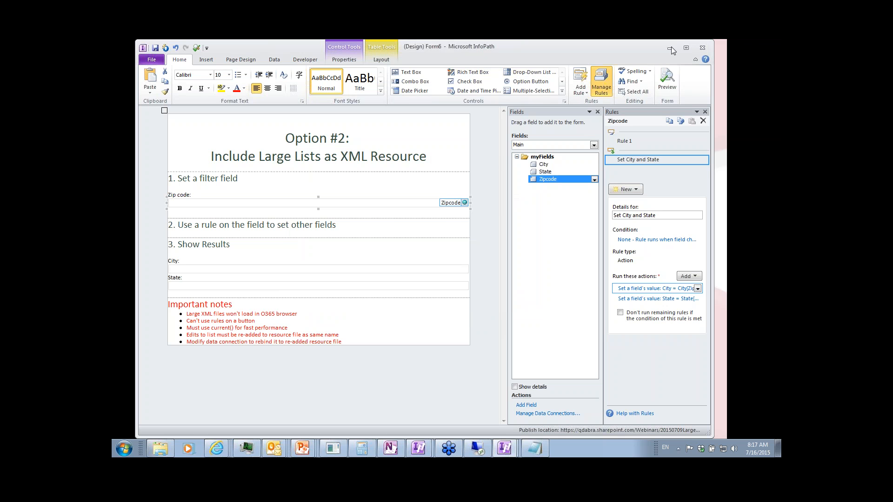
pyautogui.click(701, 48)
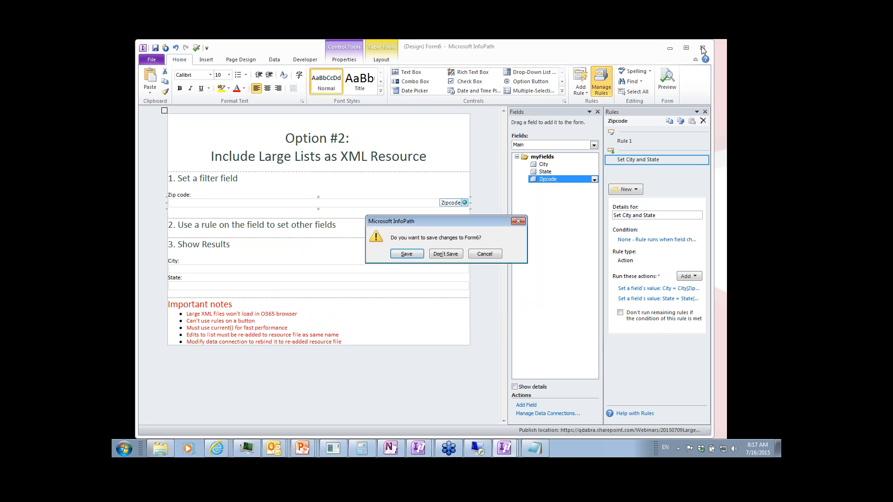
pyautogui.click(456, 254)
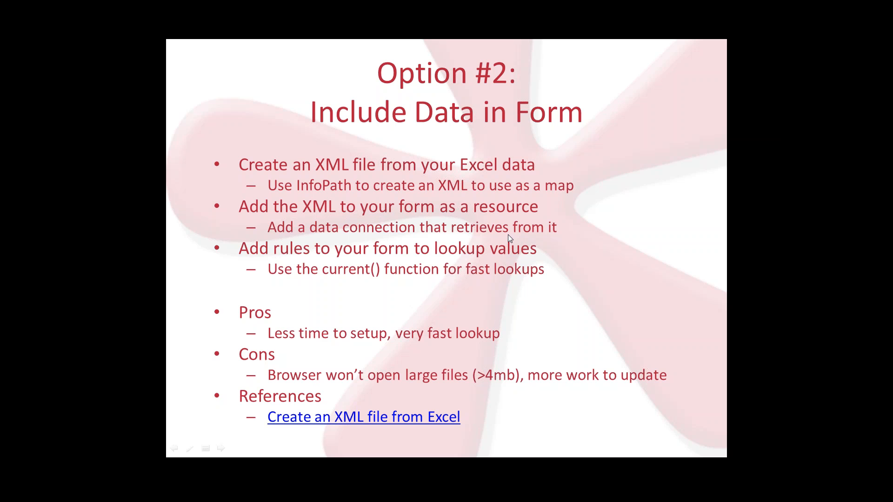
# Advance to the Option #3: Move Data to Windows Azure slide and switch to SQL Server Management Studio on the remote server
pyautogui.click(594, 253)
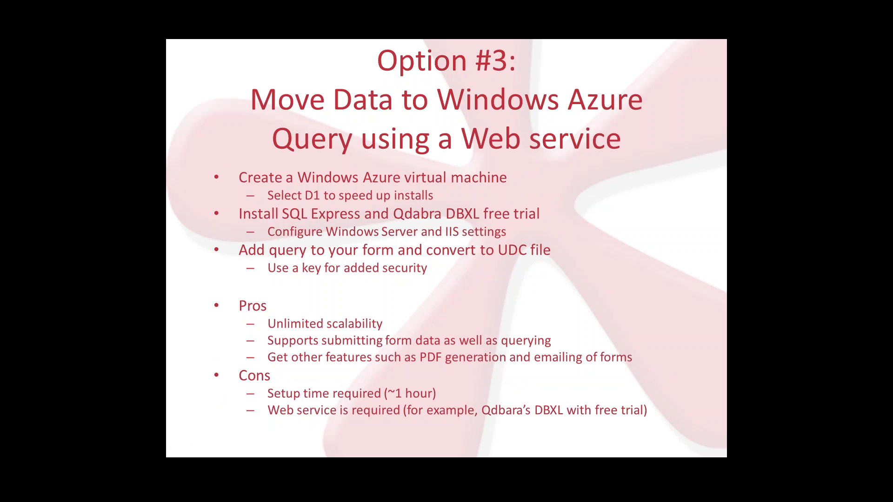
pyautogui.hotkey('alt', 'Tab')
pyautogui.hotkey('alt', 'shift', 'Tab')
pyautogui.hotkey('alt', 'shift', 'Tab')
pyautogui.hotkey('alt', 'shift', 'Tab')
pyautogui.hotkey('alt', 'shift', 'Tab')
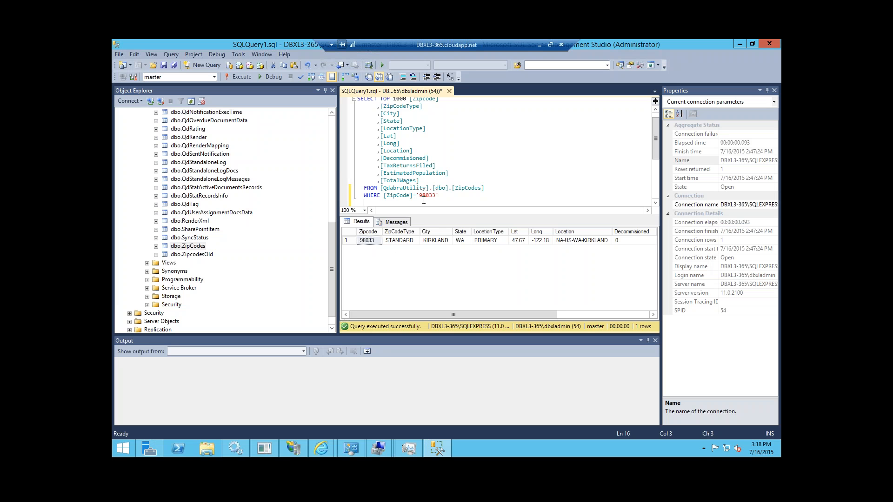
# Set the ZipCode condition in the ZipCodes table query to '09145' and execute the query
pyautogui.click(452, 198)
pyautogui.press('BackSpace')
pyautogui.press('BackSpace')
pyautogui.press('BackSpace')
pyautogui.press('BackSpace')
pyautogui.press('BackSpace')
pyautogui.press('BackSpace')
pyautogui.write('09145')
pyautogui.click(241, 77)
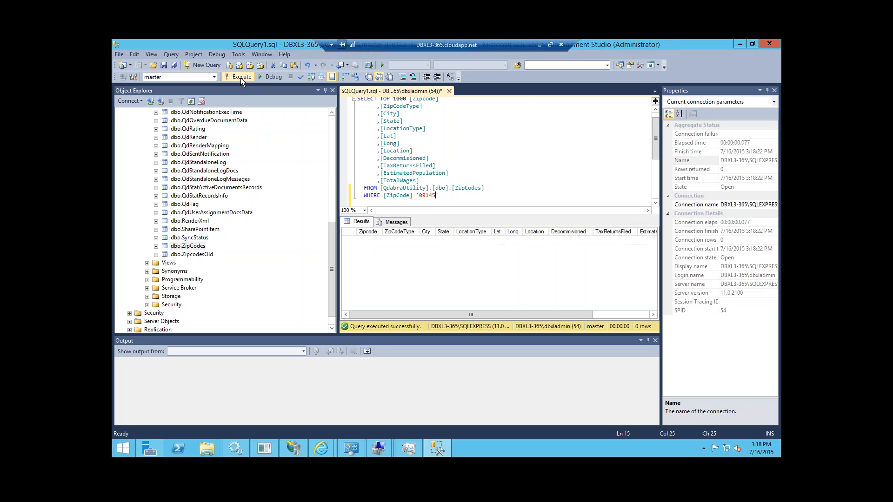
# Replace the ZipCode value in the WHERE clause with '32605' and run the query
pyautogui.press('BackSpace')
pyautogui.press('BackSpace')
pyautogui.press('BackSpace')
pyautogui.press('BackSpace')
pyautogui.press('BackSpace')
pyautogui.write('32605')
pyautogui.click(240, 78)
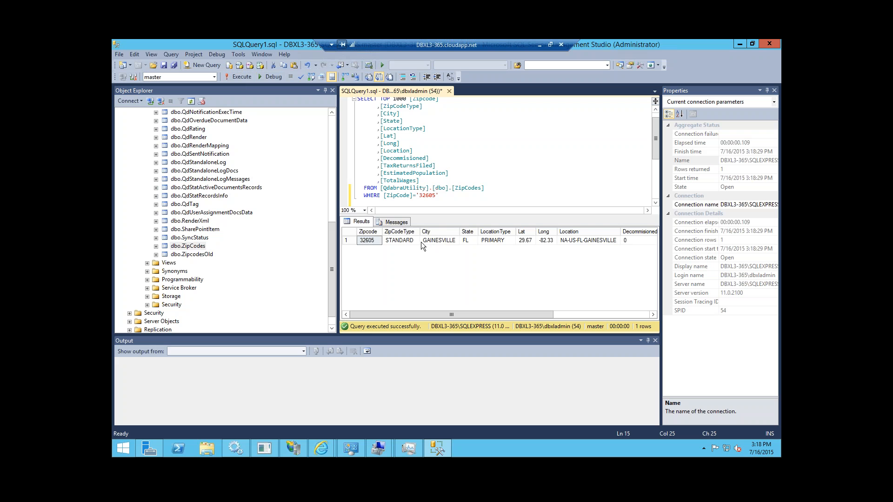
# Change the query's ZipCode condition to '98033' and execute it to look up that zip code
pyautogui.click(456, 197)
pyautogui.press('BackSpace')
pyautogui.press('BackSpace')
pyautogui.press('BackSpace')
pyautogui.press('BackSpace')
pyautogui.press('BackSpace')
pyautogui.write('98033')
pyautogui.click(242, 80)
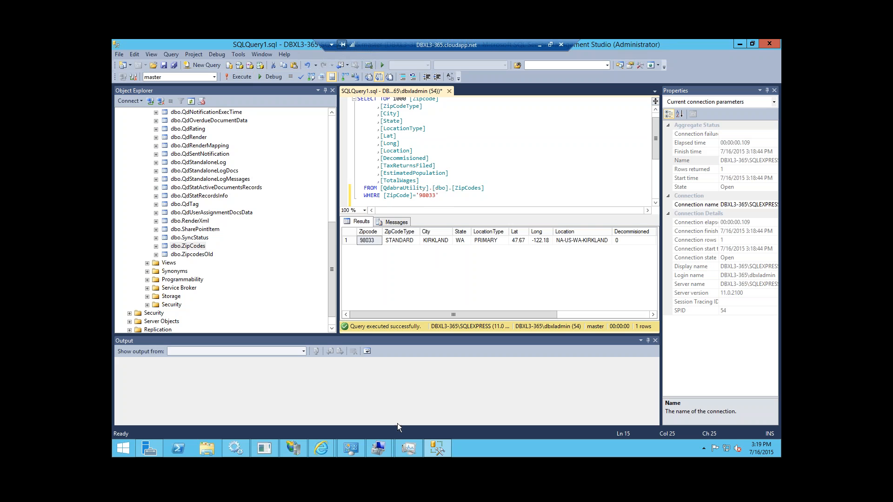
# Switch to Internet Explorer's Download Center window, look up portal.microsoftazure.com and open the Microsoft Azure portal from the search results
pyautogui.moveTo(321, 449)
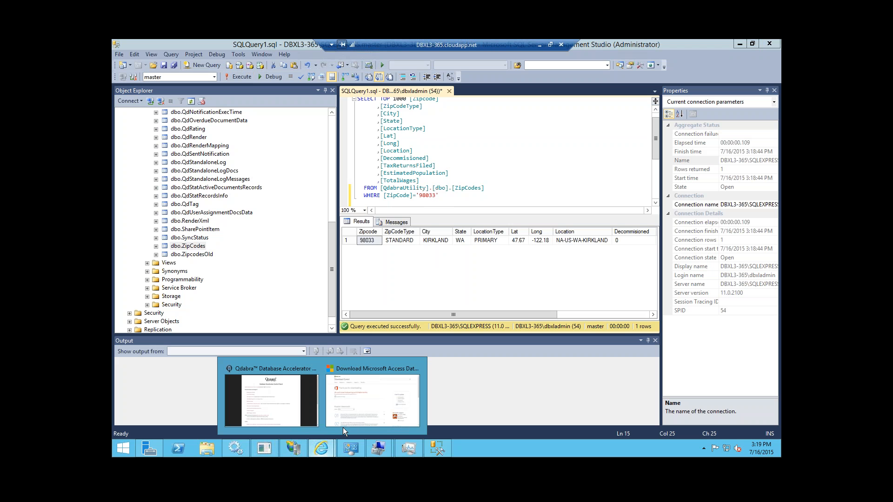
pyautogui.click(358, 406)
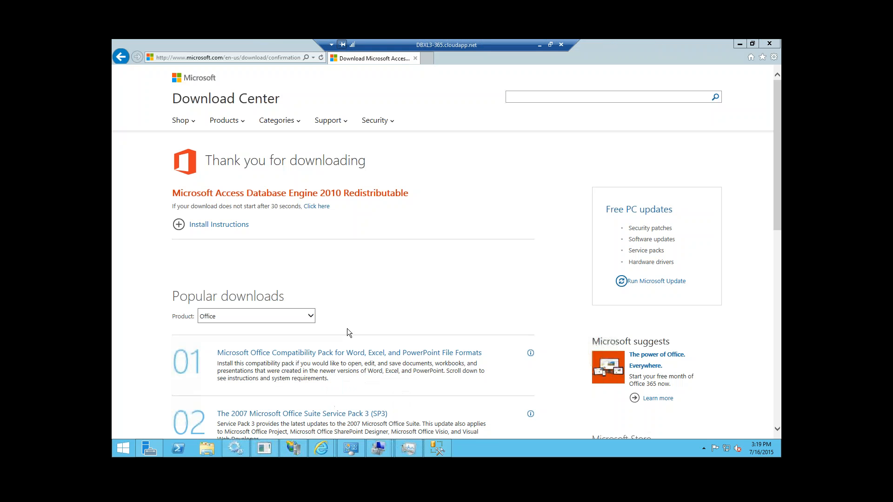
pyautogui.write('port')
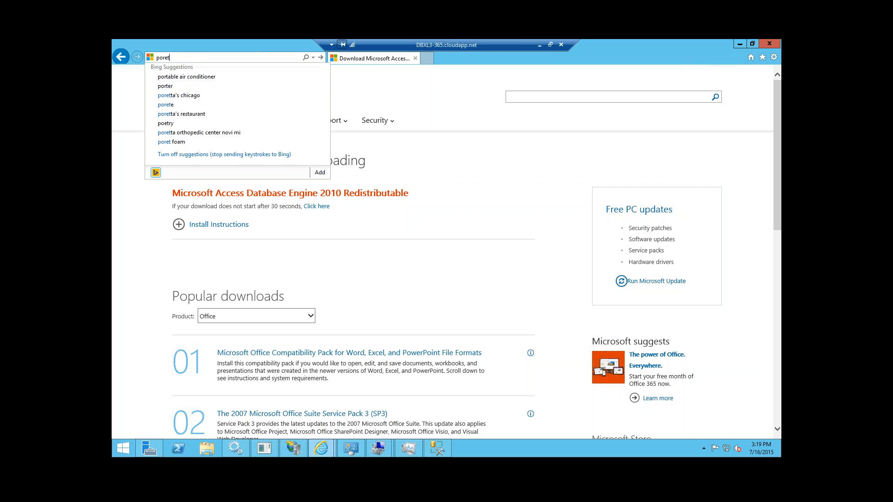
pyautogui.write('a')
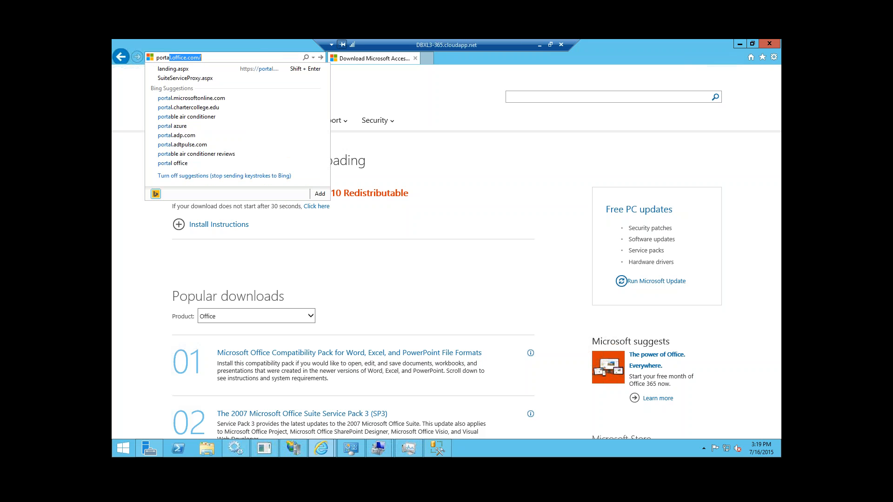
pyautogui.write('l.office')
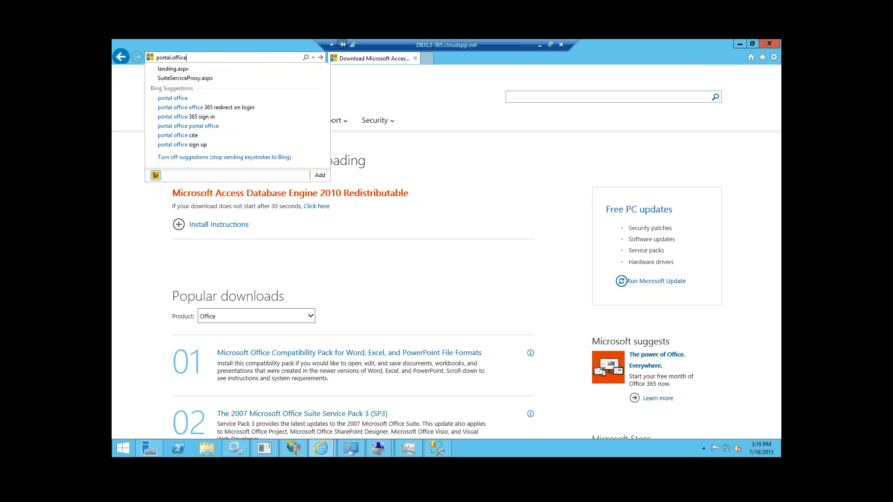
pyautogui.press('BackSpace')
pyautogui.press('BackSpace')
pyautogui.press('BackSpace')
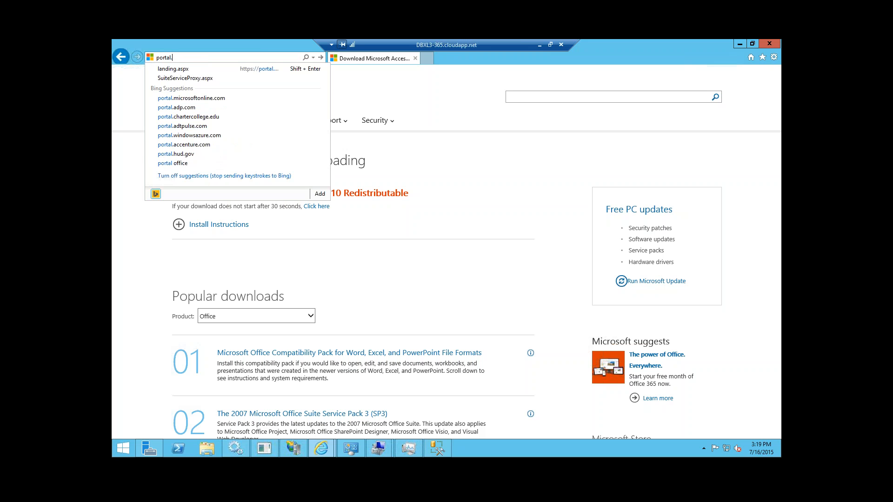
pyautogui.write('mic')
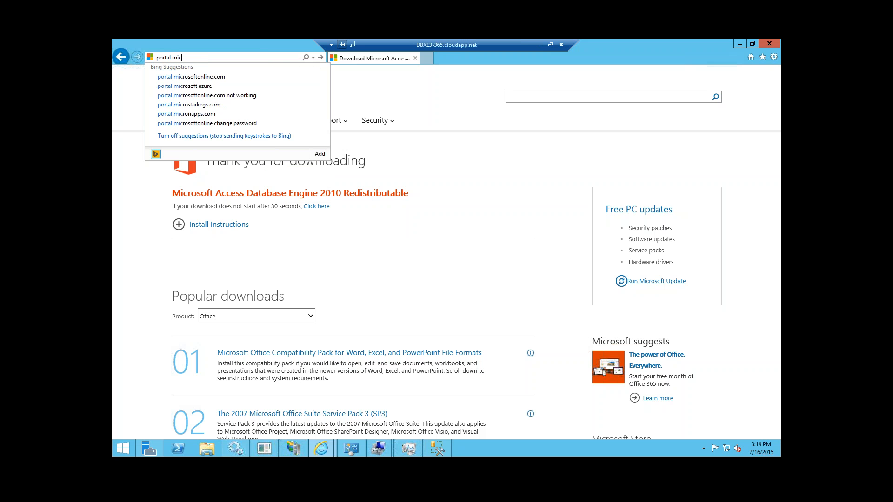
pyautogui.write('rosoftazure.com')
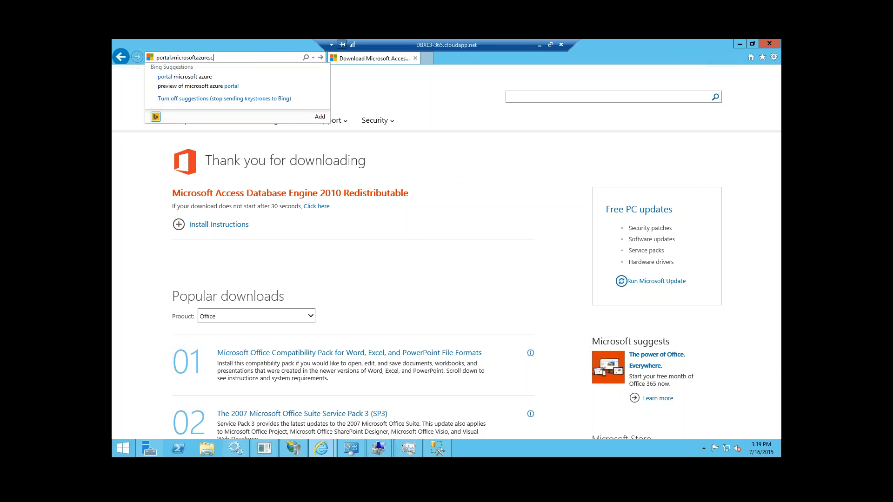
pyautogui.press('Return')
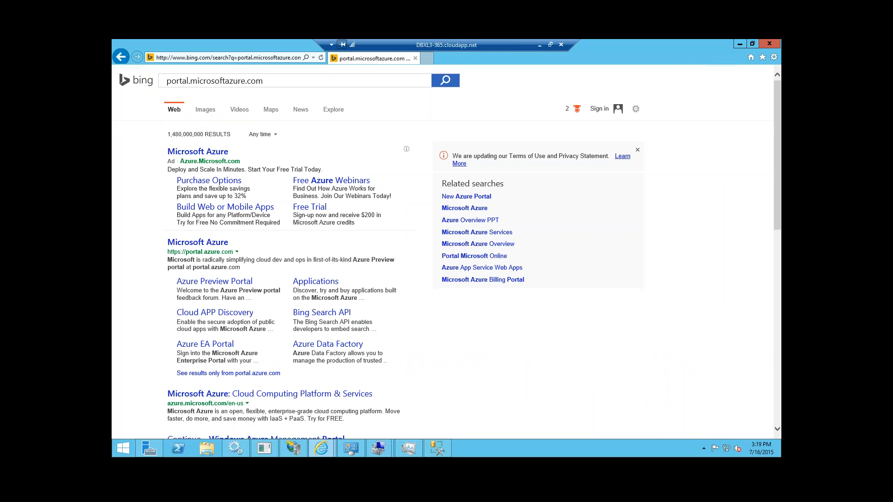
pyautogui.click(205, 244)
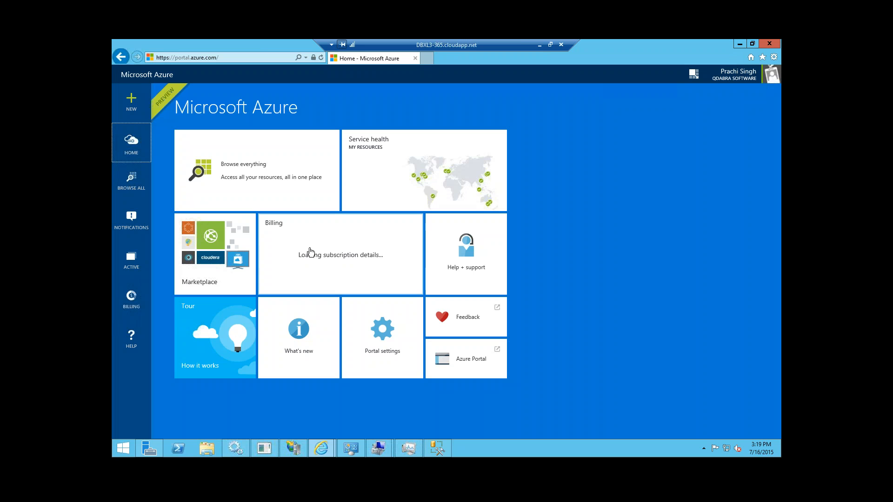
# Open the Windows Server 2012 R2 Datacenter compute offering for a new resource and check its compute stack options, keeping Service Management stack (classic)
pyautogui.click(132, 112)
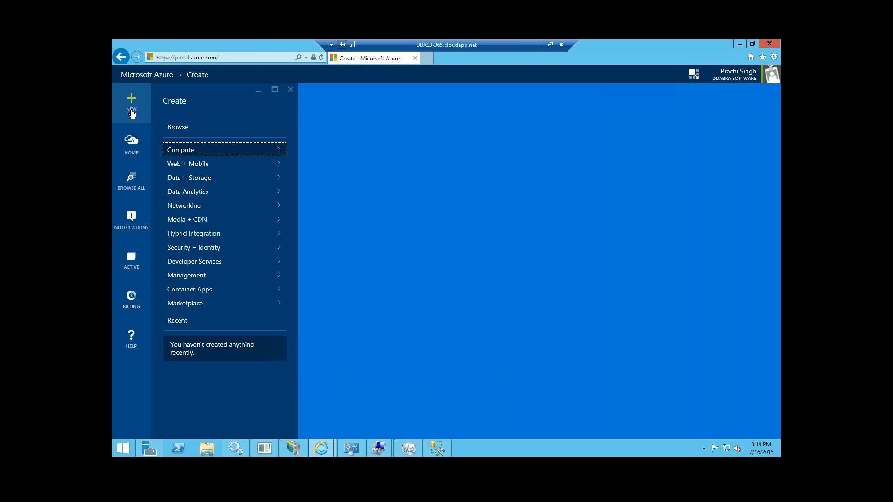
pyautogui.click(207, 151)
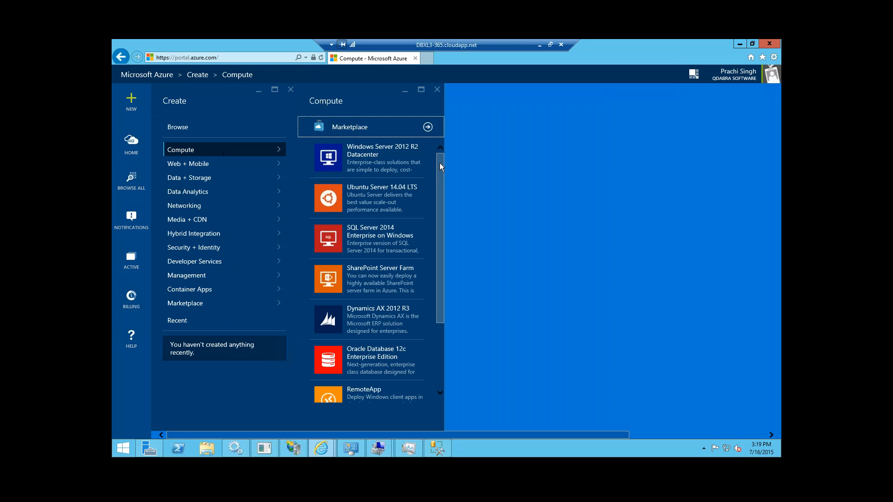
pyautogui.moveTo(439, 162)
pyautogui.mouseDown()
pyautogui.moveTo(440, 228)
pyautogui.moveTo(443, 159)
pyautogui.mouseUp()
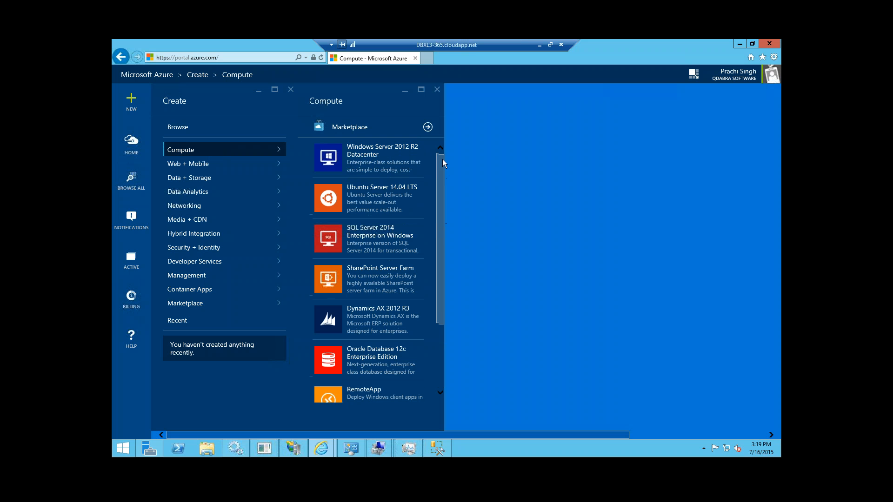
pyautogui.click(359, 162)
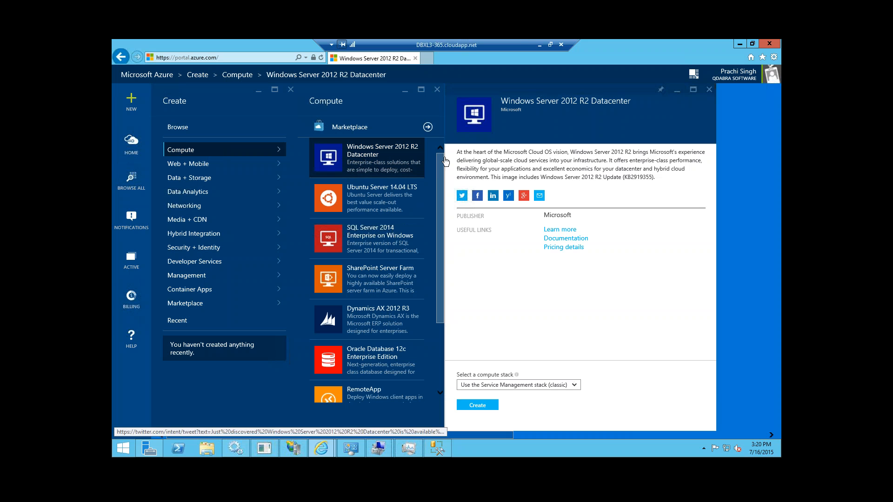
pyautogui.click(572, 385)
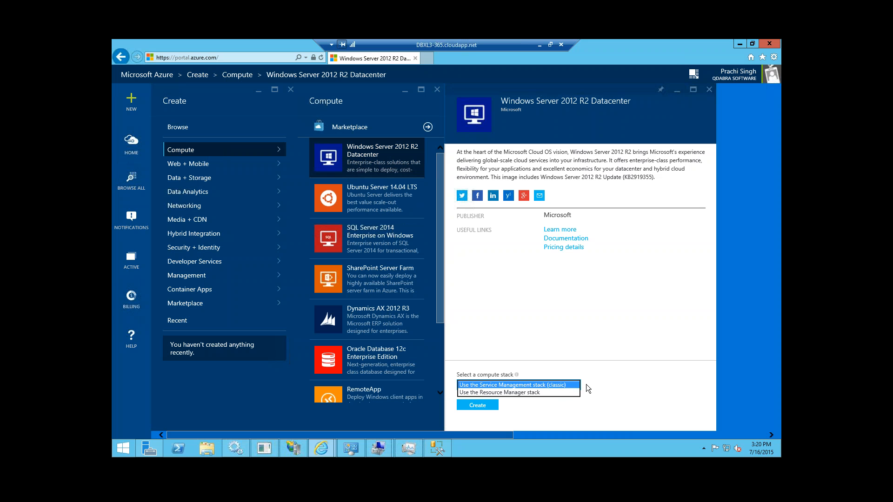
pyautogui.click(599, 384)
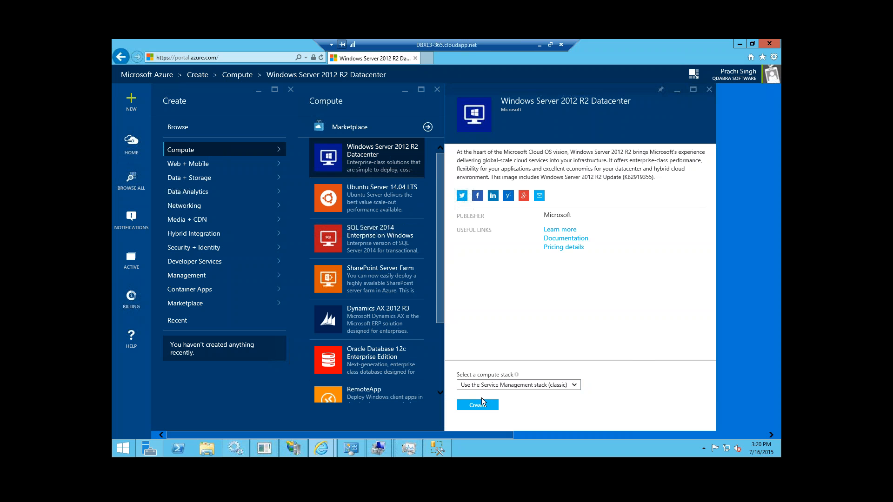
# Browse all resources in the Azure portal from its home page and return to the active Windows Server 2012 R2 Datacenter creation
pyautogui.click(135, 153)
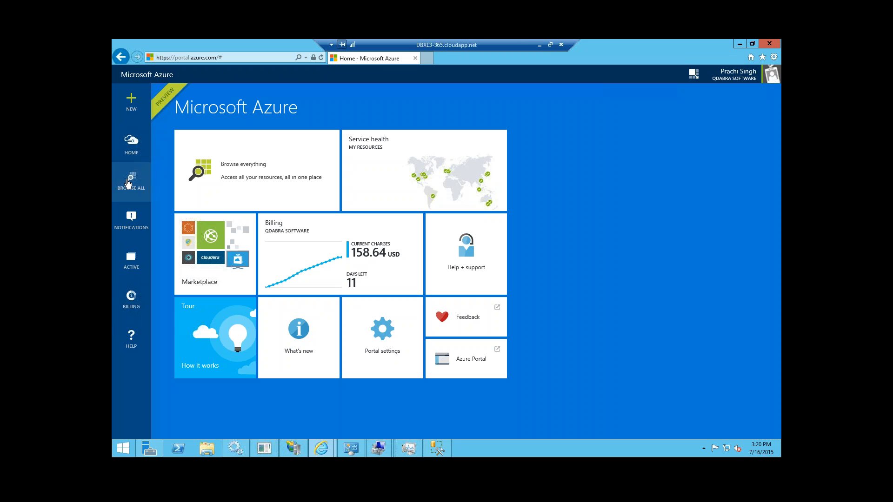
pyautogui.click(128, 184)
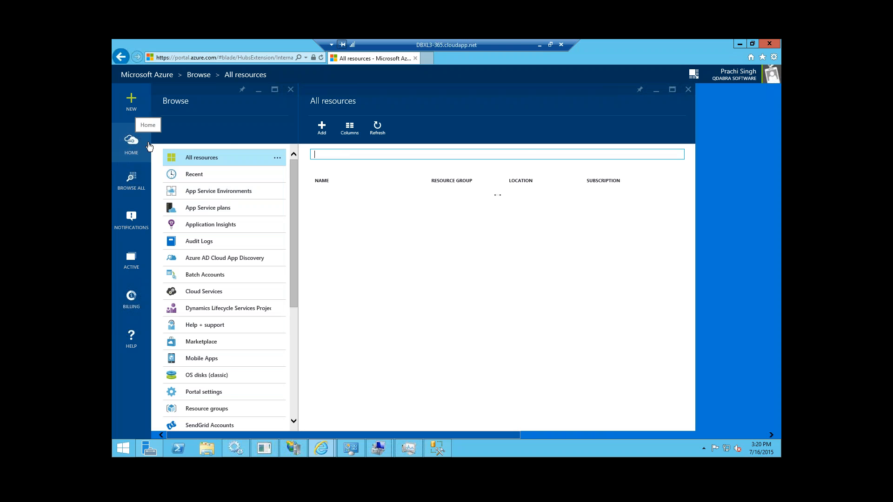
pyautogui.click(133, 271)
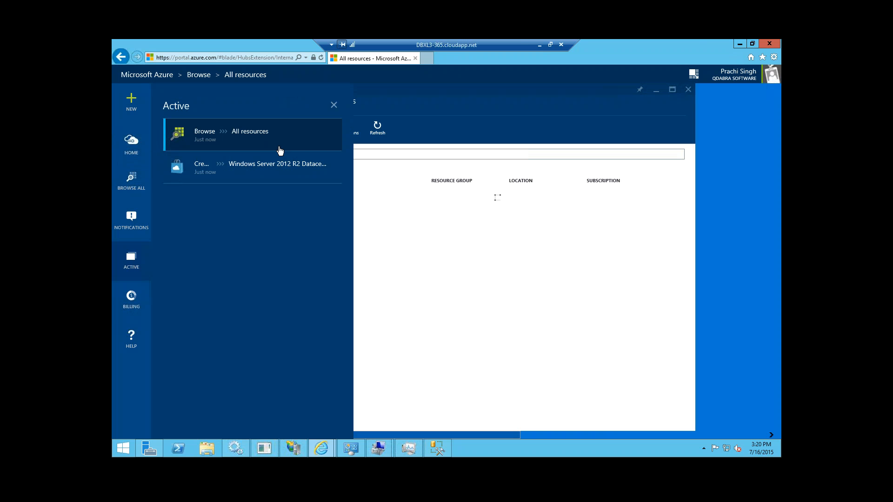
pyautogui.click(228, 166)
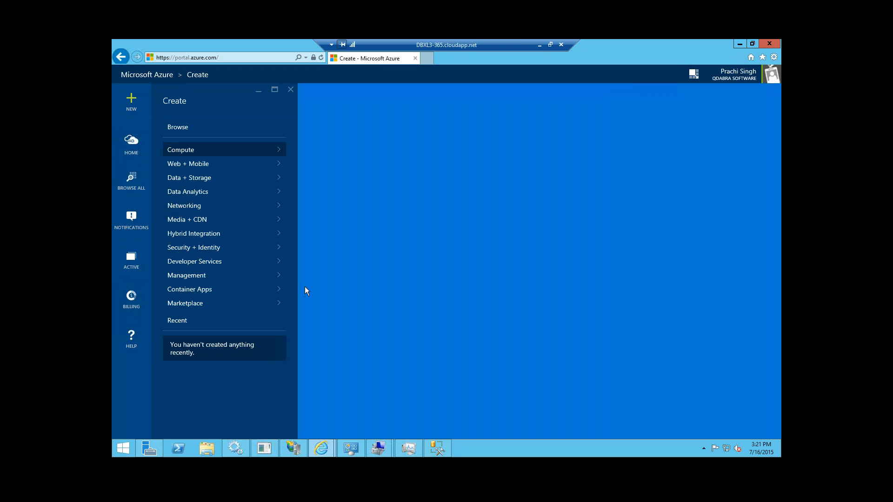
# Switch to SQL Server Management Studio and on to IIS Manager to view the DBXL3-365 server's home page
pyautogui.click(438, 448)
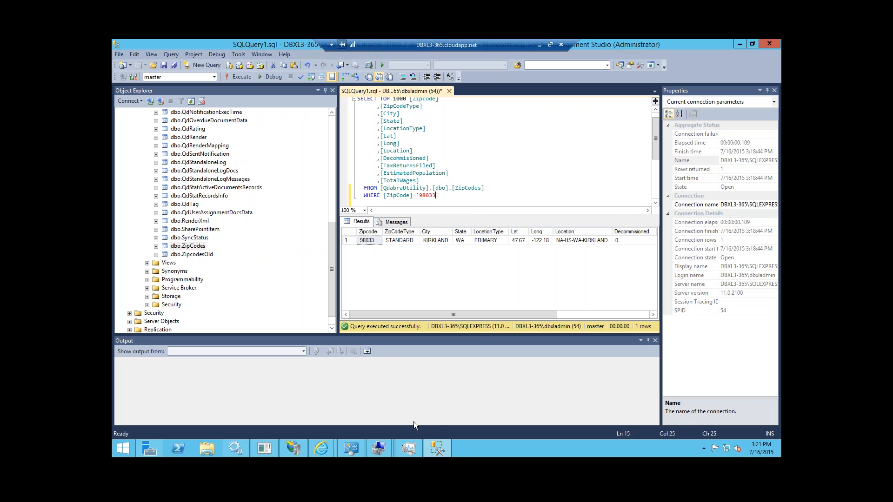
pyautogui.hotkey('alt', 'Tab')
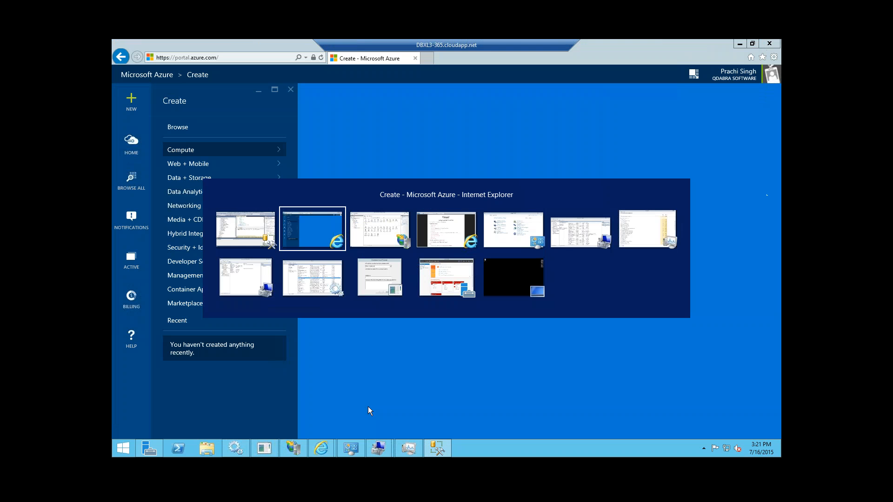
pyautogui.press('Tab')
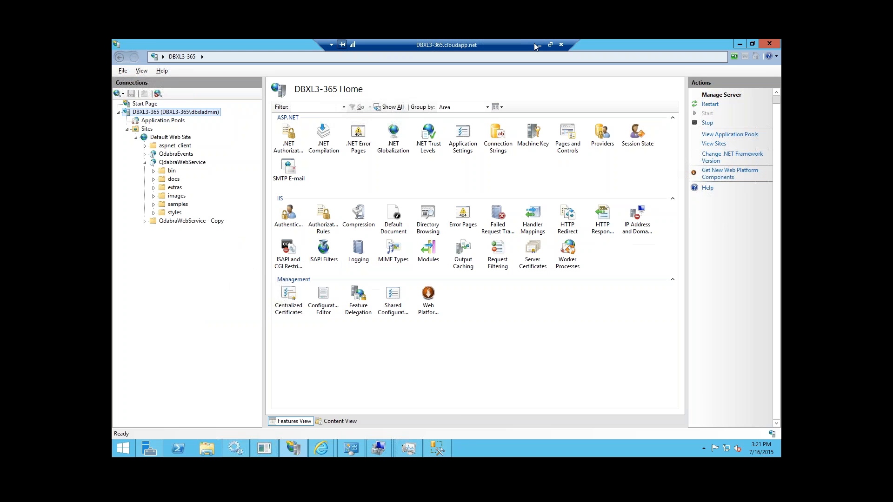
# Minimize the remote desktop session and switch to the 3-QueryingAzureDB form design in InfoPath
pyautogui.click(539, 45)
pyautogui.hotkey('alt', 'Tab')
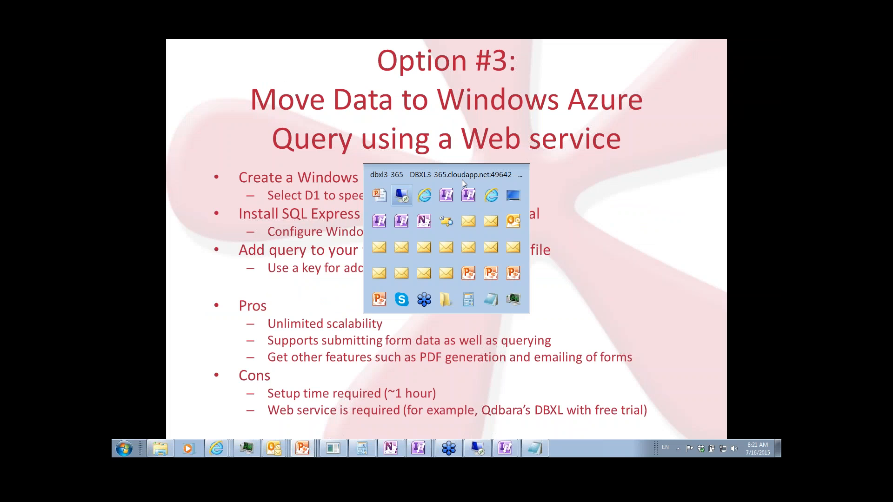
pyautogui.press('Tab')
pyautogui.press('Tab')
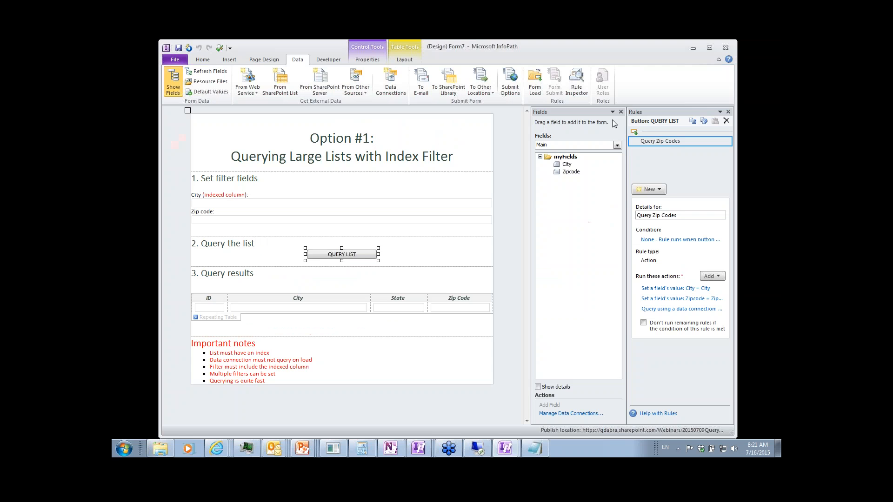
pyautogui.hotkey('alt', 'Tab')
pyautogui.press('Tab')
pyautogui.press('Tab')
pyautogui.press('Tab')
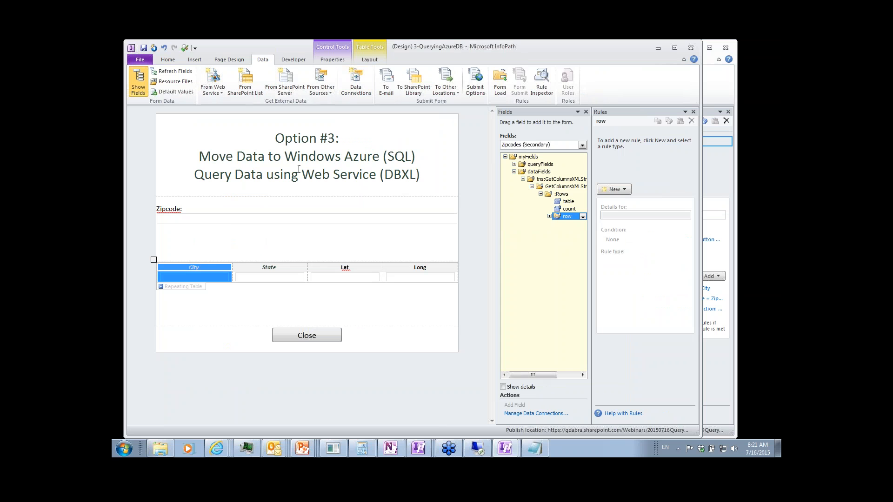
# Select the Zipcode field, inspect its rule's data connection query action, and close the details without changes
pyautogui.click(258, 221)
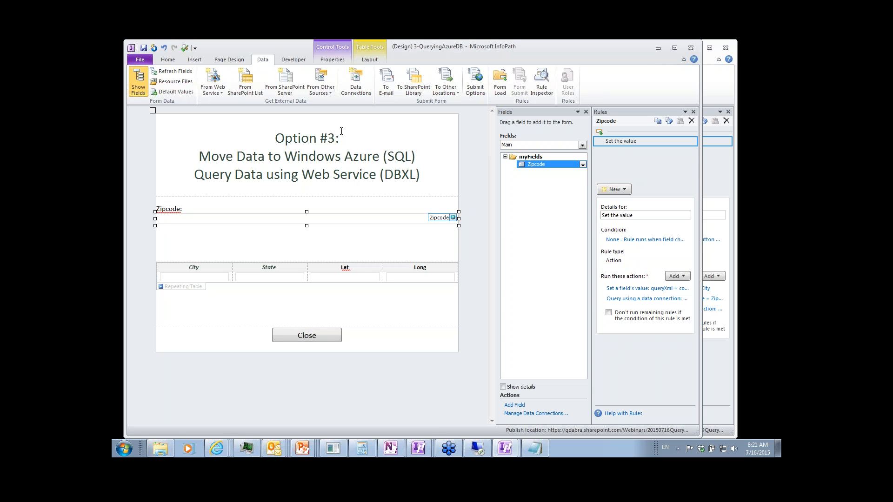
pyautogui.click(661, 301)
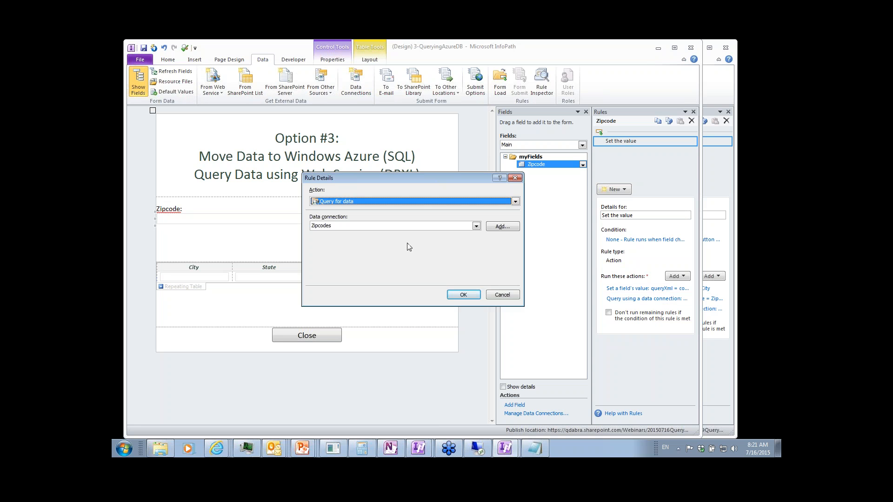
pyautogui.press('Escape')
# Open the Zipcodes data connection for modification and sign in to dbxl365.formsboard.com by entering the account password
pyautogui.click(356, 88)
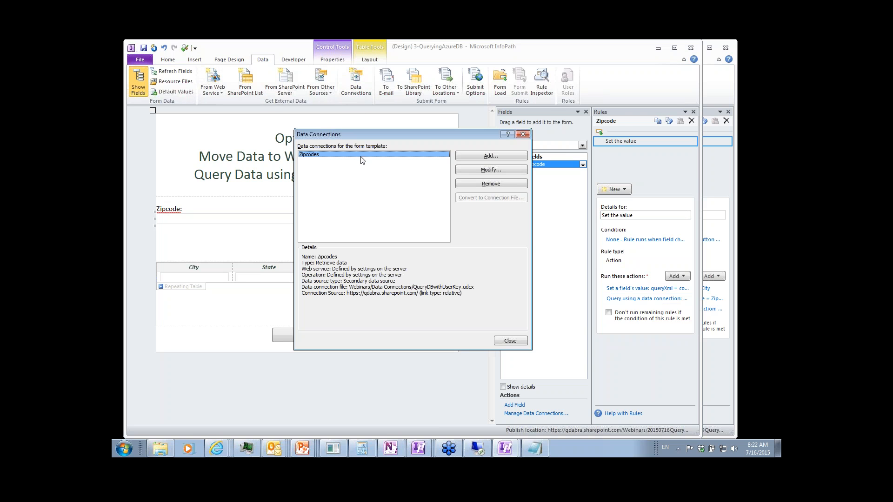
pyautogui.click(468, 173)
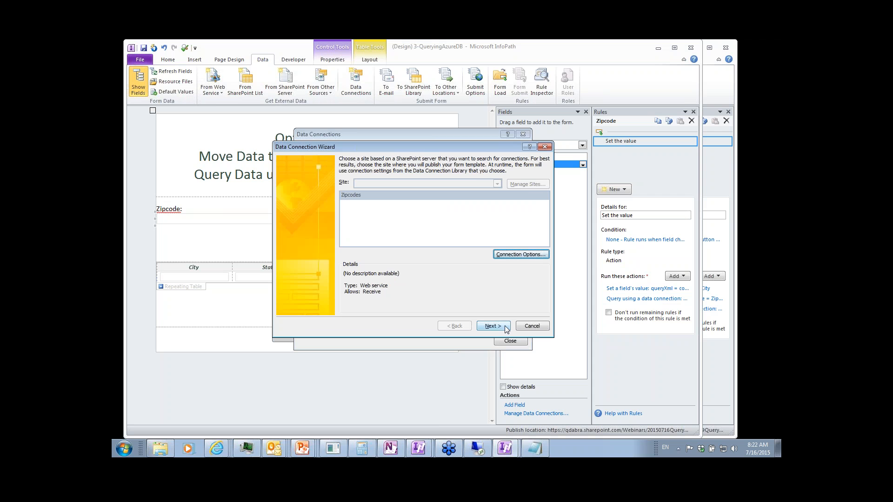
pyautogui.click(507, 330)
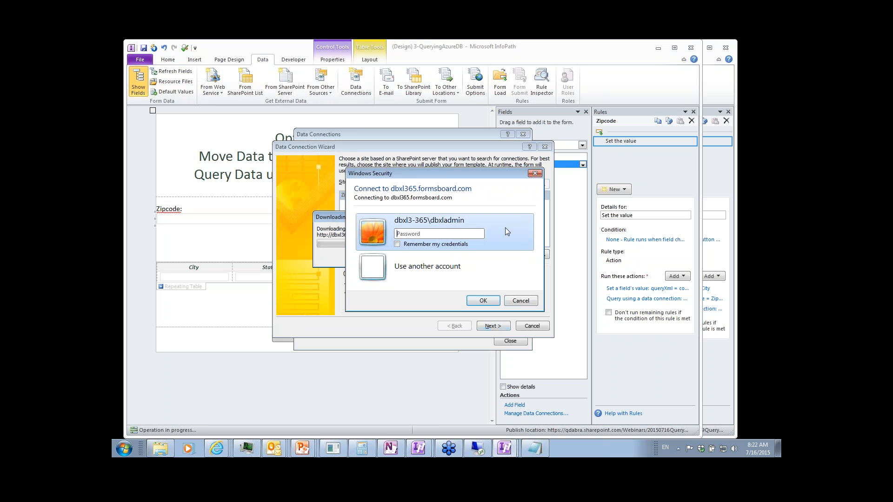
pyautogui.write('•••••••')
pyautogui.press('Return')
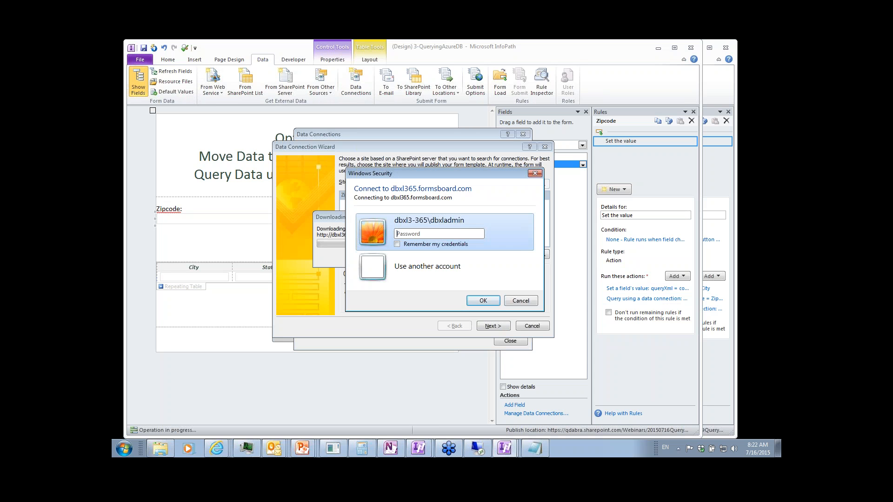
pyautogui.write('••••••••••')
pyautogui.press('Return')
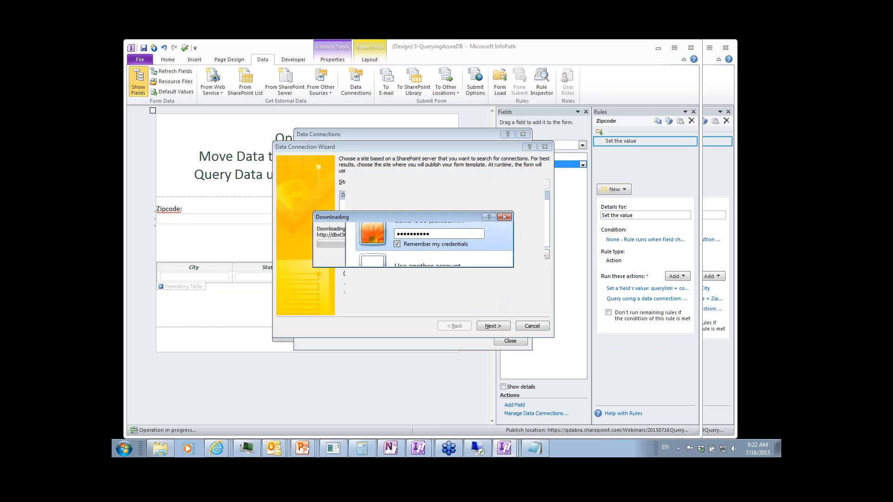
pyautogui.write('•')
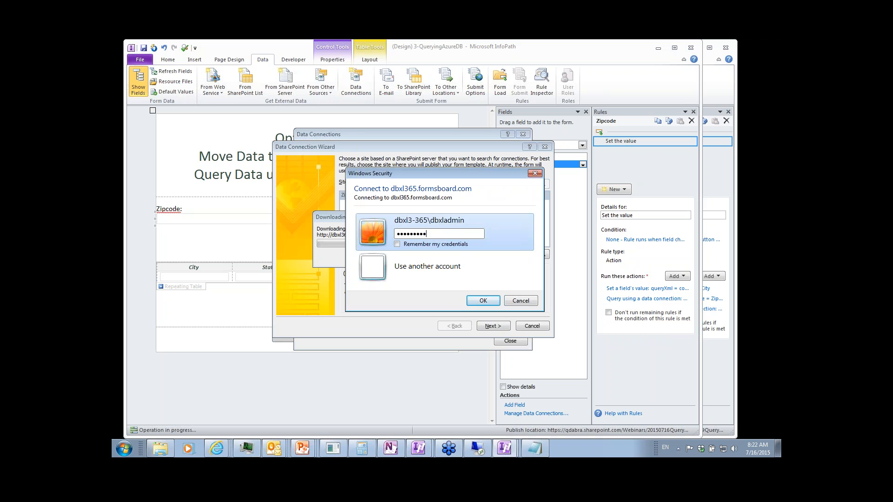
pyautogui.press('Return')
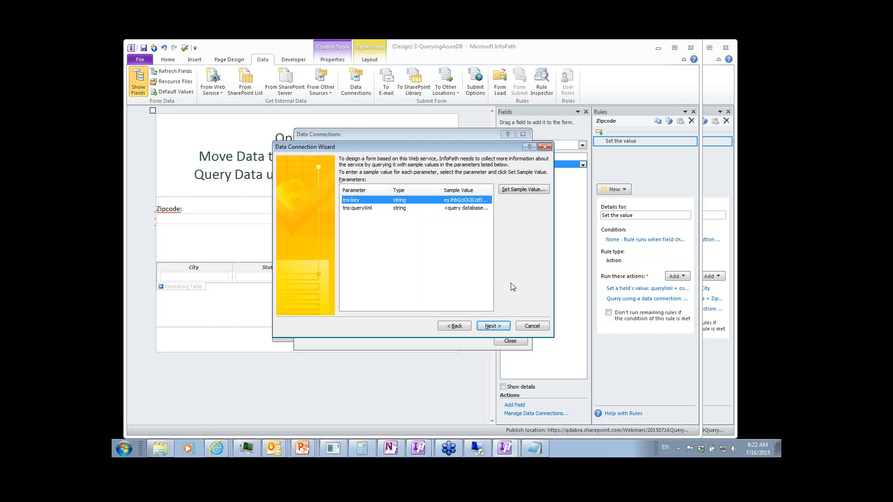
# Review the Zipcodes connection's web service parameters, offline storage and automatic retrieval settings, and close the data connections without changes
pyautogui.click(501, 327)
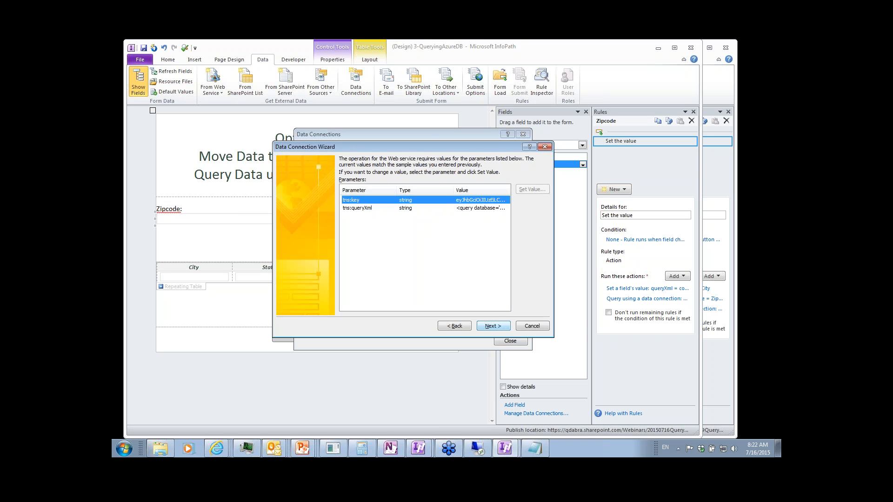
pyautogui.click(493, 326)
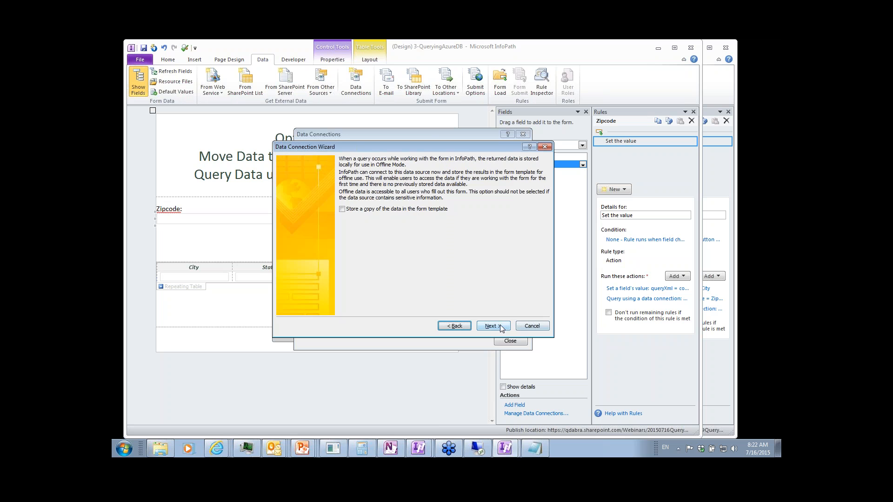
pyautogui.click(493, 326)
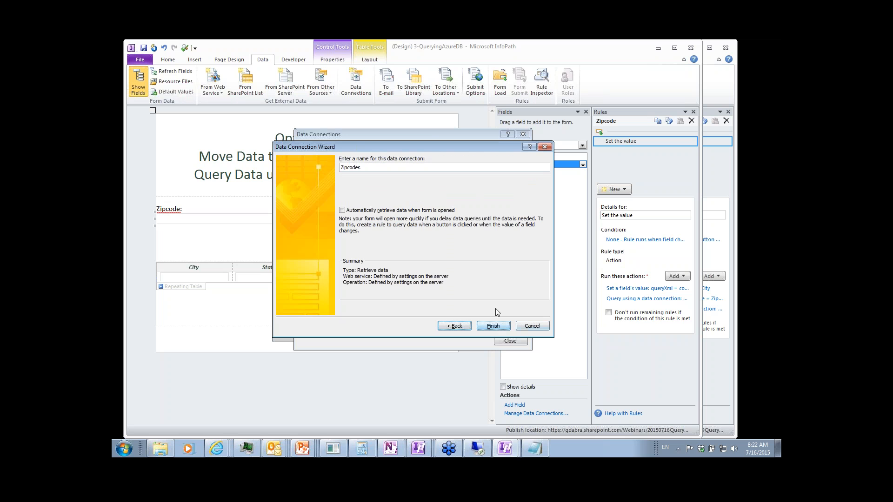
pyautogui.click(530, 327)
pyautogui.click(520, 340)
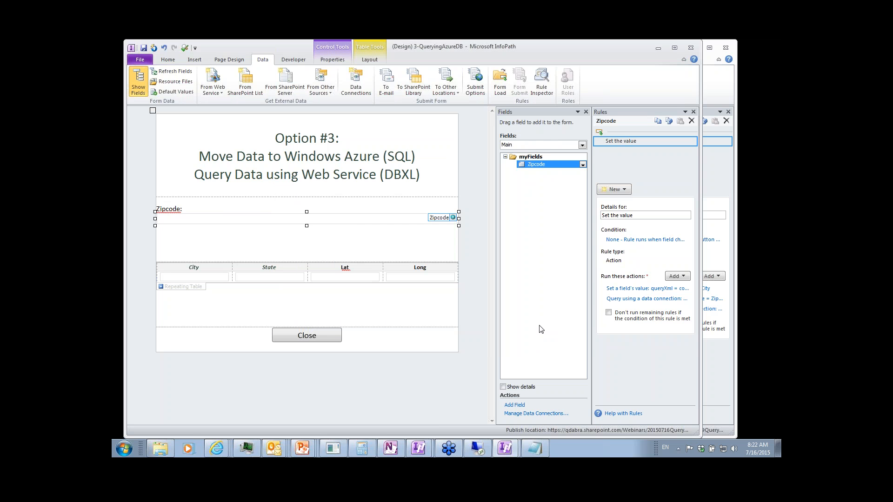
# Switch to Internet Explorer and show the SharePoint site's Data Connections library
pyautogui.hotkey('alt', 'Tab')
pyautogui.press('Tab')
pyautogui.press('Tab')
pyautogui.press('Tab')
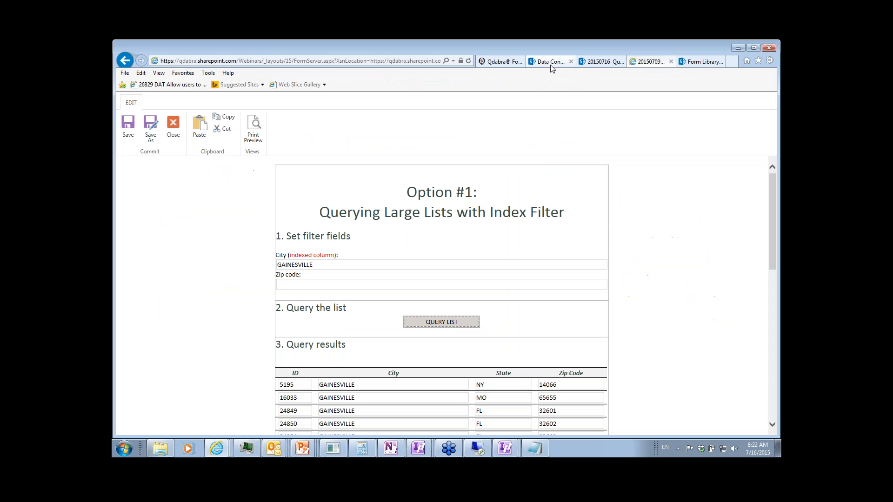
pyautogui.click(552, 62)
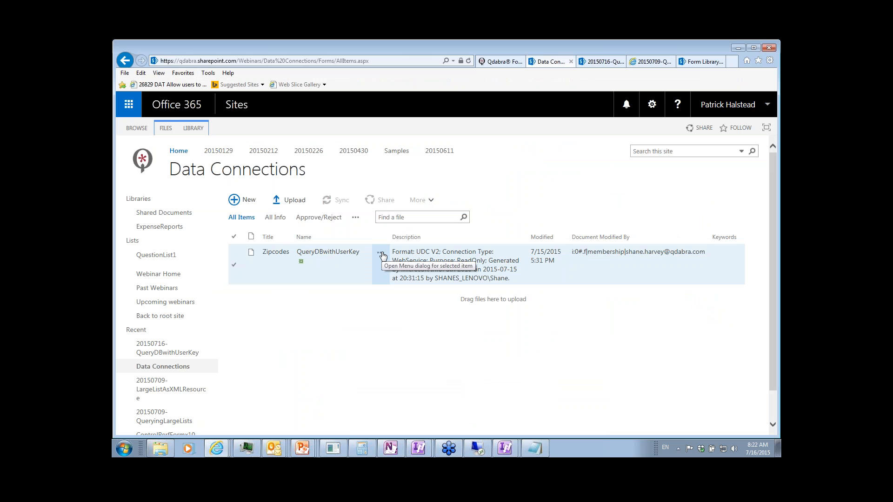
# Download the QueryDBwithUserKey.udcx connection file and copy it into the 2015-07-09 - Querying Large Data folder
pyautogui.click(310, 256)
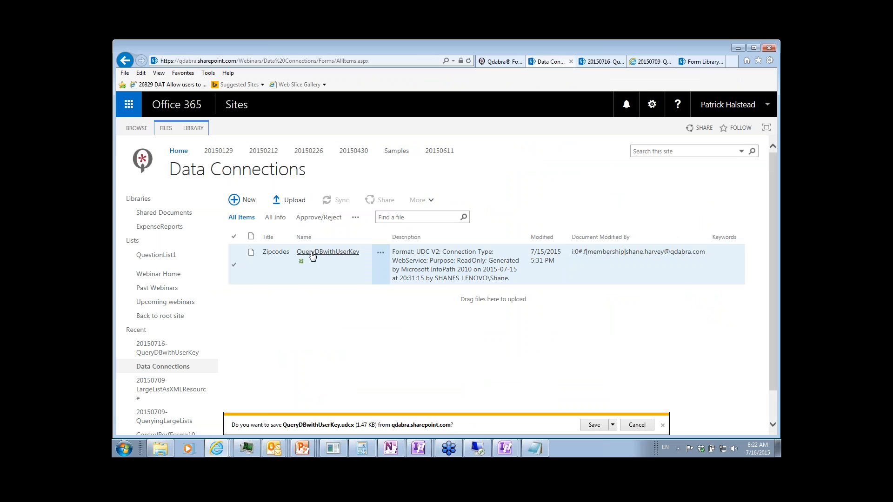
pyautogui.click(592, 424)
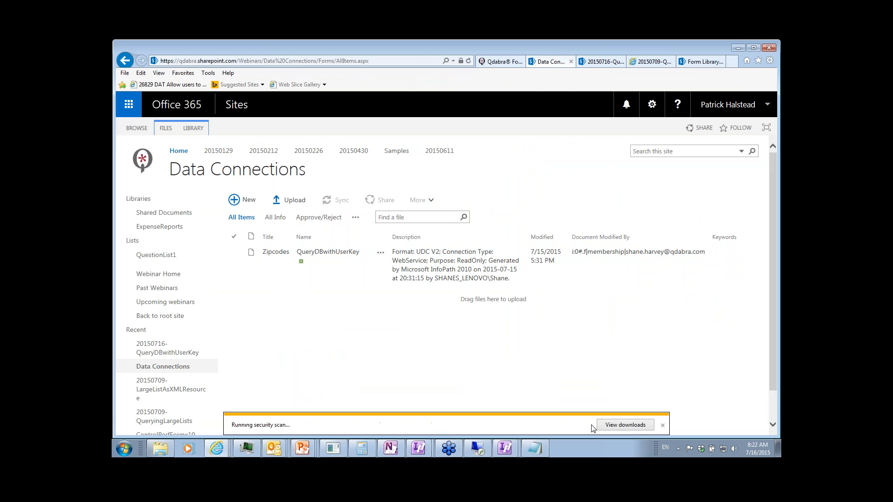
pyautogui.click(556, 427)
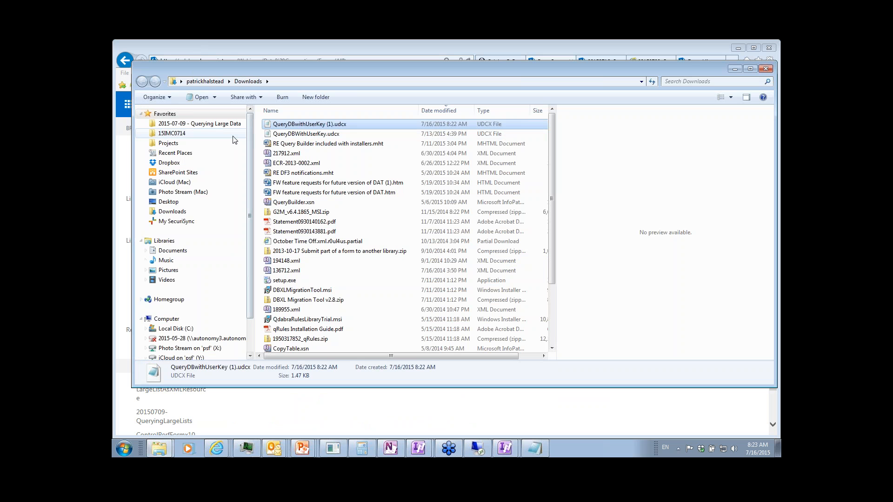
pyautogui.click(210, 127)
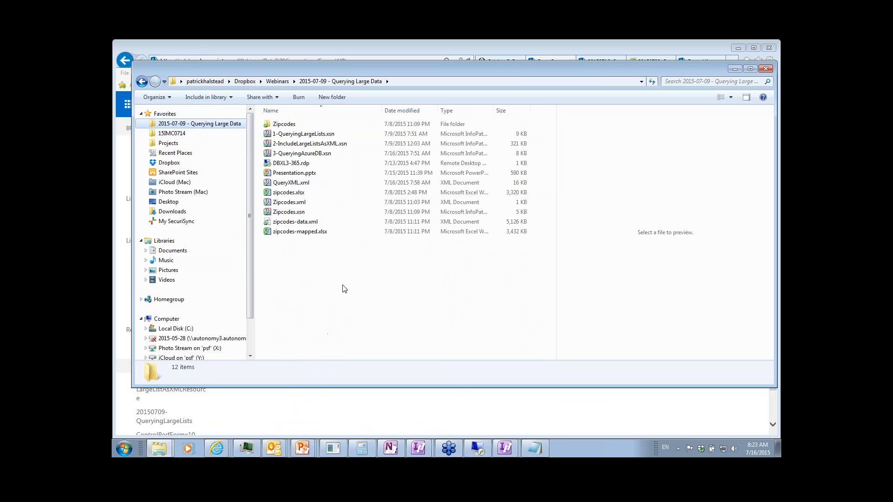
pyautogui.hotkey('ctrl', 'v')
pyautogui.moveTo(343, 285); pyautogui.dragTo(343, 209)
pyautogui.rightClick(339, 183)
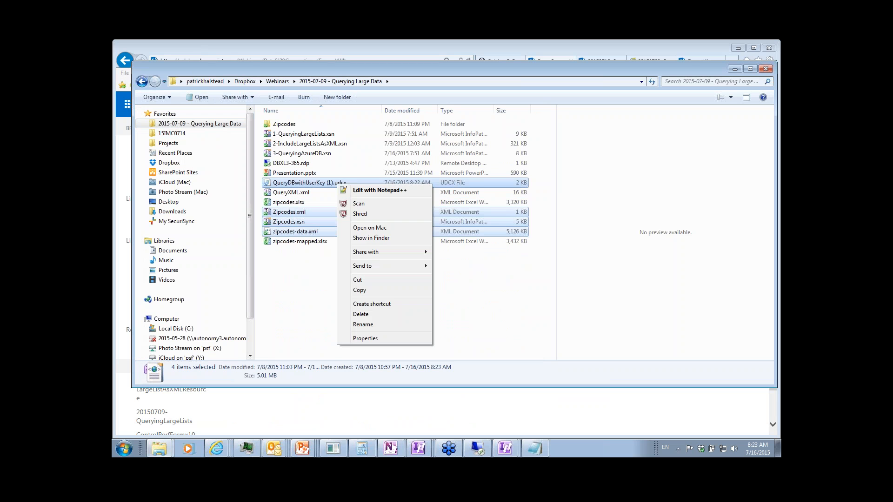
pyautogui.click(354, 190)
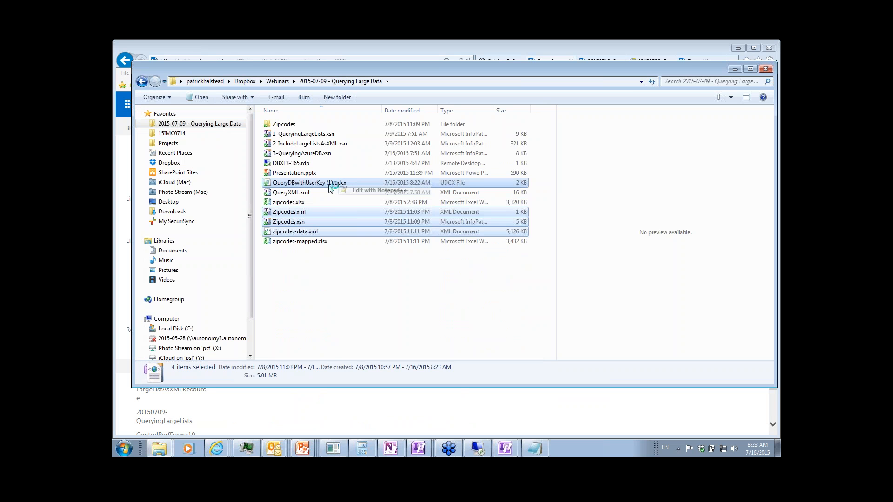
pyautogui.click(338, 299)
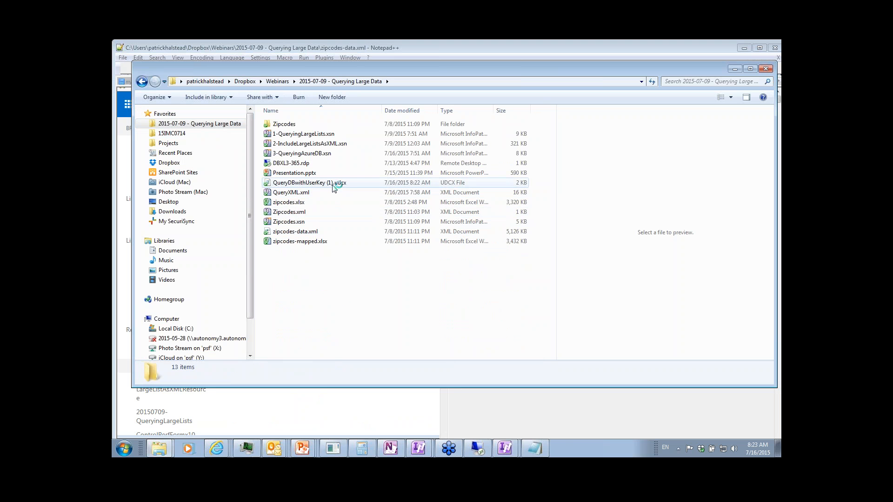
pyautogui.click(367, 48)
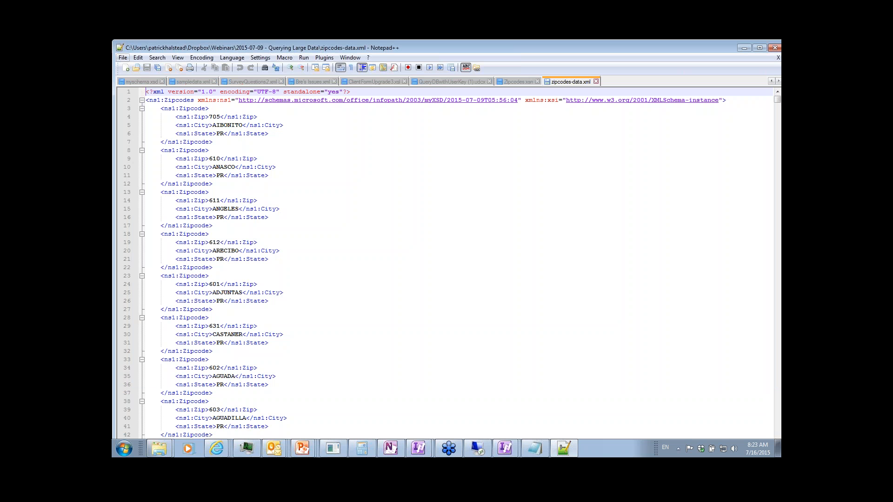
pyautogui.click(233, 116)
pyautogui.doubleClick(120, 50)
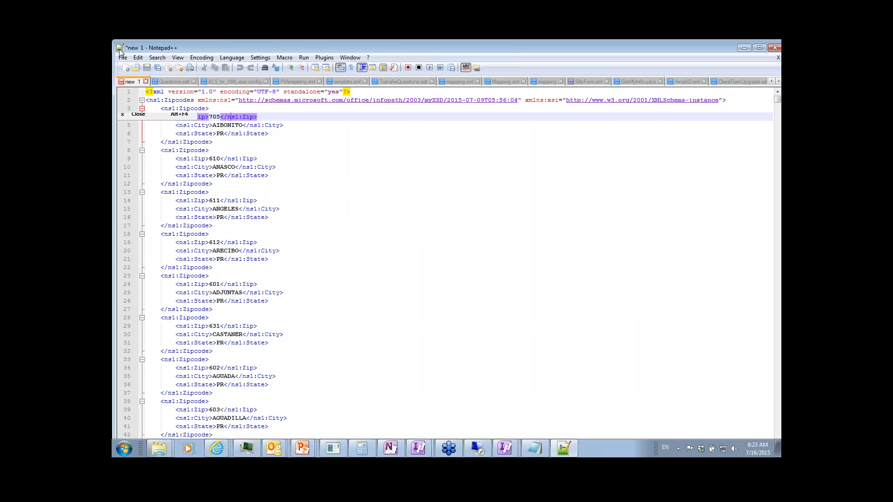
# Open QueryDBwithUserKey (1).udcx in Notepad++ and highlight the commented-out udc:Authentication line
pyautogui.rightClick(305, 183)
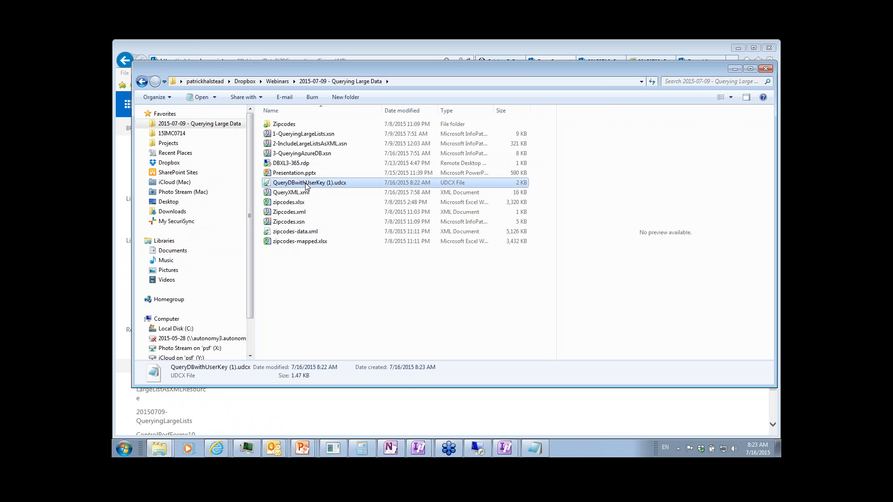
pyautogui.click(346, 210)
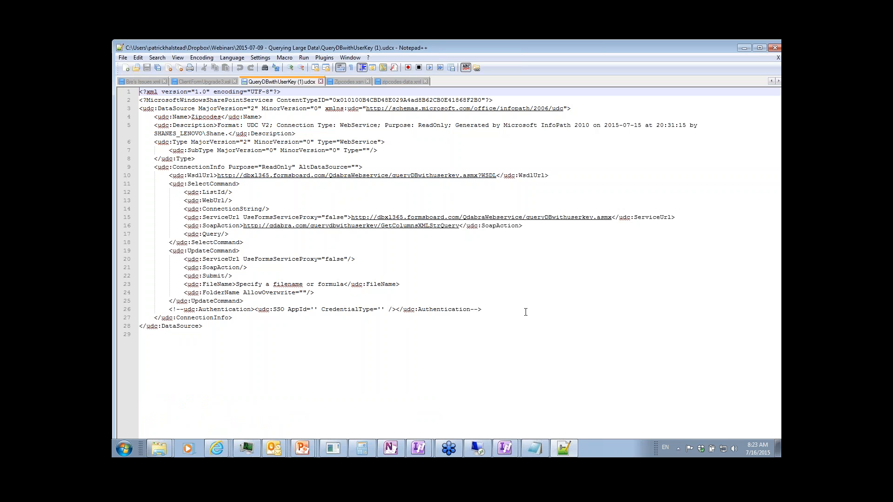
pyautogui.moveTo(526, 312); pyautogui.dragTo(119, 310)
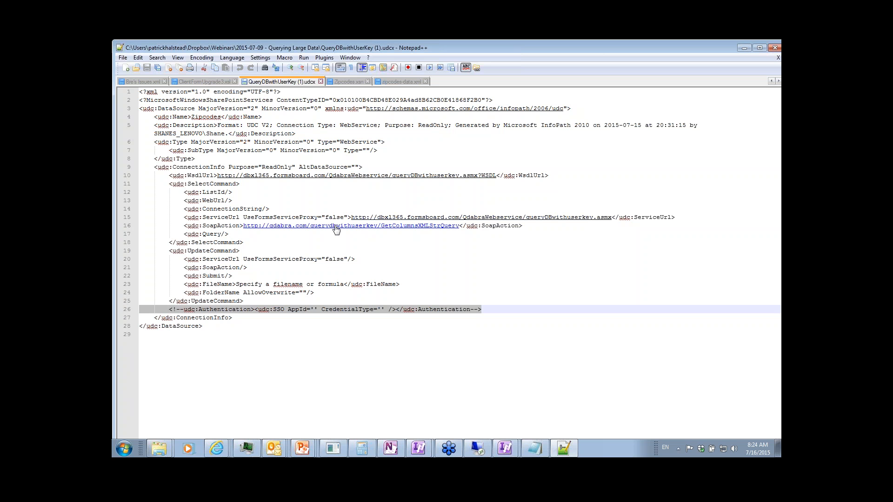
# Switch to the 3-QueryingAzureDB design in InfoPath, preview the form, and close the preview
pyautogui.hotkey('alt', 'Tab')
pyautogui.hotkey('alt', 'Tab')
pyautogui.hotkey('alt', 'Tab')
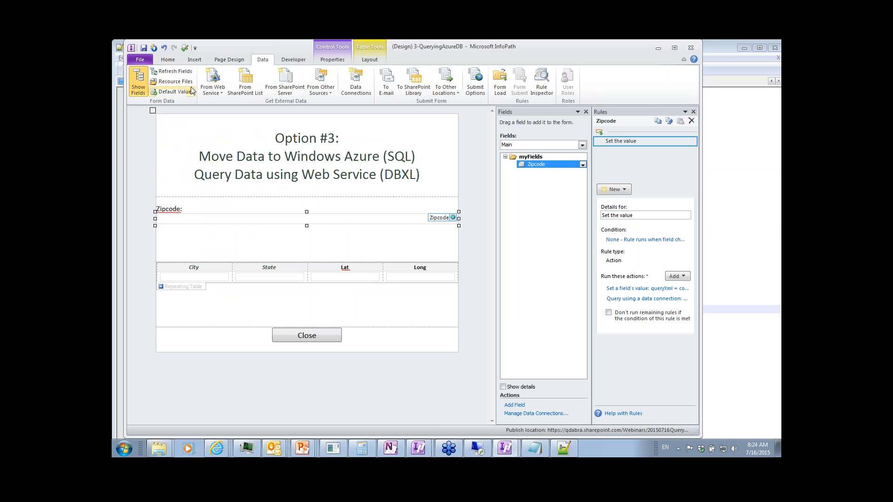
pyautogui.click(187, 50)
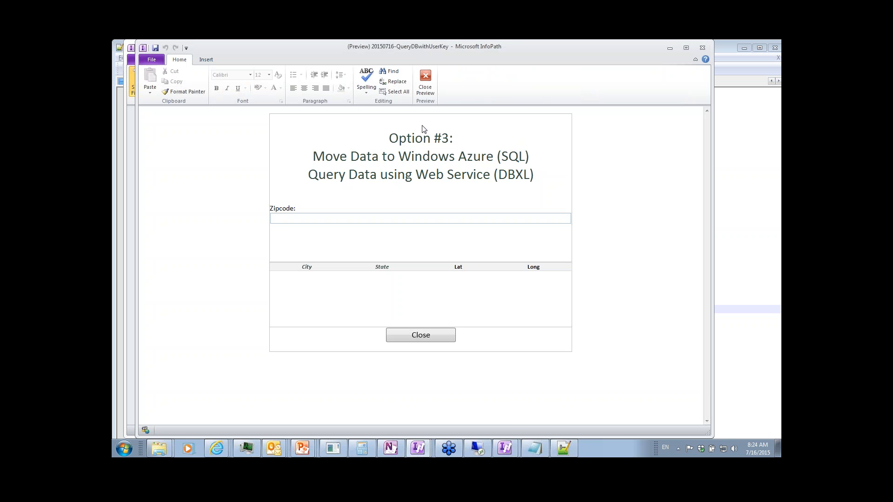
pyautogui.click(425, 78)
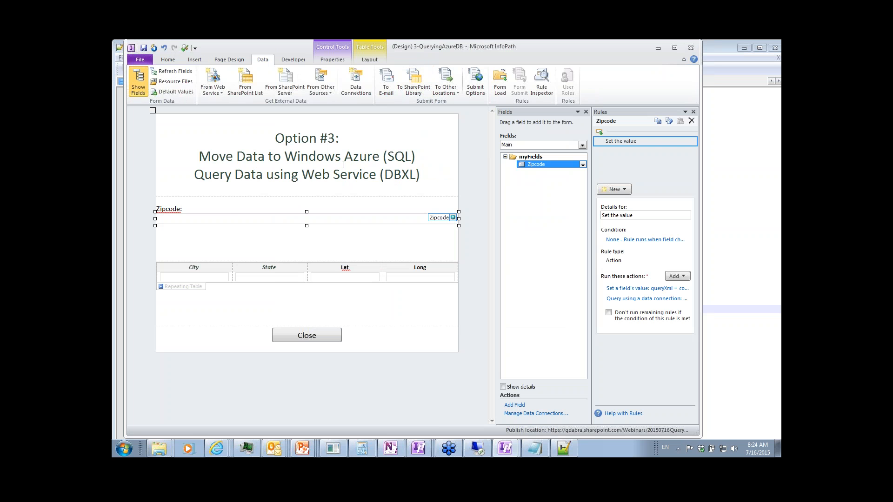
# Switch to Internet Explorer and start a new form from the 20150716-QueryDBwithUserKey library
pyautogui.hotkey('alt', 'Tab')
pyautogui.hotkey('alt', 'Tab')
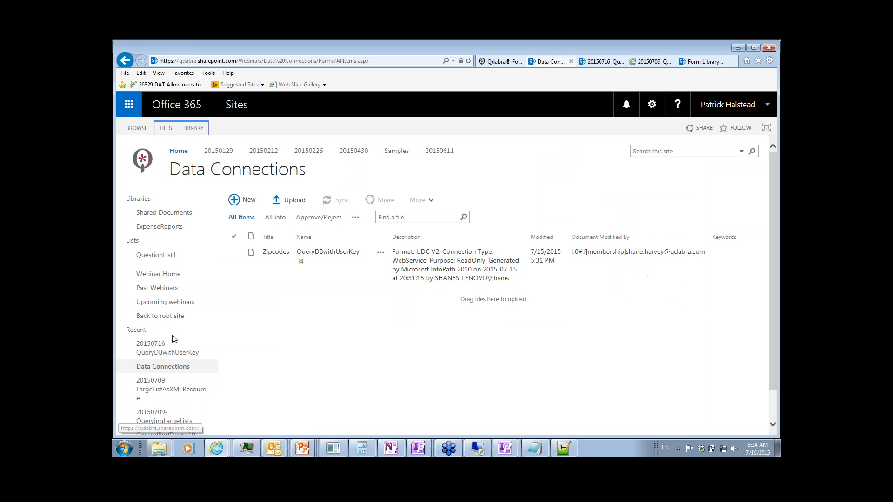
pyautogui.click(158, 350)
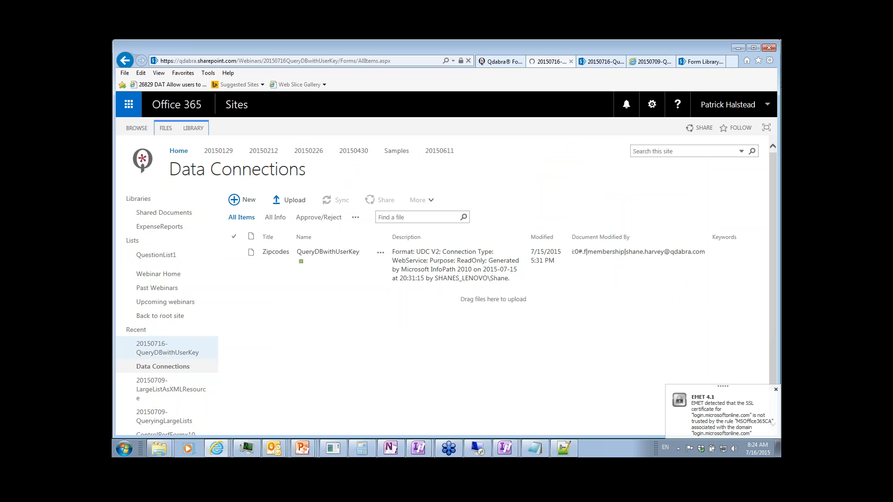
pyautogui.click(236, 200)
pyautogui.click(321, 182)
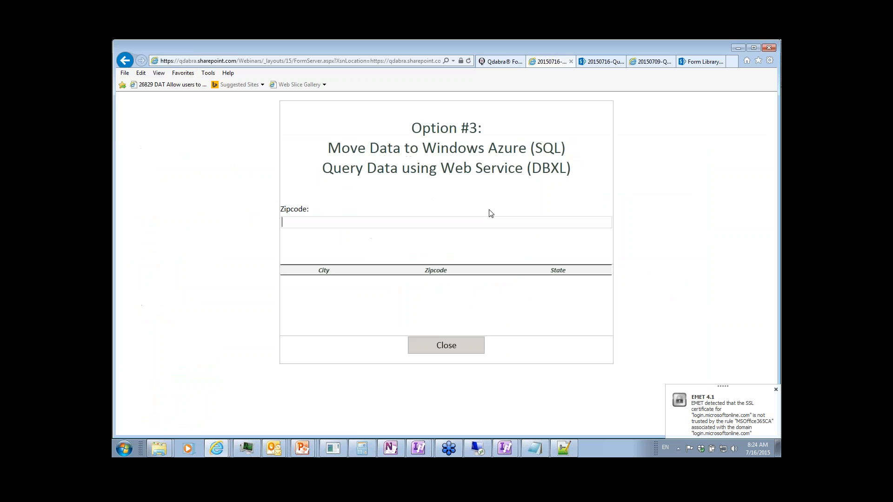
# Query the Azure data through the browser form for zip codes 98033, 10014 and 32605 in turn
pyautogui.write('98033')
pyautogui.press('Tab')
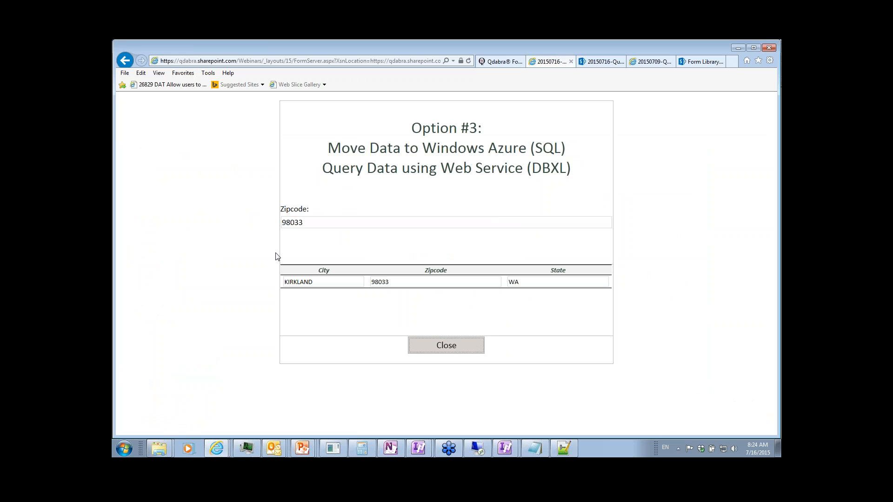
pyautogui.doubleClick(365, 221)
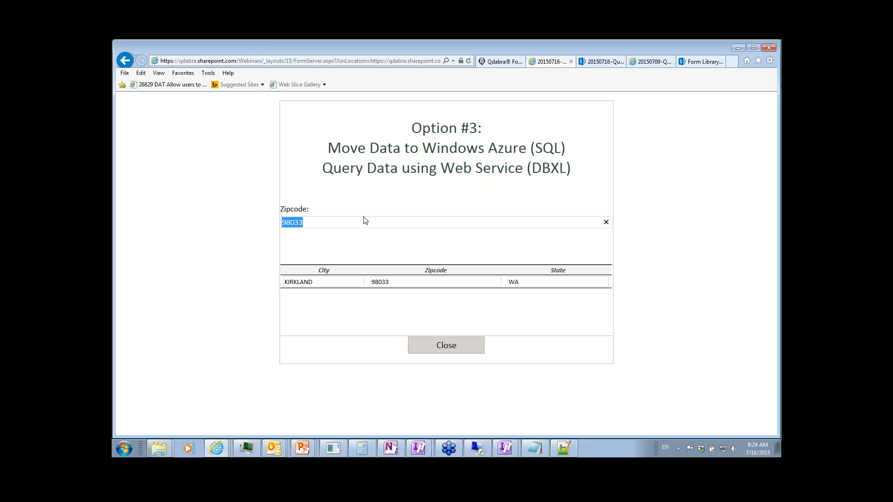
pyautogui.write('10014')
pyautogui.press('Return')
pyautogui.hotkey('ctrl', 'a')
pyautogui.write('32605')
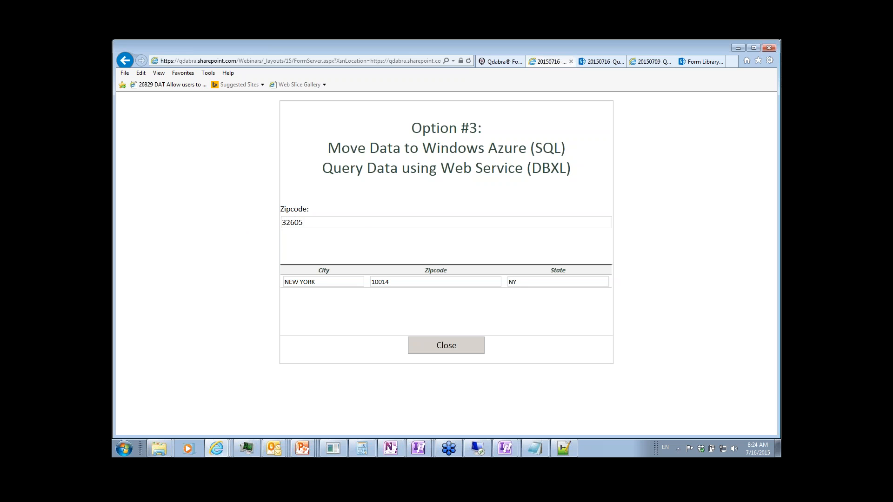
pyautogui.press('Return')
# Switch to the DBXL3-365 remote desktop, minimize IIS Manager and view the zip code query in SQL Server Management Studio
pyautogui.hotkey('alt', 'Tab')
pyautogui.hotkey('alt', 'Tab')
pyautogui.hotkey('alt', 'Tab')
pyautogui.hotkey('alt', 'Tab')
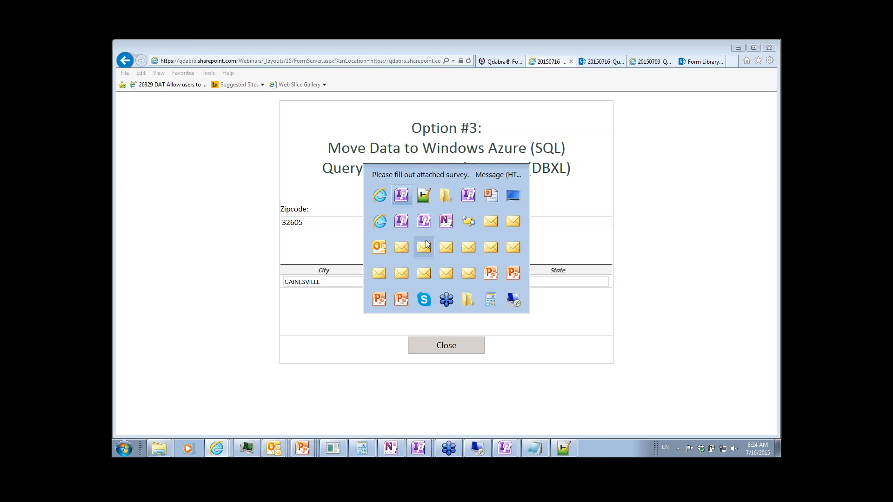
pyautogui.hotkey('alt', 'shift', 'Tab')
pyautogui.hotkey('alt', 'shift', 'Tab')
pyautogui.hotkey('alt', 'shift', 'Tab')
pyautogui.hotkey('alt', 'shift', 'Tab')
pyautogui.hotkey('alt', 'shift', 'Tab')
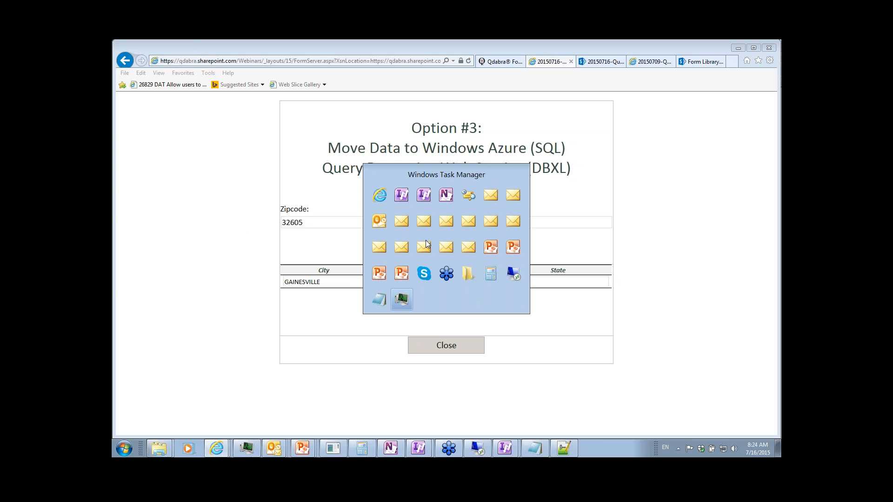
pyautogui.hotkey('alt', 'shift', 'Tab')
pyautogui.hotkey('alt', 'shift', 'Tab')
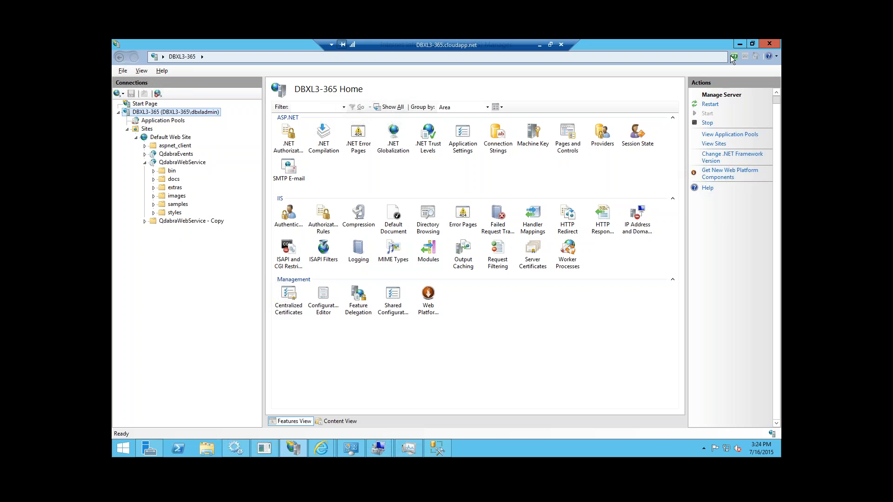
pyautogui.click(740, 44)
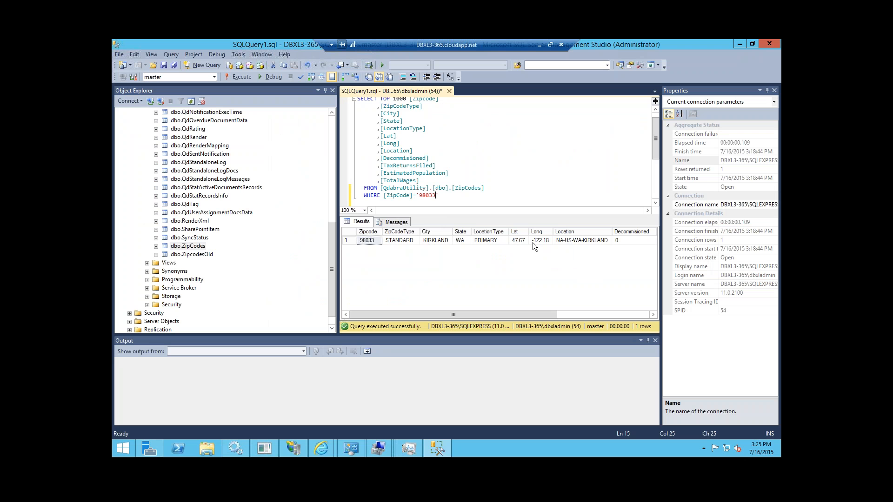
pyautogui.hotkey('alt', 'Tab')
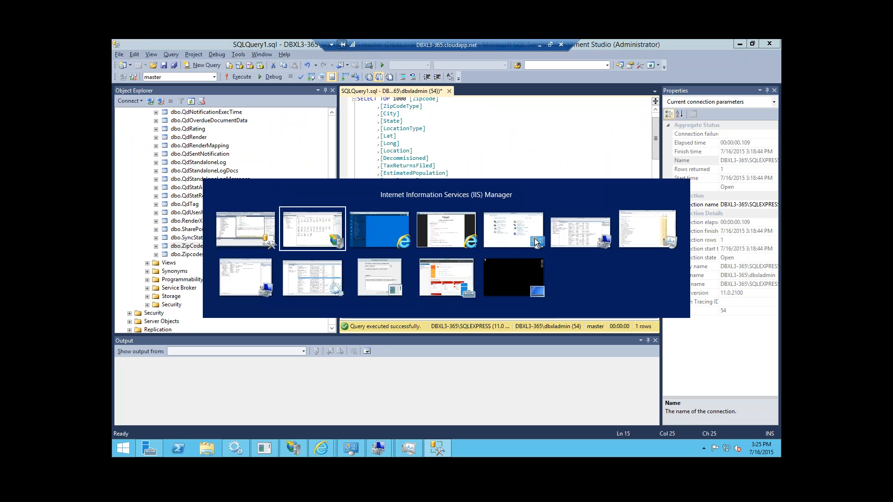
pyautogui.hotkey('alt', 'Tab')
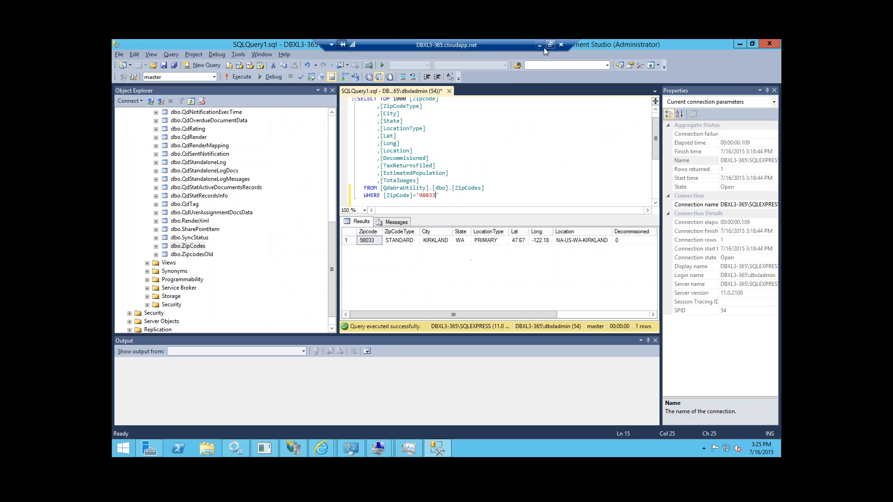
# Close the browser form, switch to the 3-QueryingAzureDB design in InfoPath and republish the template
pyautogui.click(540, 45)
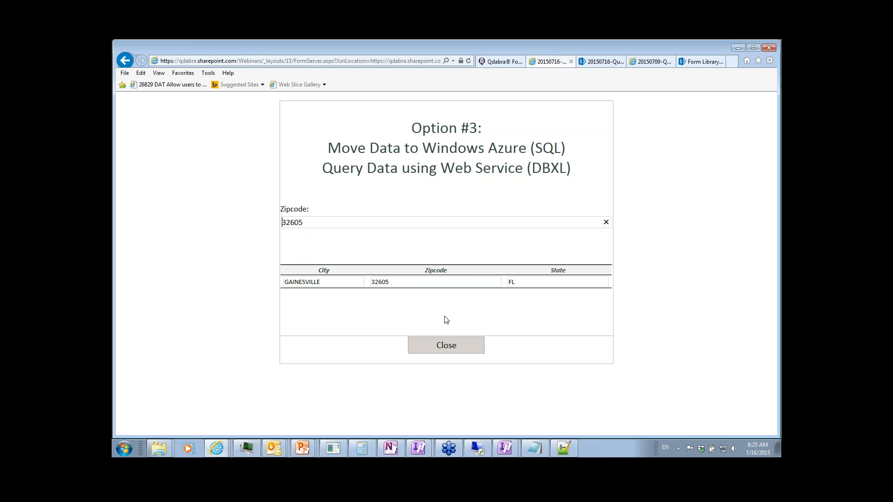
pyautogui.click(447, 345)
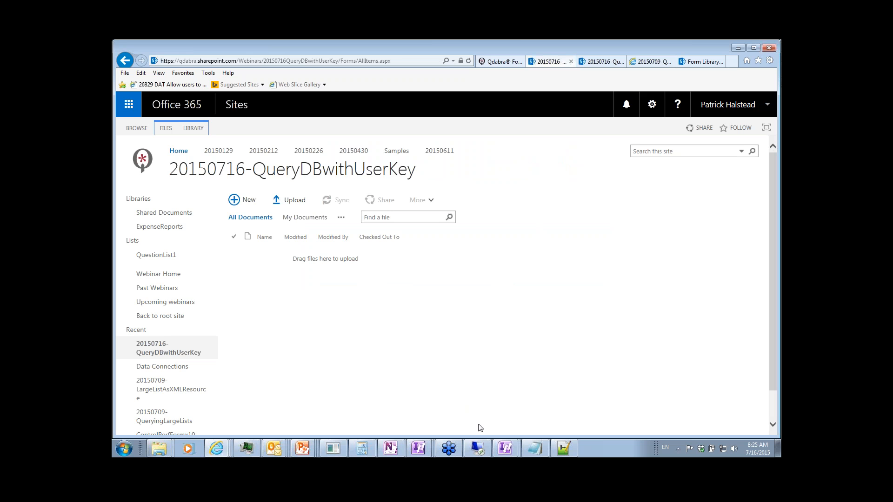
pyautogui.click(505, 448)
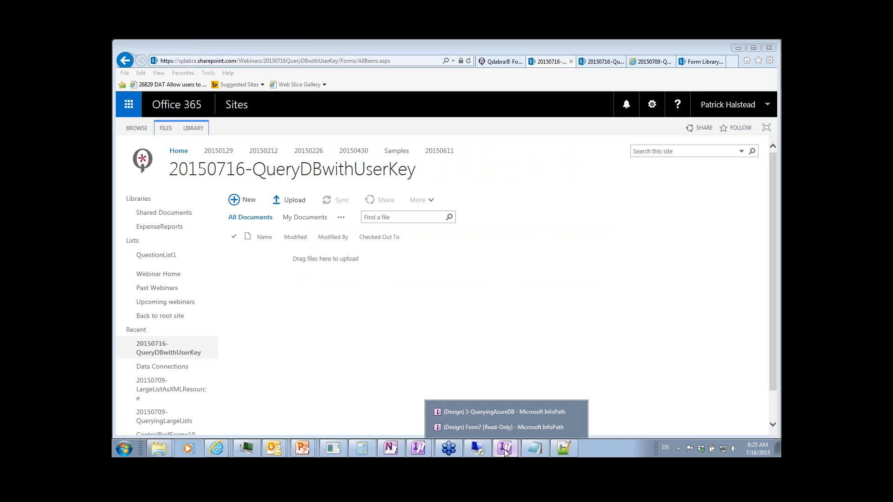
pyautogui.click(502, 414)
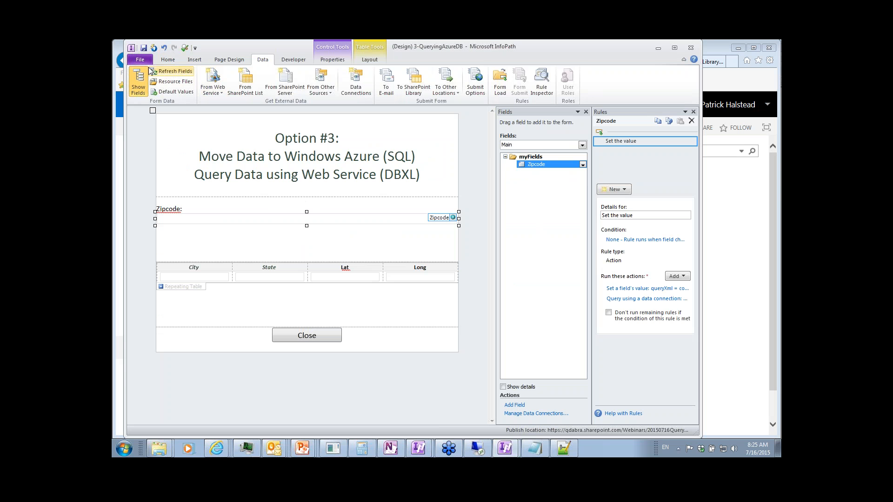
pyautogui.click(154, 48)
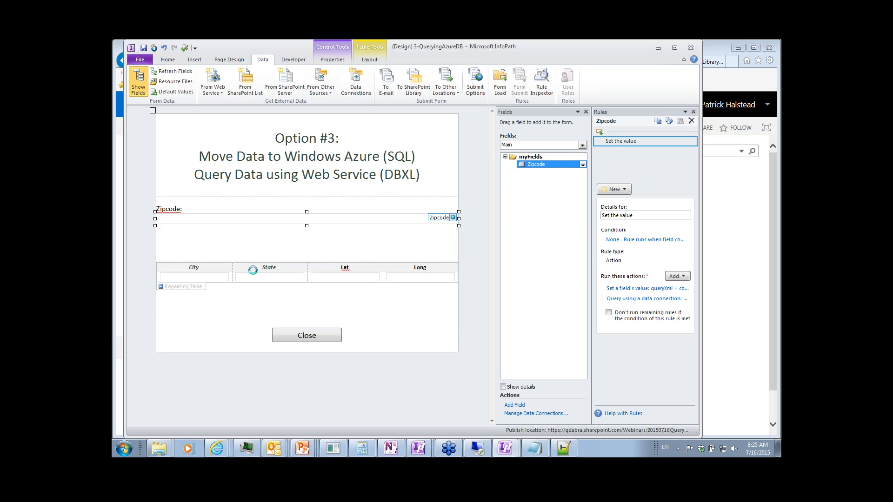
# Switch back to SQL Server Management Studio on the remote desktop and open the dbo.ZipCodes table for editing its top 200 rows
pyautogui.click(476, 447)
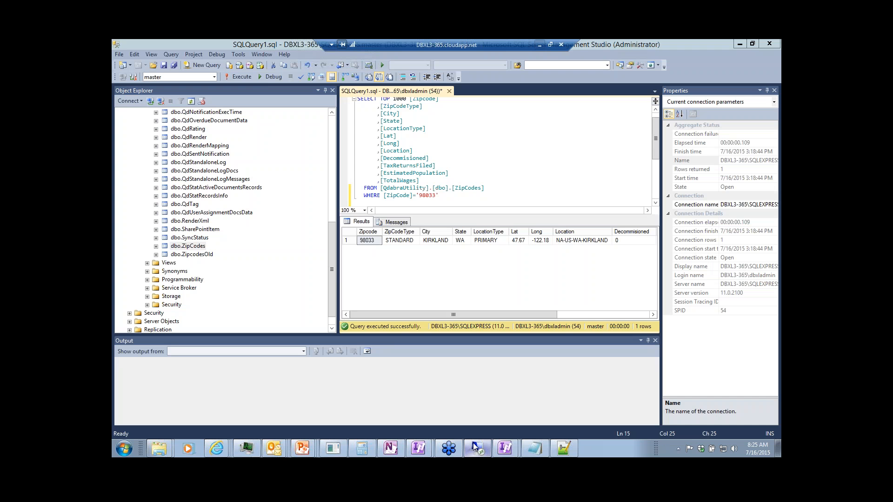
pyautogui.click(445, 242)
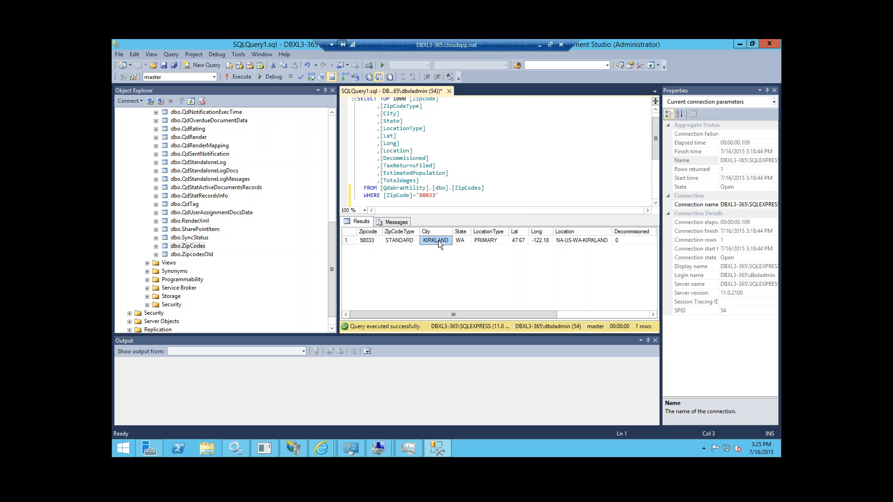
pyautogui.rightClick(435, 241)
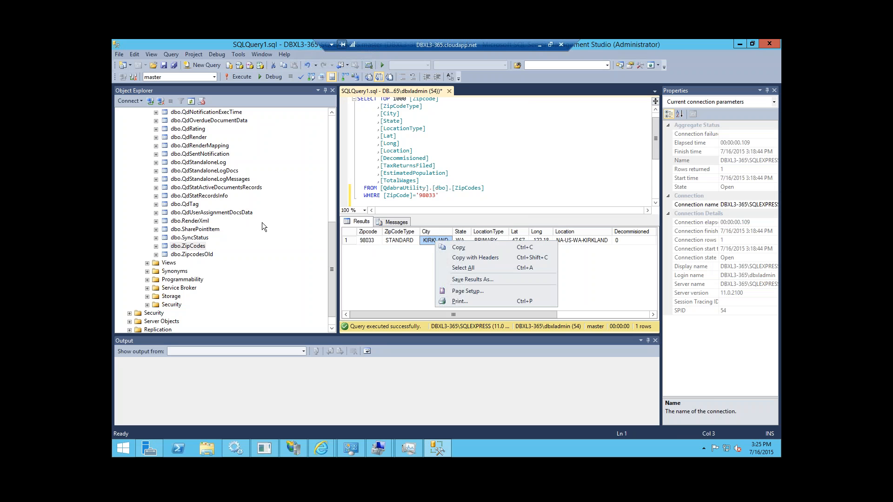
pyautogui.click(290, 203)
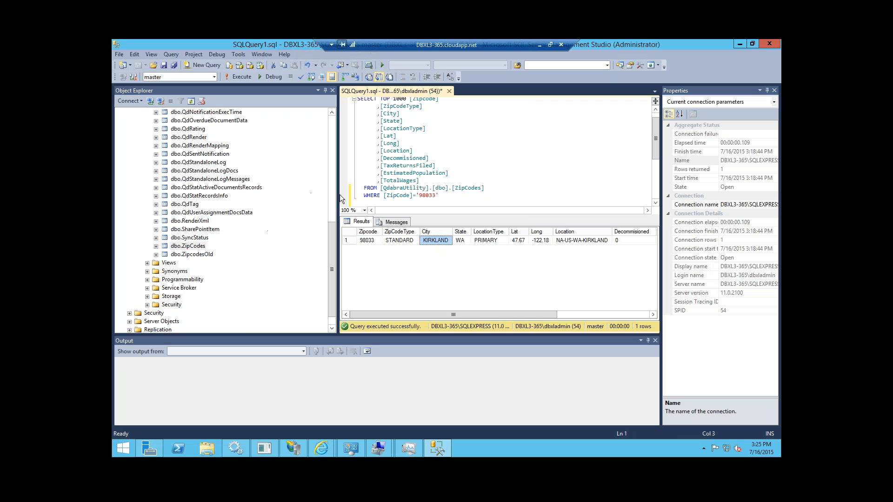
pyautogui.click(332, 164)
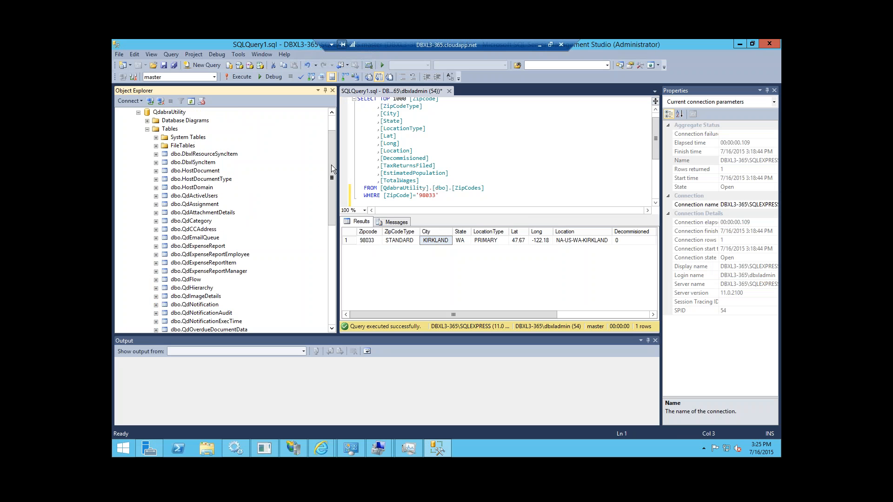
pyautogui.click(331, 318)
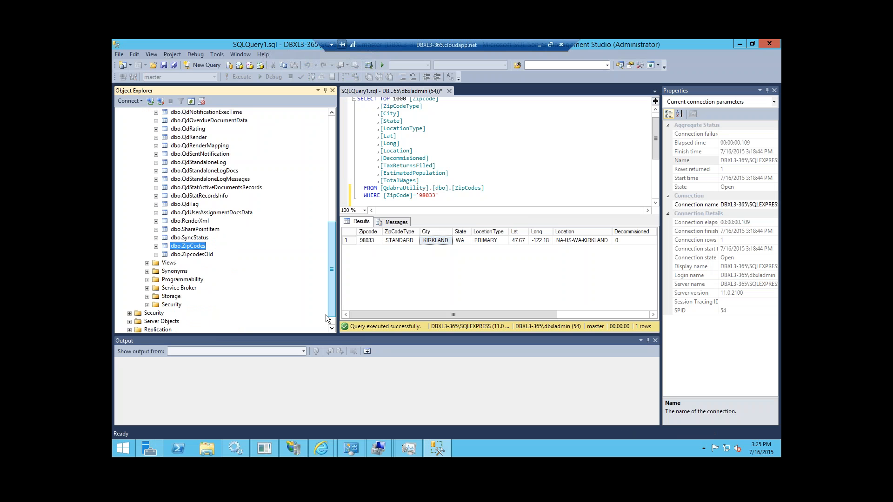
pyautogui.rightClick(189, 248)
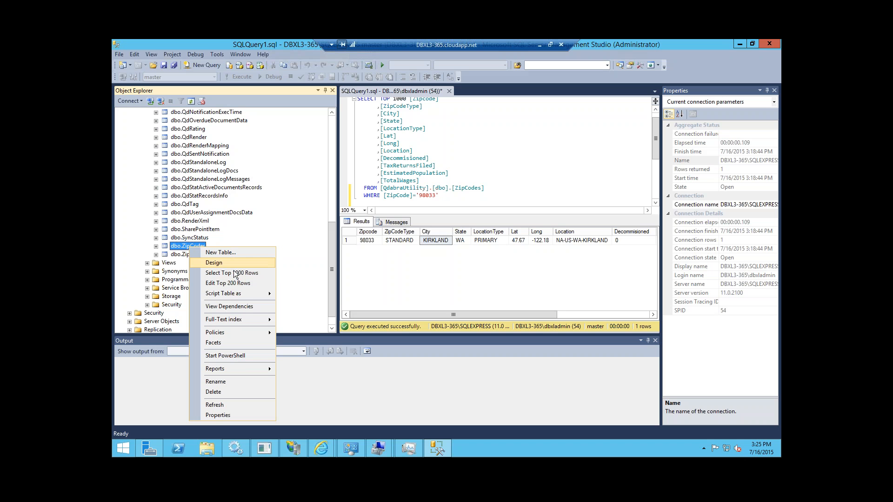
pyautogui.click(233, 282)
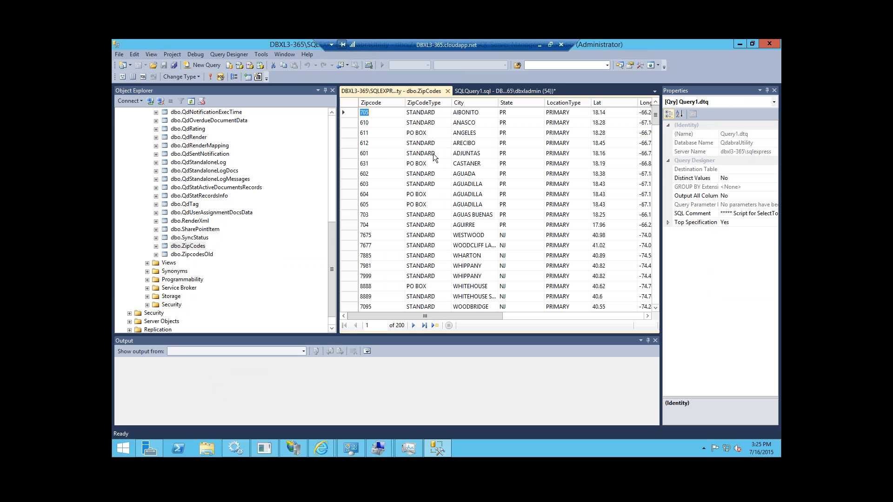
# Try to change the city of the 10200 row to PLUTO in dbo.ZipCodes and rerun the query
pyautogui.scroll(-4, 410, 223)
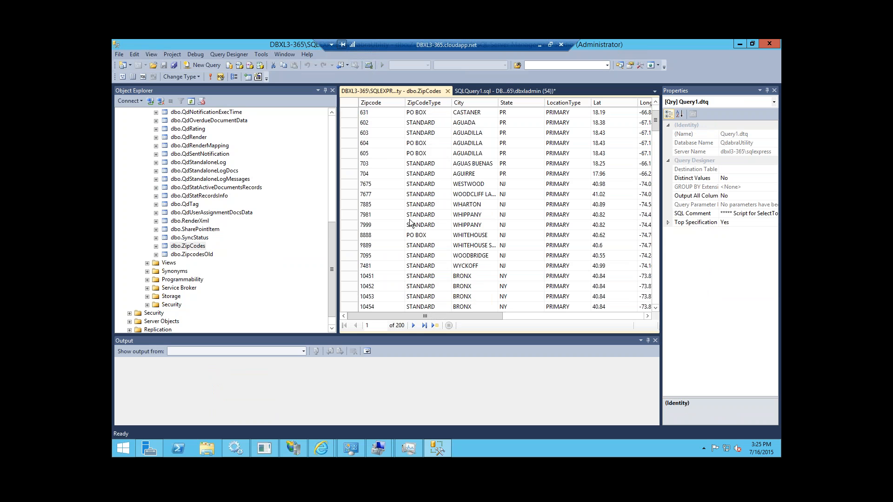
pyautogui.scroll(-10, 410, 223)
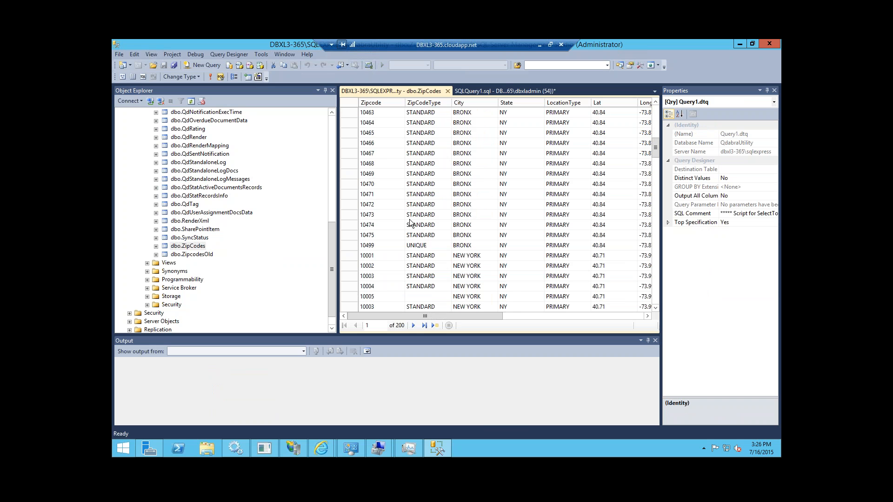
pyautogui.scroll(-10, 410, 223)
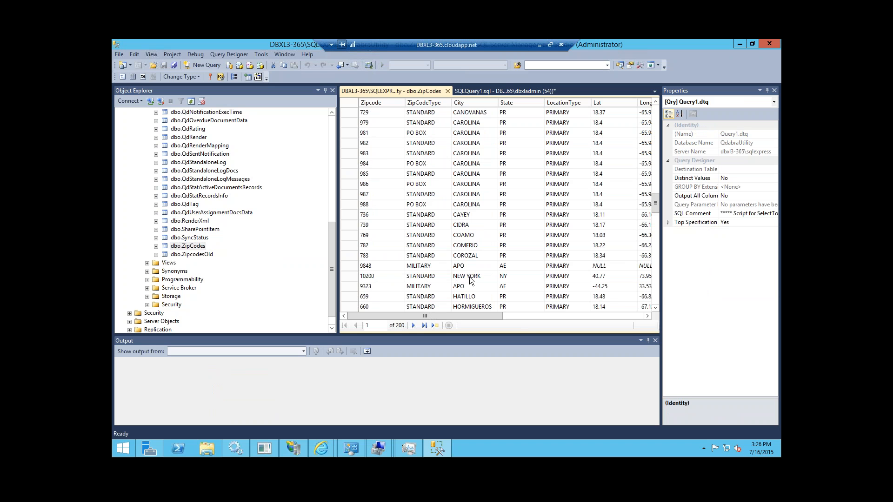
pyautogui.click(483, 279)
pyautogui.write('PO')
pyautogui.write('LUTO')
pyautogui.press('Tab')
pyautogui.click(210, 79)
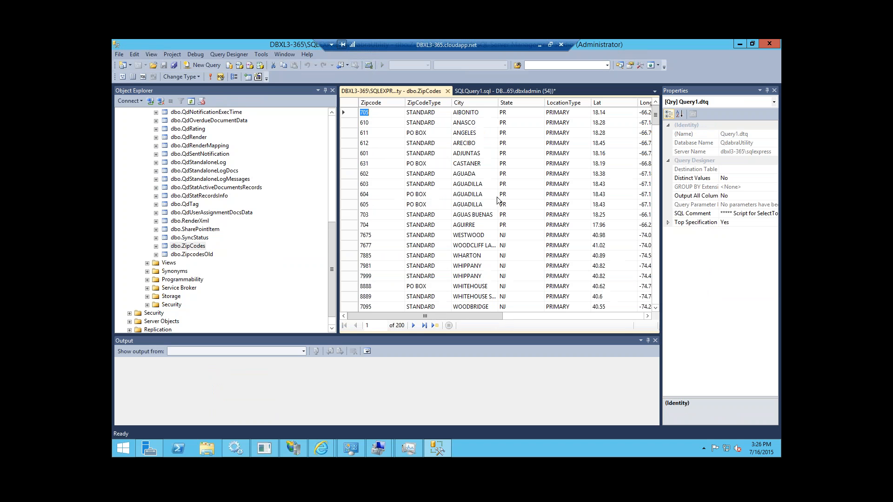
# Return to InfoPath, open the published form in the browser and query zip code 10200
pyautogui.click(537, 46)
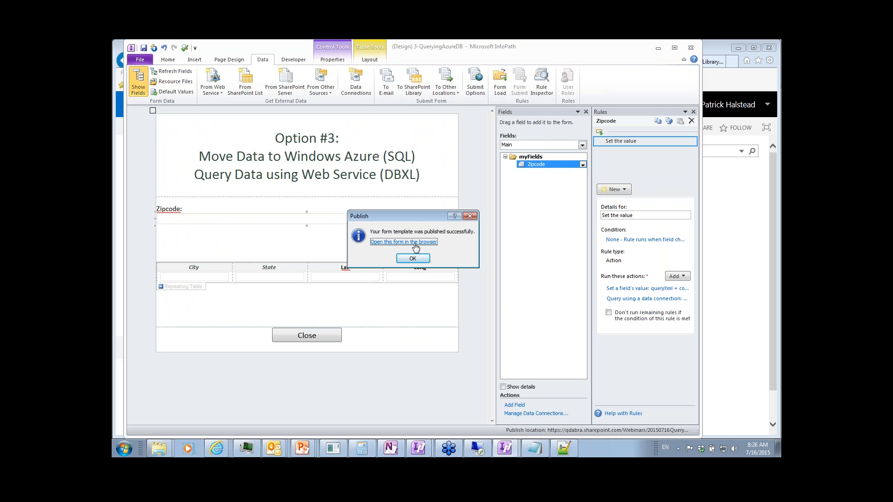
pyautogui.click(416, 242)
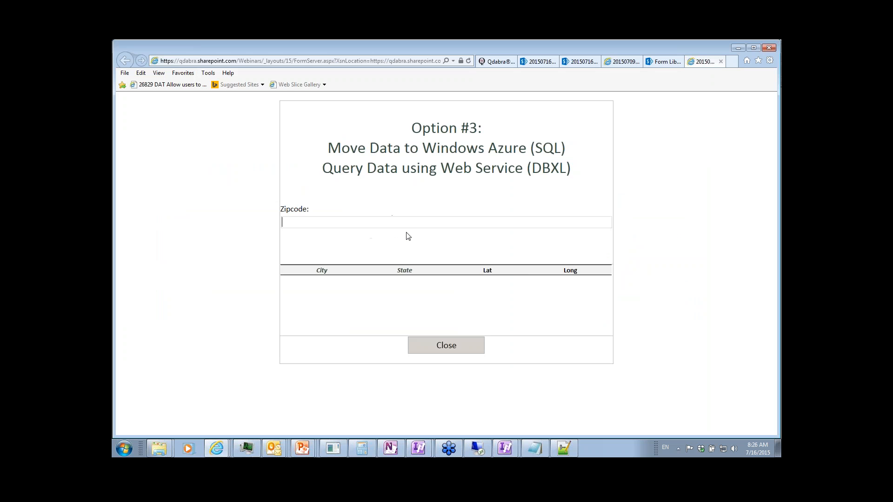
pyautogui.write('10200')
pyautogui.press('Tab')
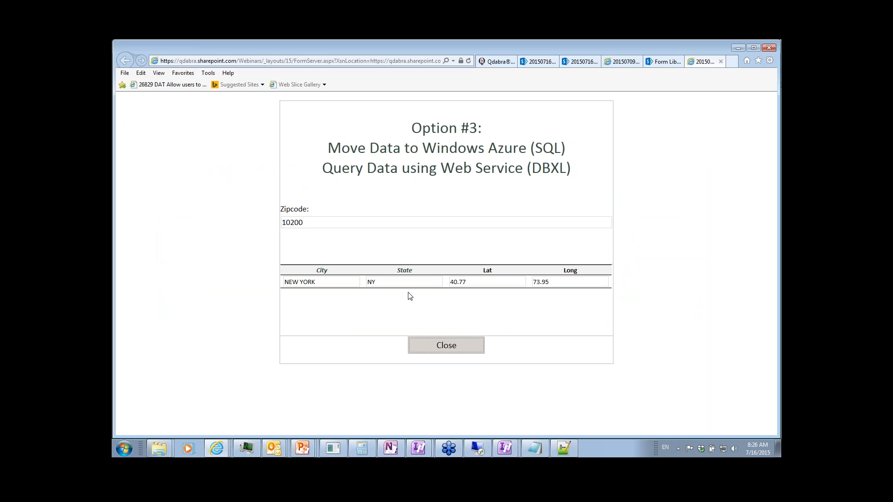
# Replace the form's zip code with 98033 to query that location's city, state, latitude and longitude
pyautogui.click(352, 222)
pyautogui.press('BackSpace')
pyautogui.press('BackSpace')
pyautogui.press('BackSpace')
pyautogui.press('BackSpace')
pyautogui.press('BackSpace')
pyautogui.write('98033')
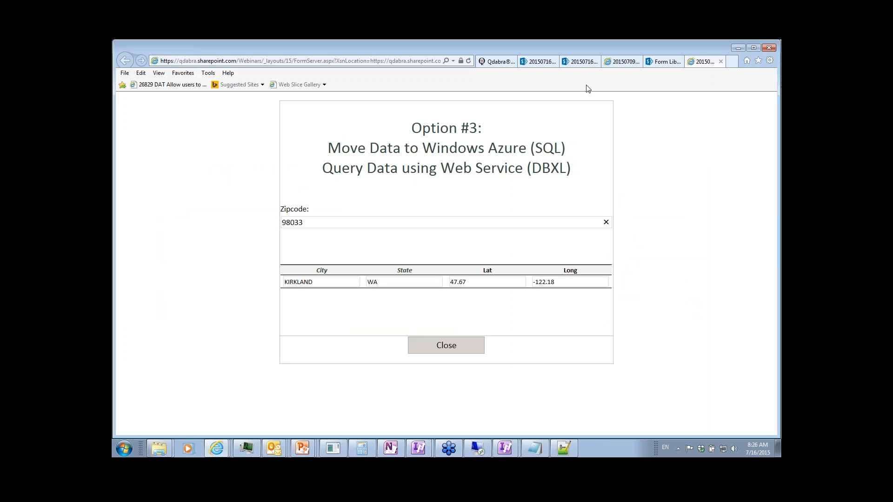
# Switch back to the remote dbo.ZipCodes table, retry setting the 10200 row's city to PLUTO, rerun the query and check the row
pyautogui.click(479, 449)
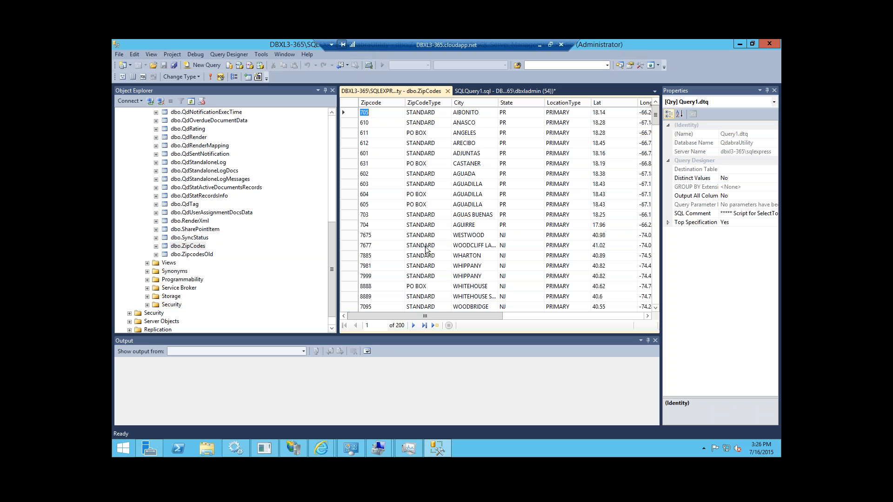
pyautogui.scroll(-20, 413, 205)
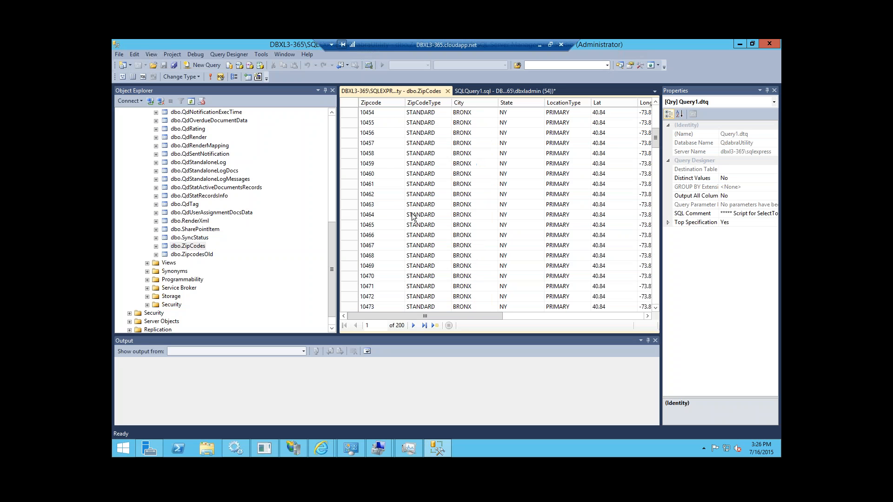
pyautogui.scroll(1, 413, 216)
pyautogui.scroll(-5, 412, 216)
pyautogui.scroll(-15, 413, 216)
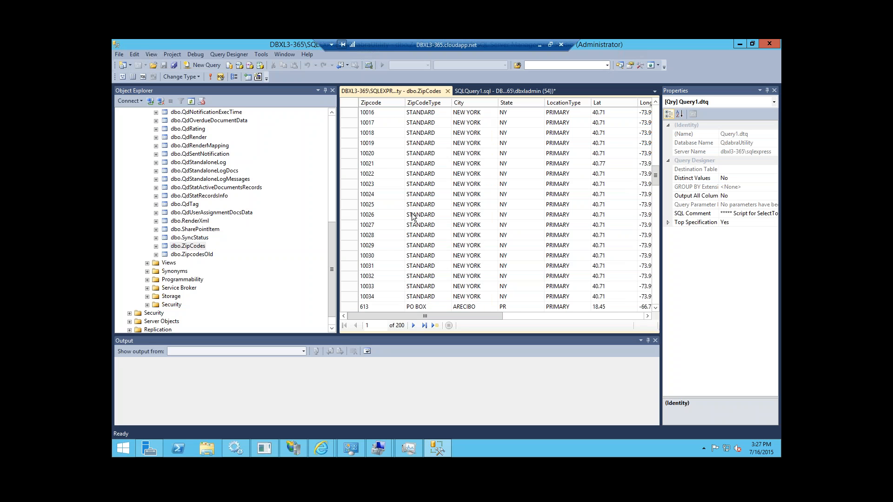
pyautogui.scroll(-5, 413, 216)
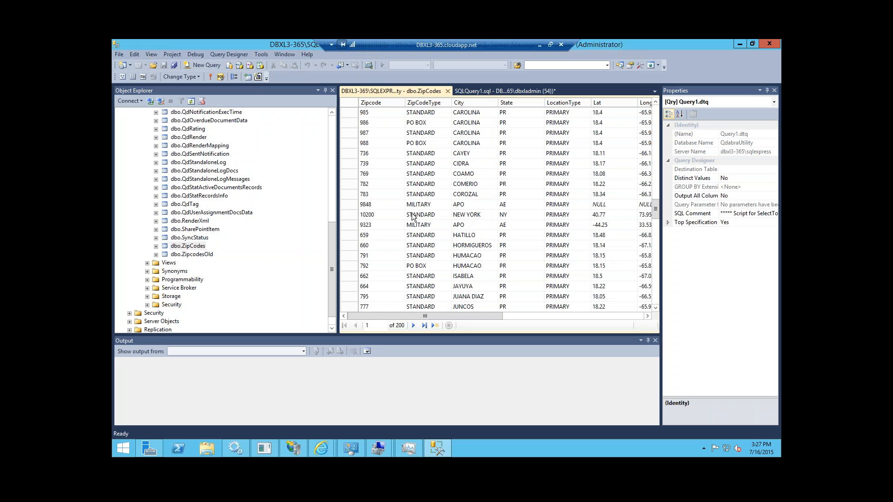
pyautogui.click(471, 215)
pyautogui.write('PLUTO')
pyautogui.press('Tab')
pyautogui.moveTo(493, 216)
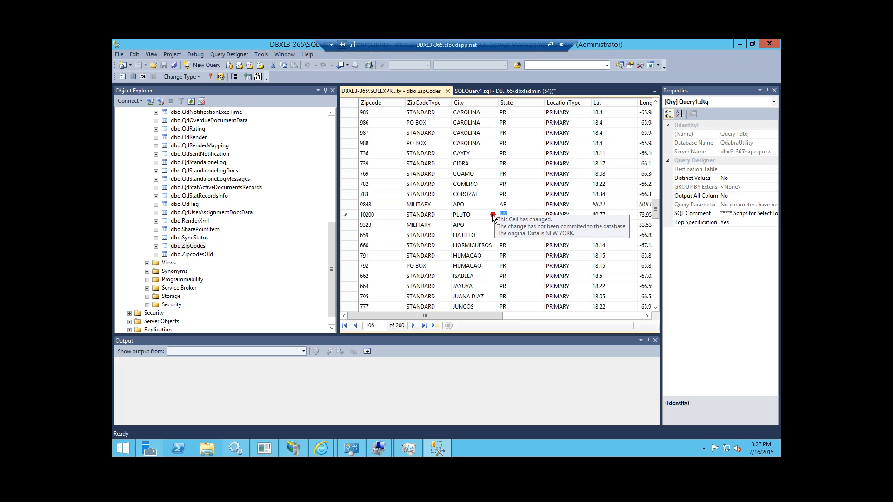
pyautogui.click(209, 78)
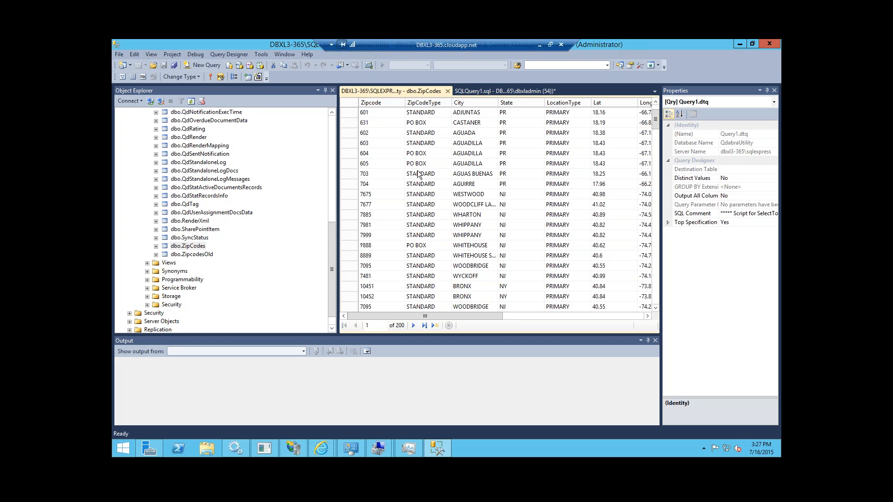
pyautogui.scroll(-20, 419, 174)
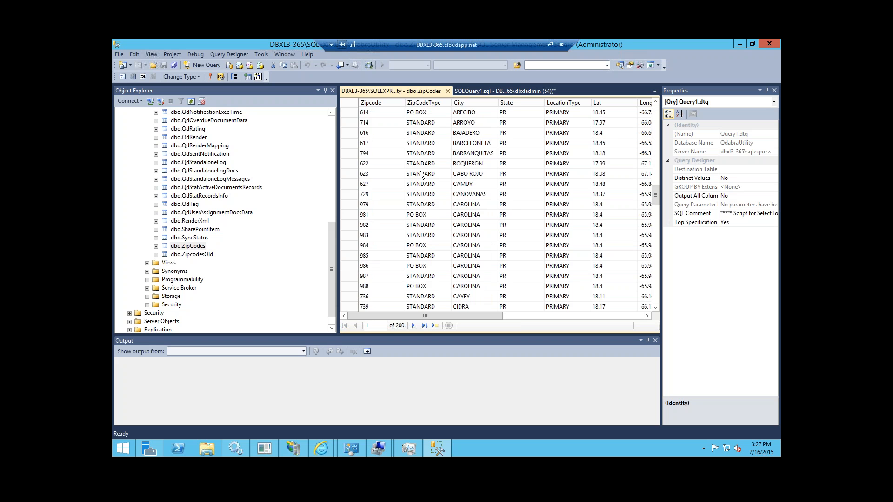
pyautogui.scroll(-15, 420, 174)
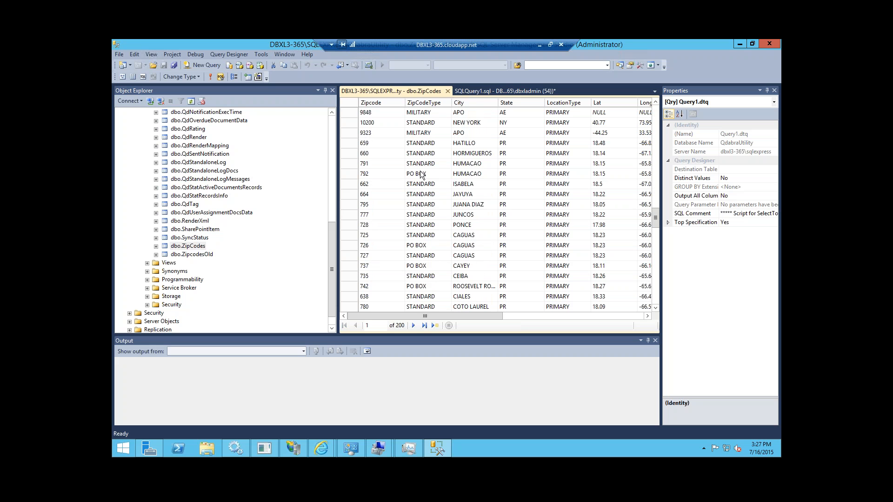
# Try to clear the Zipcode value of the 10200 row in dbo.ZipCodes and rerun the query
pyautogui.click(467, 123)
pyautogui.rightClick(364, 123)
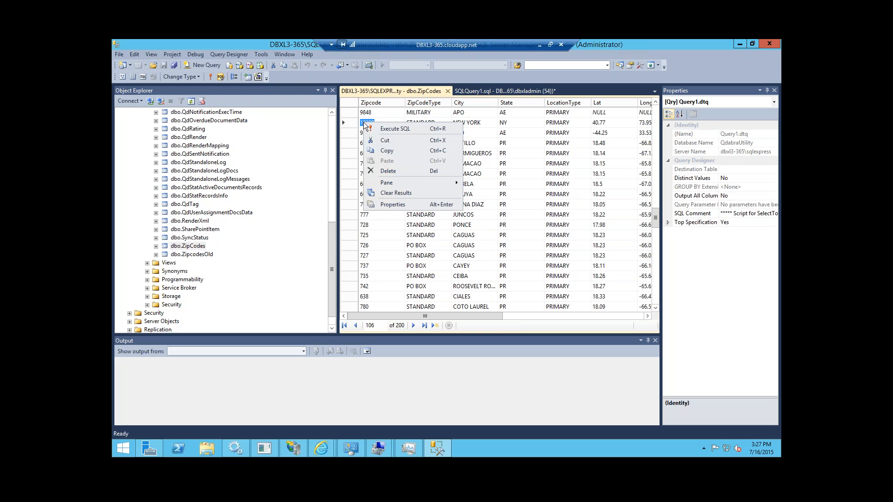
pyautogui.click(392, 169)
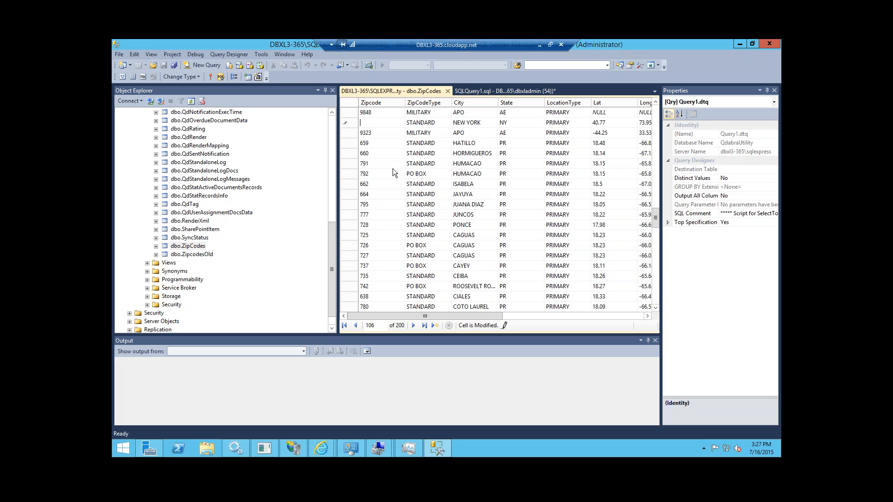
pyautogui.click(210, 78)
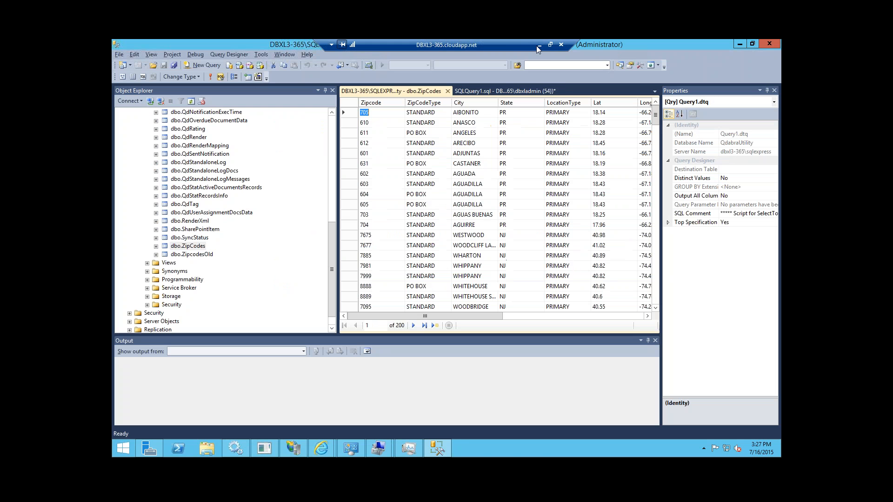
# Return to the published browser form, query zip code 10200, and briefly check the remote dbo.ZipCodes table before coming back
pyautogui.click(539, 44)
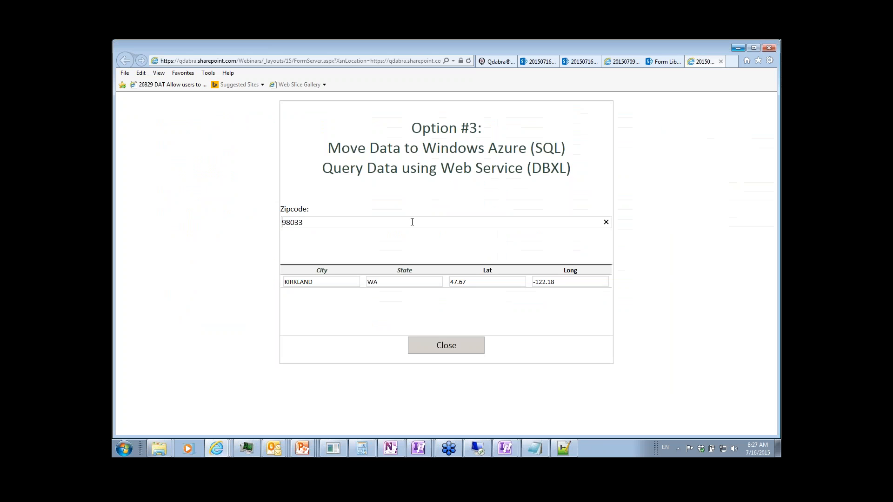
pyautogui.moveTo(412, 222); pyautogui.dragTo(268, 222)
pyautogui.write('10200')
pyautogui.click(477, 449)
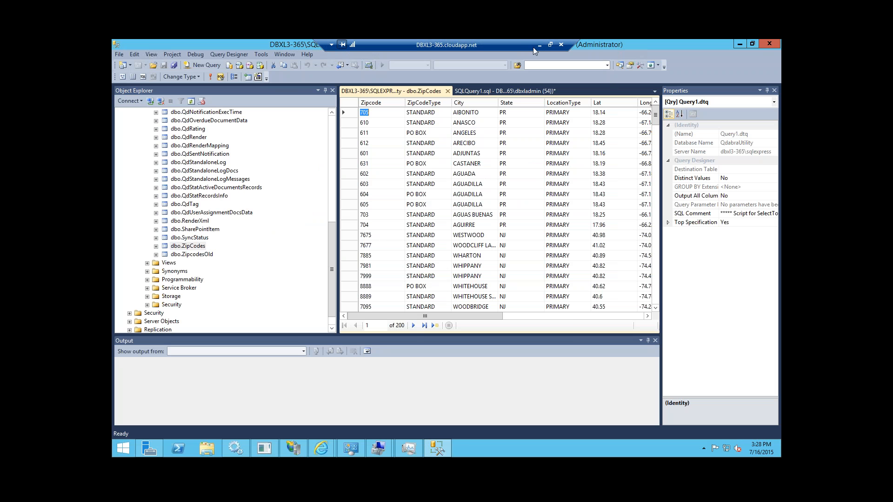
pyautogui.click(540, 45)
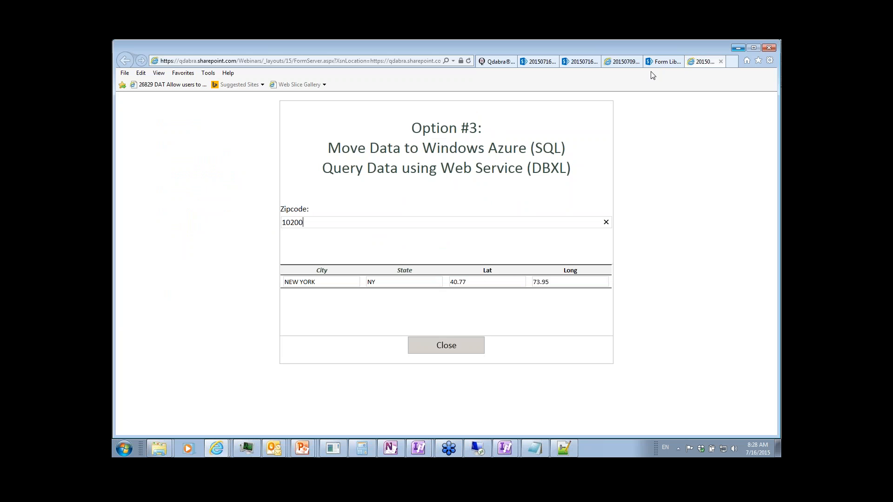
# Switch from the browser form to the 3-QueryingAzureDB form template in InfoPath Designer
pyautogui.hotkey('alt', 'Tab')
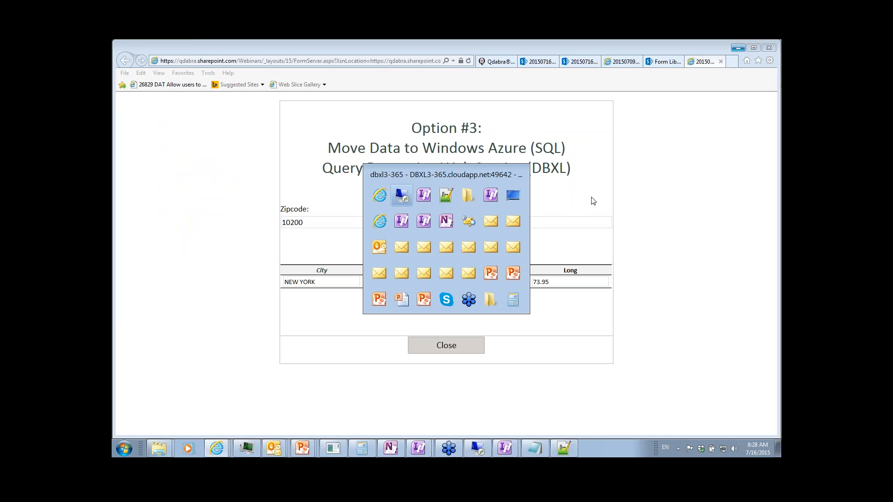
pyautogui.hotkey('alt', 'Tab')
pyautogui.hotkey('alt', 'Tab')
pyautogui.hotkey('alt', 'Tab')
pyautogui.hotkey('alt', 'Tab')
pyautogui.hotkey('alt', 'Tab')
pyautogui.hotkey('alt', 'Tab')
pyautogui.hotkey('alt', 'Tab')
pyautogui.hotkey('alt', 'Tab')
pyautogui.hotkey('alt', 'Tab')
pyautogui.hotkey('alt', 'Tab')
pyautogui.hotkey('alt', 'Tab')
pyautogui.hotkey('alt', 'Tab')
pyautogui.hotkey('alt', 'Tab')
pyautogui.hotkey('alt', 'Tab')
pyautogui.hotkey('alt', 'Tab')
pyautogui.hotkey('alt', 'Tab')
pyautogui.hotkey('alt', 'Tab')
pyautogui.hotkey('alt', 'Tab')
pyautogui.hotkey('alt', 'Tab')
pyautogui.hotkey('alt', 'Tab')
pyautogui.hotkey('alt', 'Tab')
pyautogui.hotkey('alt', 'Tab')
pyautogui.hotkey('alt', 'Tab')
pyautogui.hotkey('alt', 'Tab')
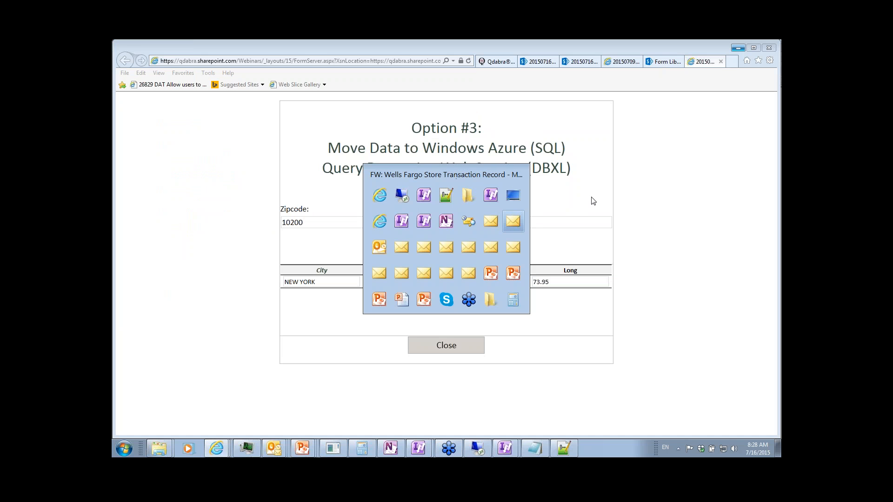
pyautogui.hotkey('alt', 'Tab')
pyautogui.hotkey('alt', 'Tab')
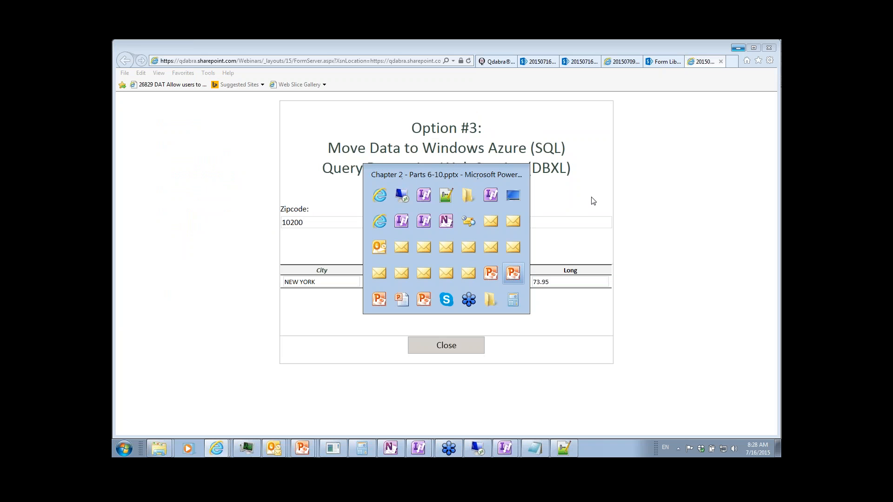
pyautogui.hotkey('alt', 'shift', 'Tab')
pyautogui.hotkey('alt', 'Tab')
pyautogui.hotkey('alt', 'Tab')
pyautogui.hotkey('alt', 'shift', 'Tab')
pyautogui.hotkey('alt', 'shift', 'Tab')
pyautogui.hotkey('alt', 'shift', 'Tab')
pyautogui.hotkey('alt', 'shift', 'Tab')
pyautogui.hotkey('alt', 'shift', 'Tab')
pyautogui.hotkey('alt', 'shift', 'Tab')
pyautogui.hotkey('alt', 'shift', 'Tab')
pyautogui.hotkey('alt', 'shift', 'Tab')
pyautogui.hotkey('alt', 'shift', 'Tab')
pyautogui.hotkey('alt', 'shift', 'Tab')
pyautogui.hotkey('alt', 'shift', 'Tab')
pyautogui.hotkey('alt', 'shift', 'Tab')
pyautogui.hotkey('alt', 'shift', 'Tab')
pyautogui.hotkey('alt', 'shift', 'Tab')
pyautogui.hotkey('alt', 'shift', 'Tab')
pyautogui.hotkey('alt', 'shift', 'Tab')
pyautogui.hotkey('alt', 'shift', 'Tab')
pyautogui.hotkey('alt', 'shift', 'Tab')
pyautogui.hotkey('alt', 'shift', 'Tab')
pyautogui.hotkey('alt', 'shift', 'Tab')
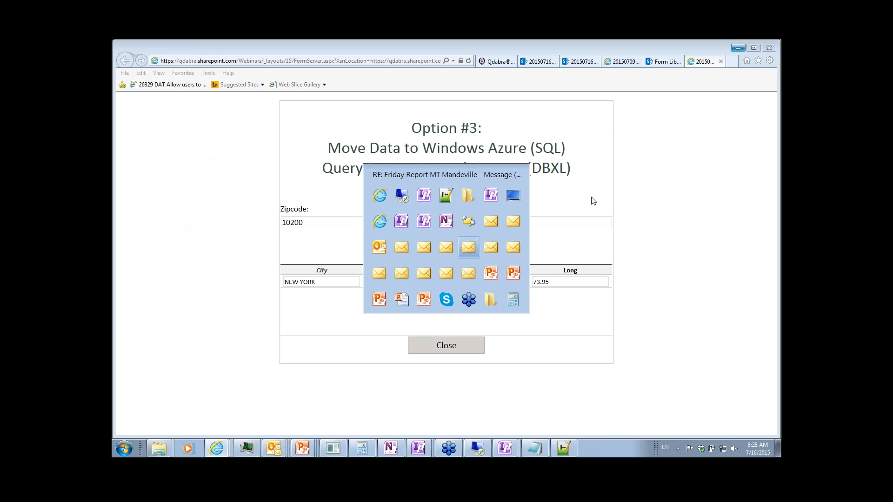
pyautogui.hotkey('alt', 'Tab')
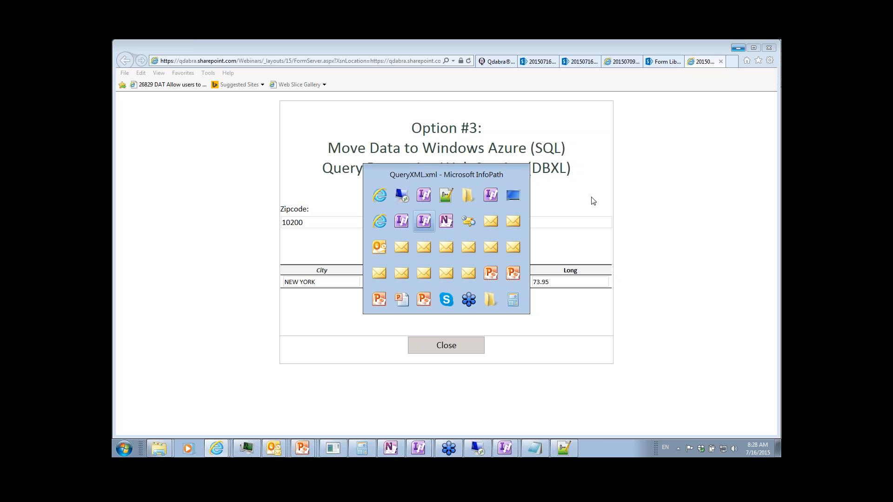
pyautogui.hotkey('alt', 'shift', 'Tab')
pyautogui.hotkey('alt', 'shift', 'Tab')
pyautogui.hotkey('alt', 'shift', 'Tab')
pyautogui.hotkey('alt', 'shift', 'Tab')
pyautogui.hotkey('alt', 'shift', 'Tab')
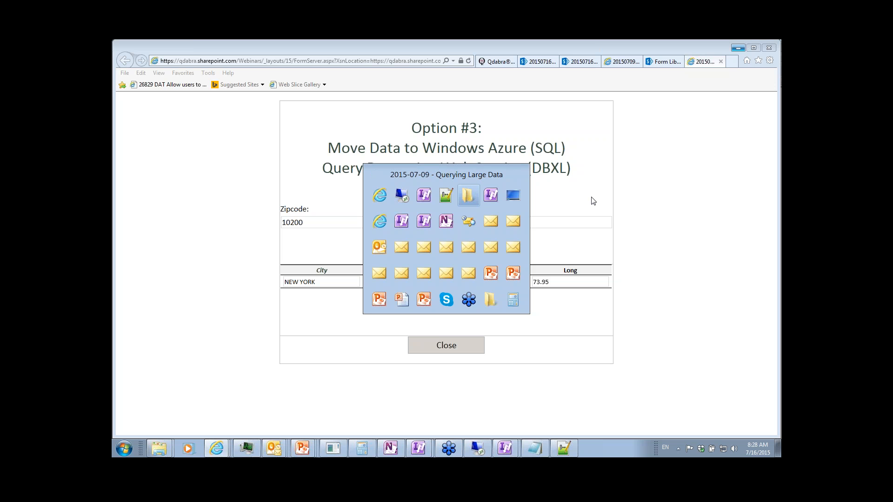
pyautogui.hotkey('alt', 'shift', 'Tab')
pyautogui.hotkey('alt', 'shift', 'Tab')
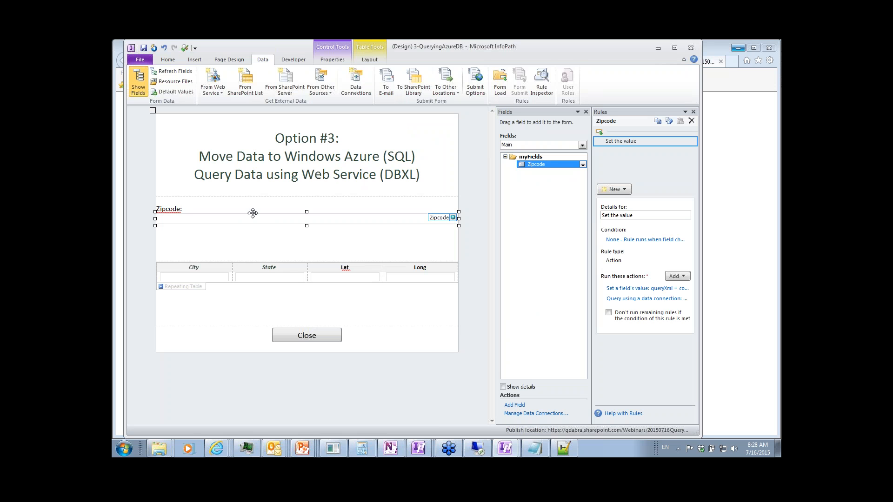
# Open the formula for queryXml in the Zipcode rule and examine its table, return columns and Zipcode field reference
pyautogui.click(661, 289)
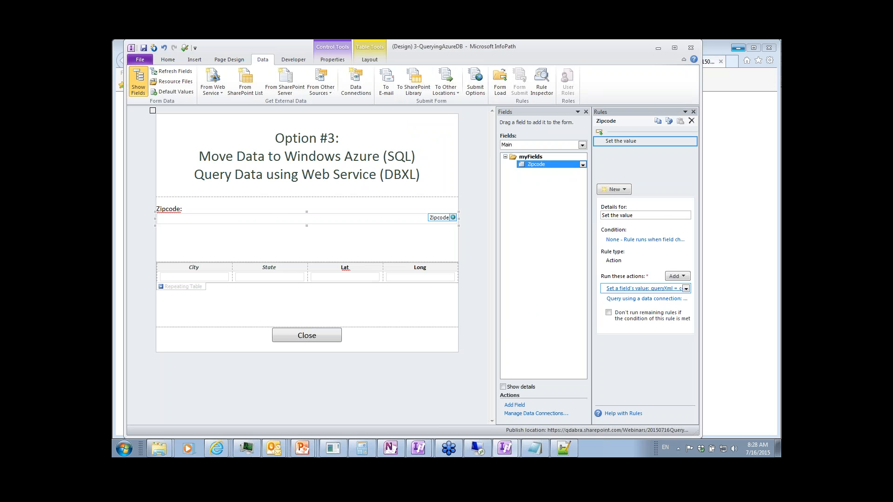
pyautogui.click(515, 249)
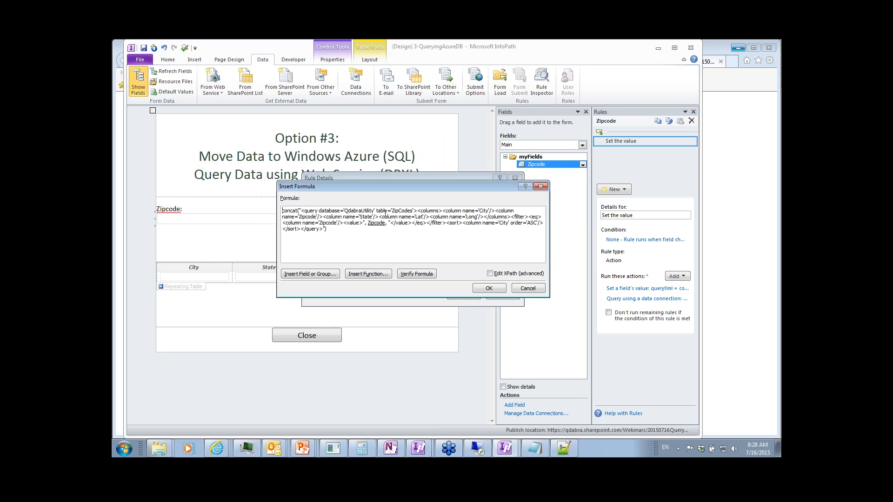
pyautogui.moveTo(344, 208); pyautogui.dragTo(412, 212)
pyautogui.moveTo(418, 211); pyautogui.dragTo(429, 217)
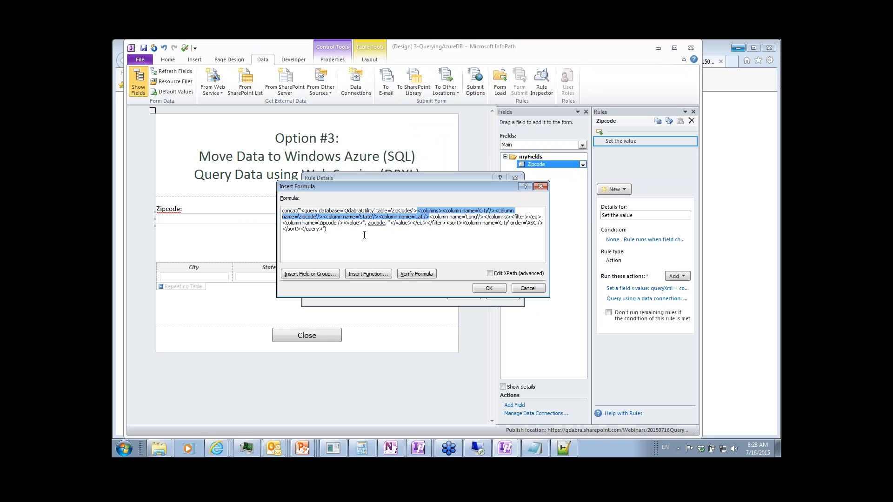
pyautogui.doubleClick(379, 223)
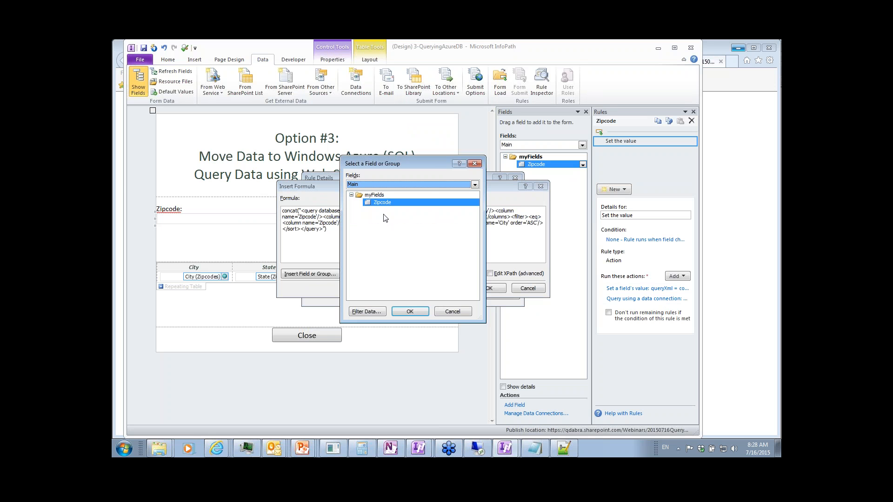
pyautogui.doubleClick(389, 203)
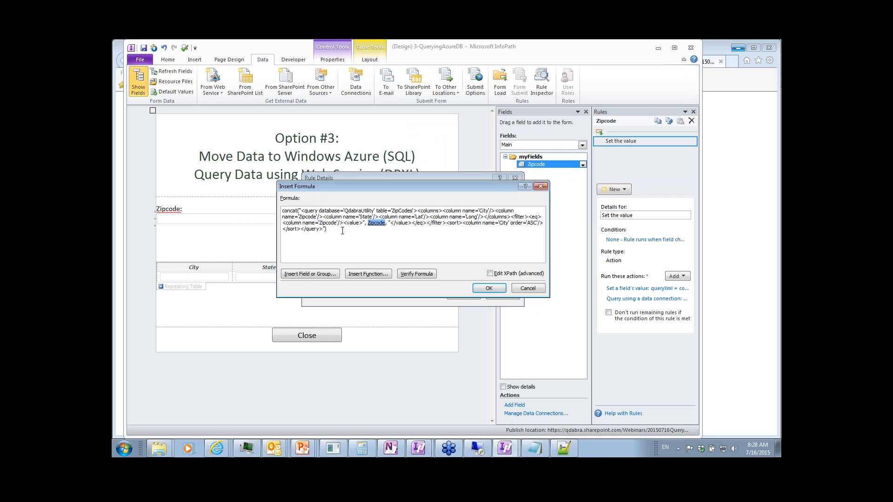
# Review the entire queryXml concat formula, and close the formula and the rule details
pyautogui.hotkey('ctrl', 'a')
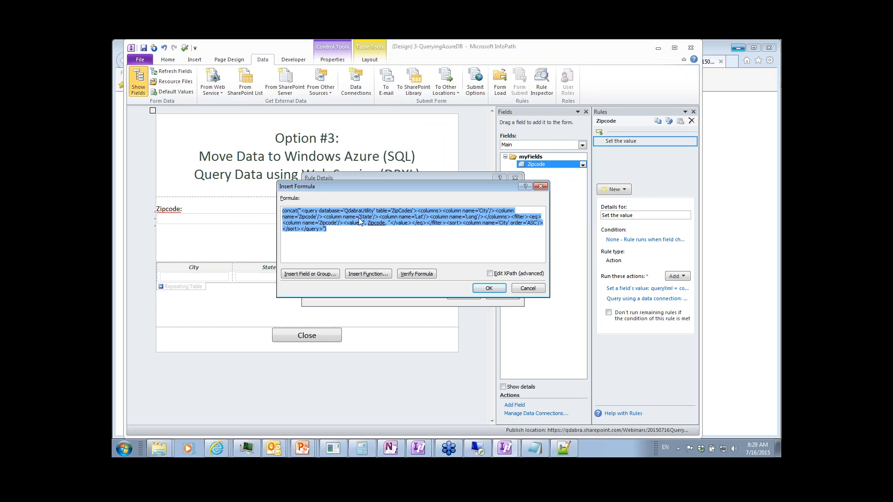
pyautogui.click(392, 234)
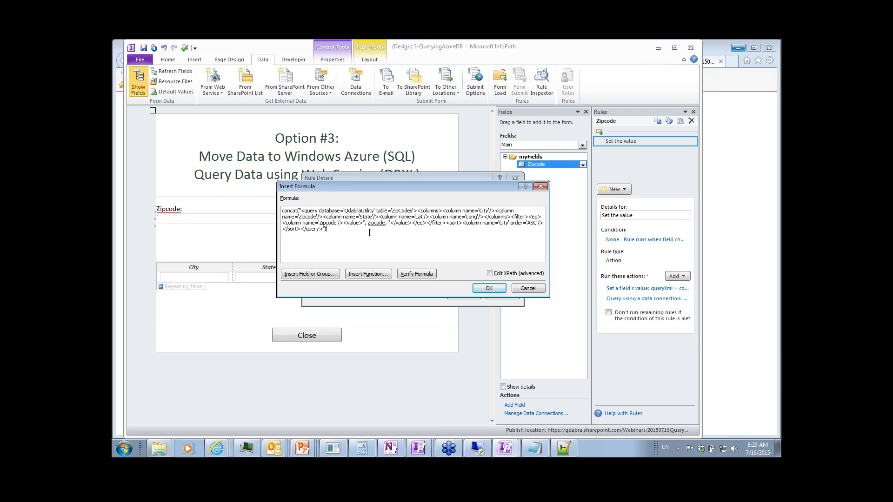
pyautogui.moveTo(336, 235); pyautogui.dragTo(290, 211)
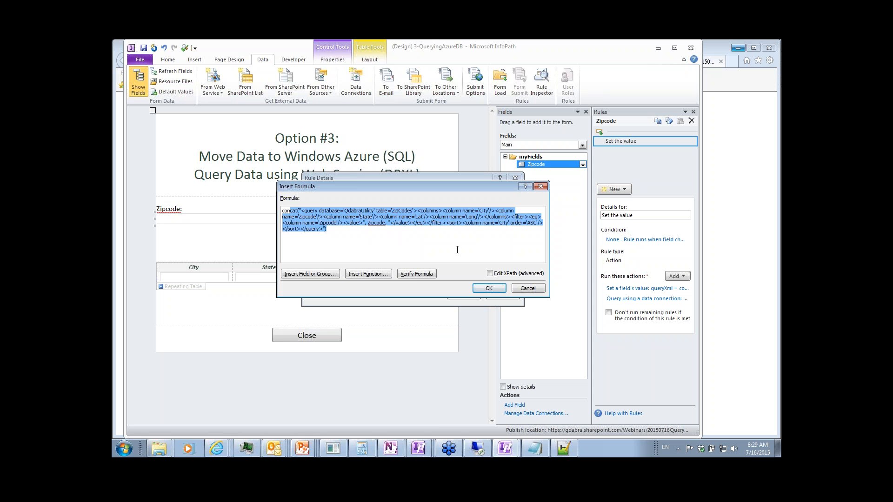
pyautogui.click(379, 238)
pyautogui.moveTo(349, 231); pyautogui.dragTo(285, 210)
pyautogui.click(494, 290)
pyautogui.click(503, 295)
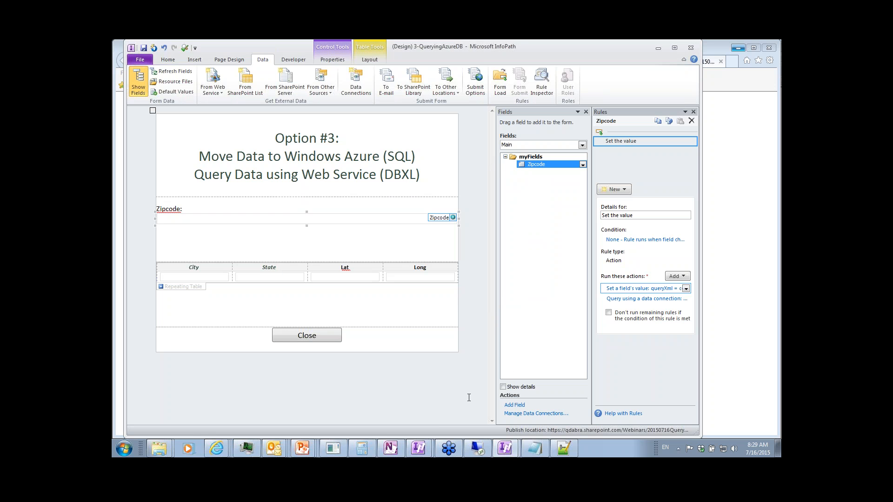
# Switch to the QueryXML.xml query builder form and set the Query Filter column name to City
pyautogui.click(421, 453)
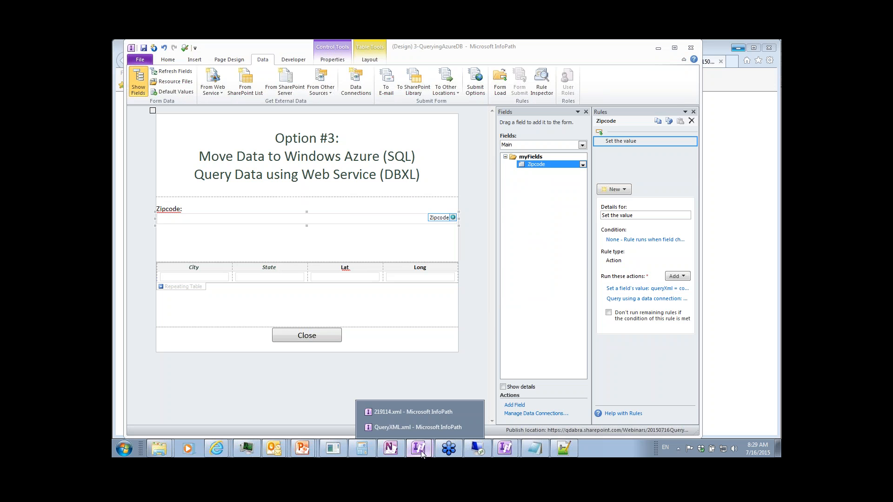
pyautogui.click(409, 427)
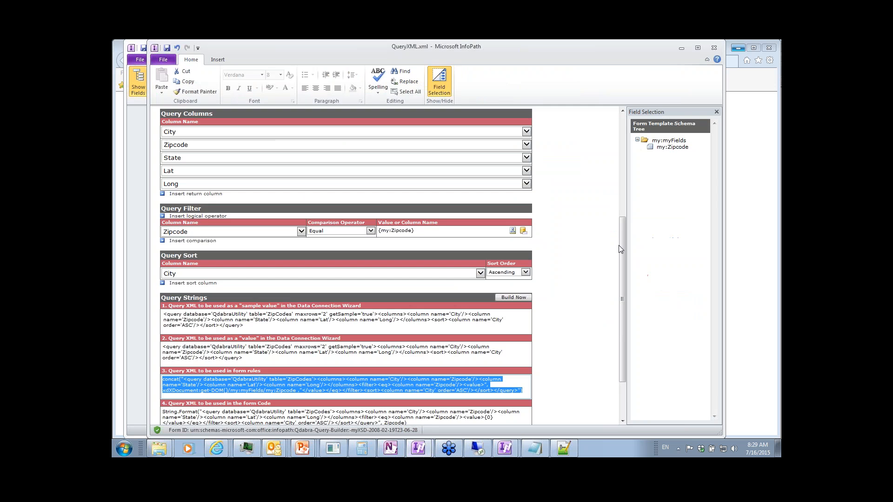
pyautogui.moveTo(622, 251); pyautogui.dragTo(622, 152)
pyautogui.moveTo(626, 234); pyautogui.dragTo(616, 317)
pyautogui.click(212, 267)
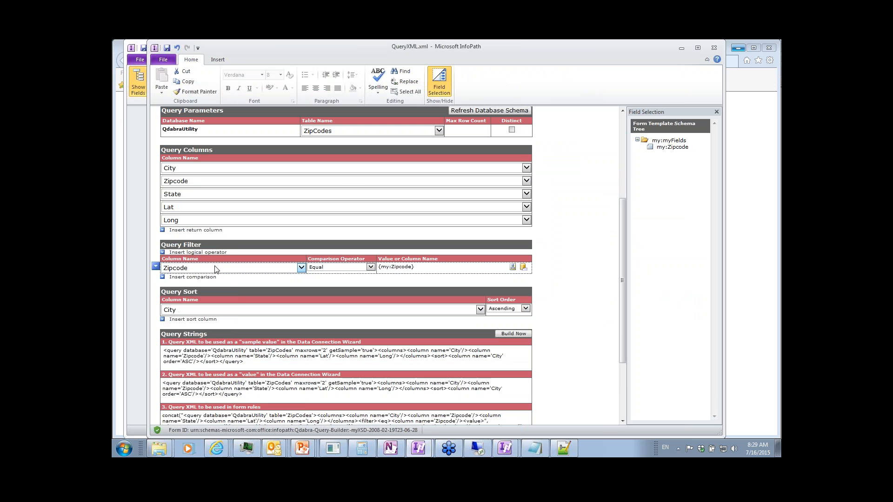
pyautogui.click(212, 269)
pyautogui.click(191, 284)
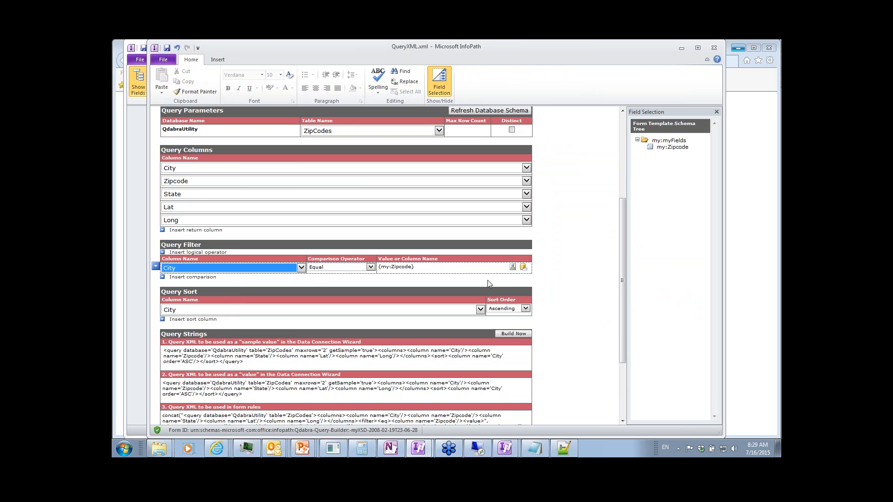
pyautogui.click(516, 268)
pyautogui.click(395, 268)
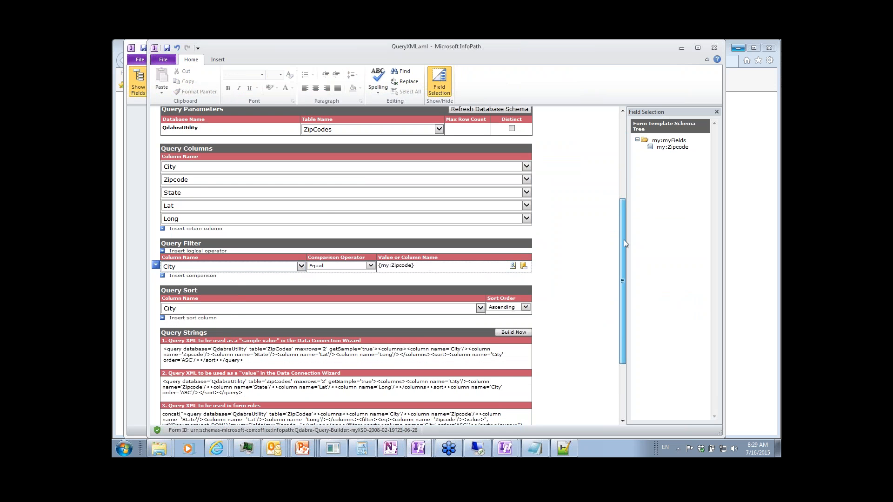
# Rebuild the query strings and copy the query XML meant for use in form rules
pyautogui.scroll(-2, 624, 239)
pyautogui.moveTo(616, 277); pyautogui.dragTo(616, 302)
pyautogui.click(517, 232)
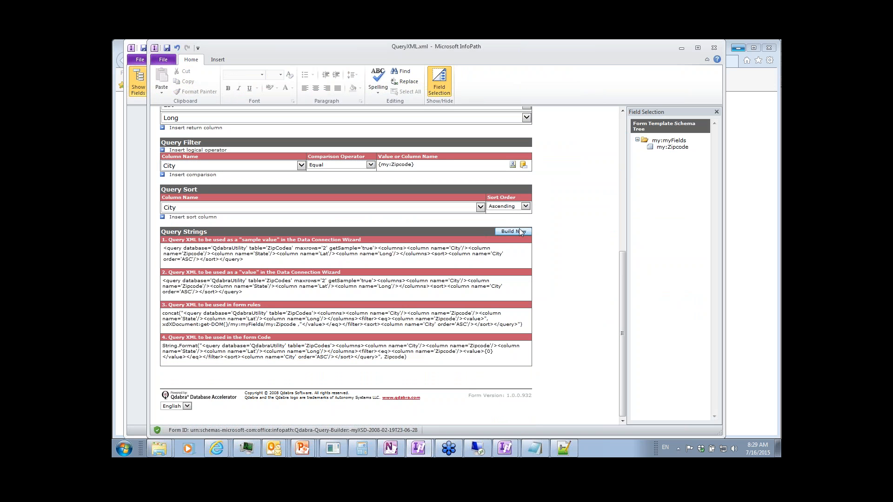
pyautogui.click(520, 231)
pyautogui.moveTo(421, 360); pyautogui.dragTo(133, 338)
pyautogui.moveTo(489, 330); pyautogui.dragTo(156, 313)
pyautogui.hotkey('ctrl', 'c')
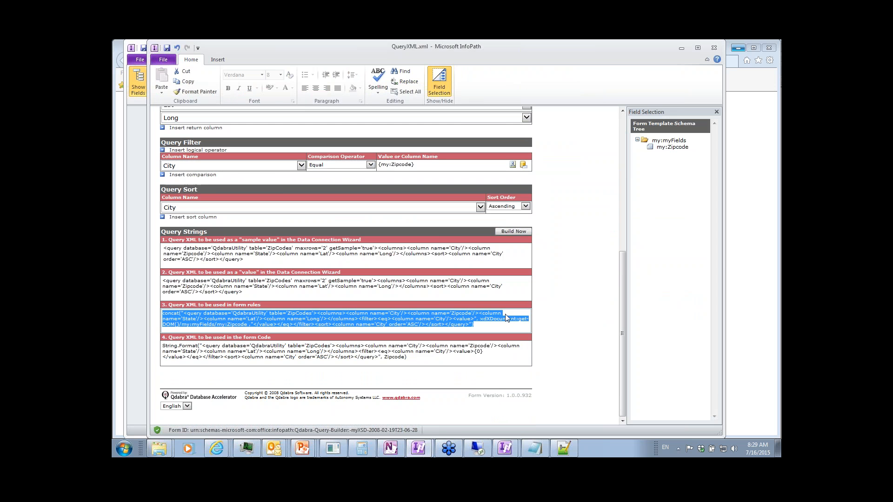
# Replace the queryXml formula in the Azure SQL form's Zipcode rule with the copied City-filter concat expression, and verify it
pyautogui.hotkey('alt', 'Tab')
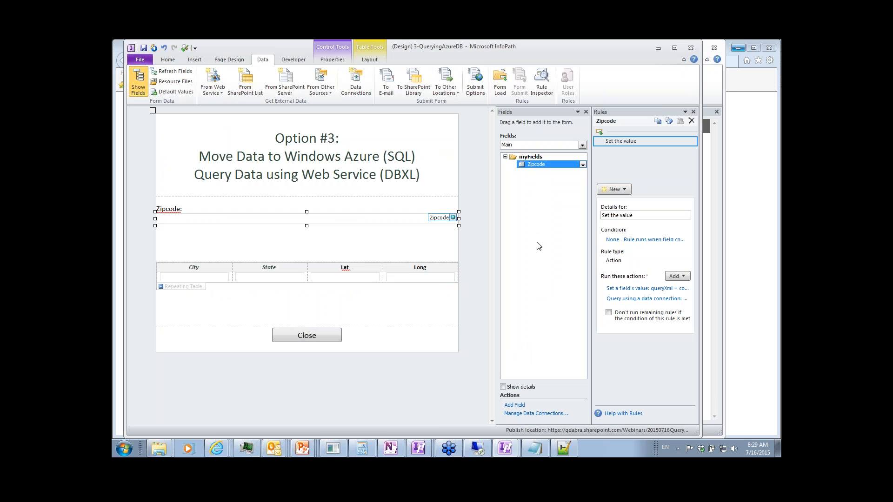
pyautogui.click(642, 298)
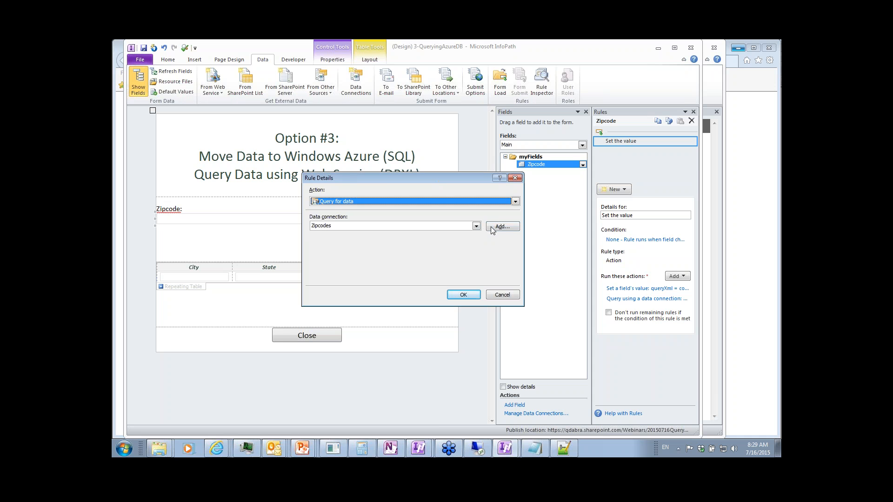
pyautogui.click(510, 295)
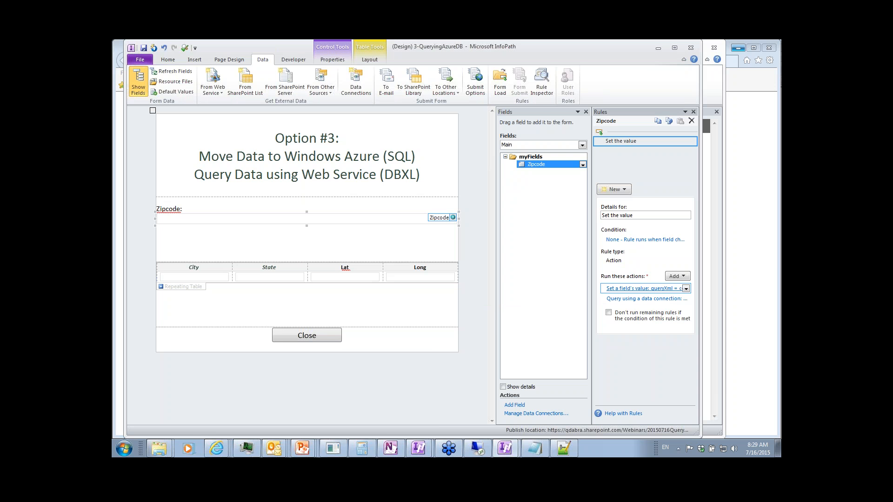
pyautogui.click(633, 289)
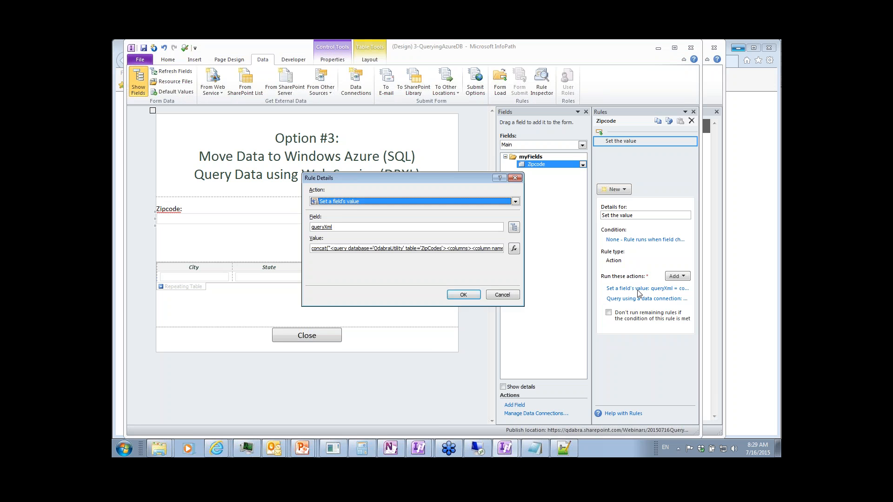
pyautogui.click(513, 250)
pyautogui.hotkey('ctrl', 'a')
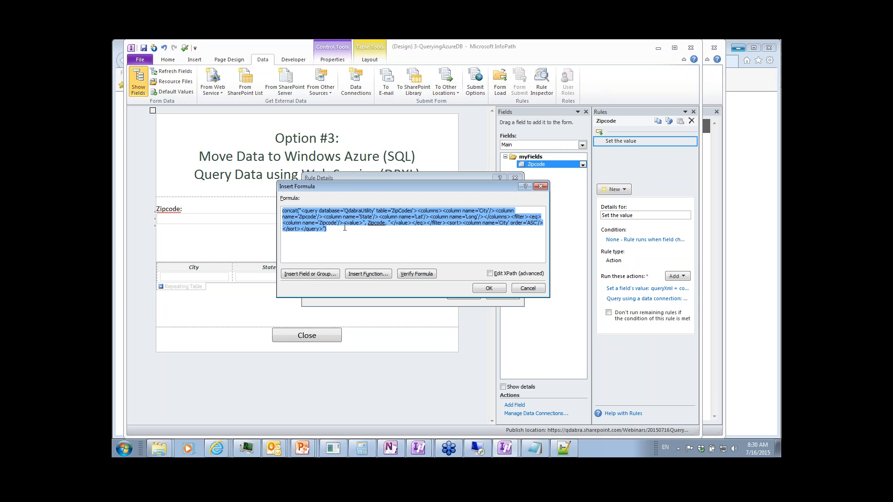
pyautogui.hotkey('ctrl', 'v')
pyautogui.click(411, 276)
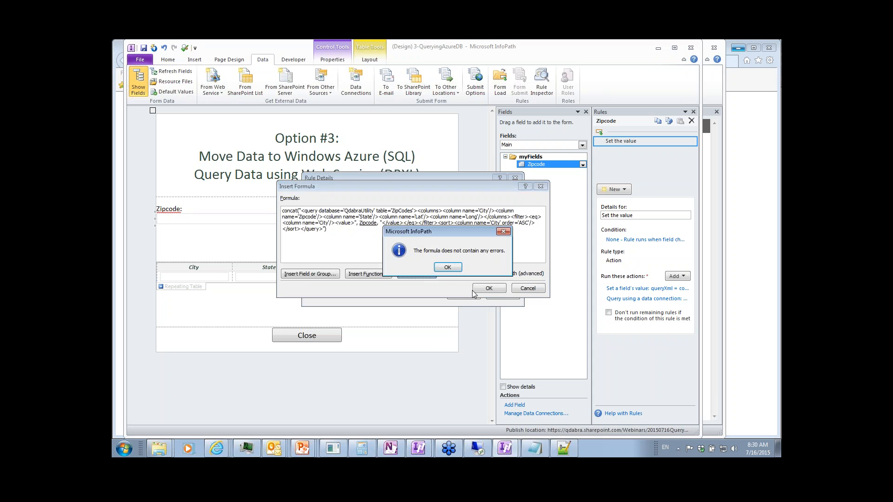
pyautogui.click(486, 292)
pyautogui.press('Return')
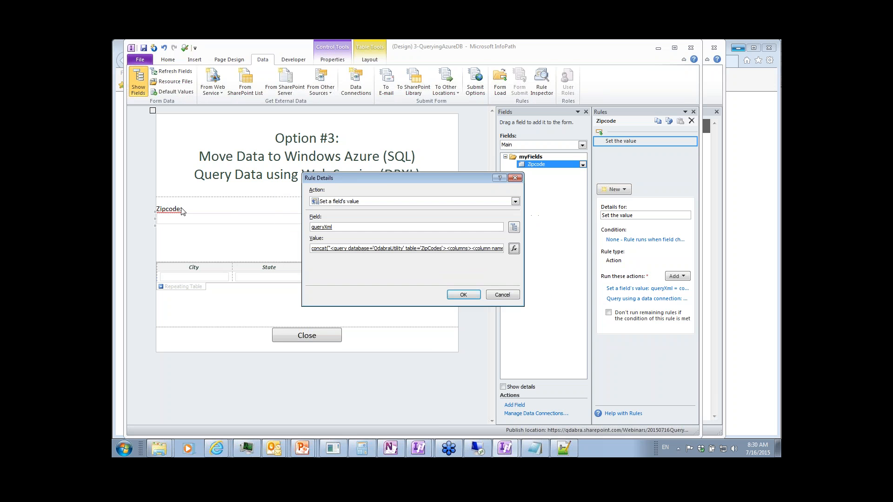
pyautogui.click(462, 295)
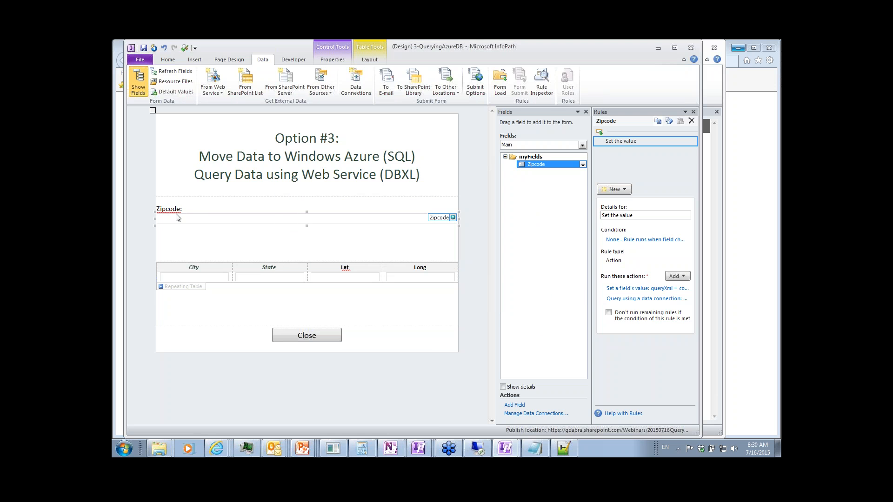
# Change the label above the query input field from Zipcode to "City:"
pyautogui.click(195, 206)
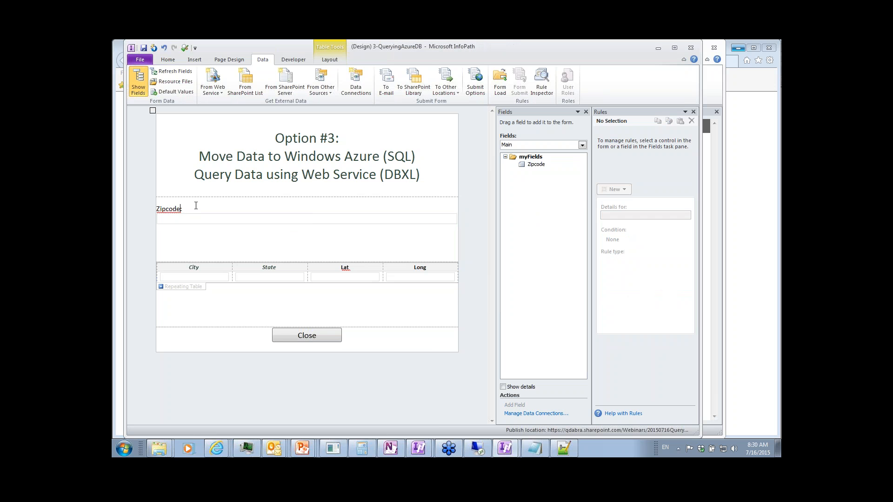
pyautogui.doubleClick(196, 206)
pyautogui.write('City:')
# Preview the form and query the city Kirkland, allowing the data connection and entering the account password, and close the preview
pyautogui.click(185, 48)
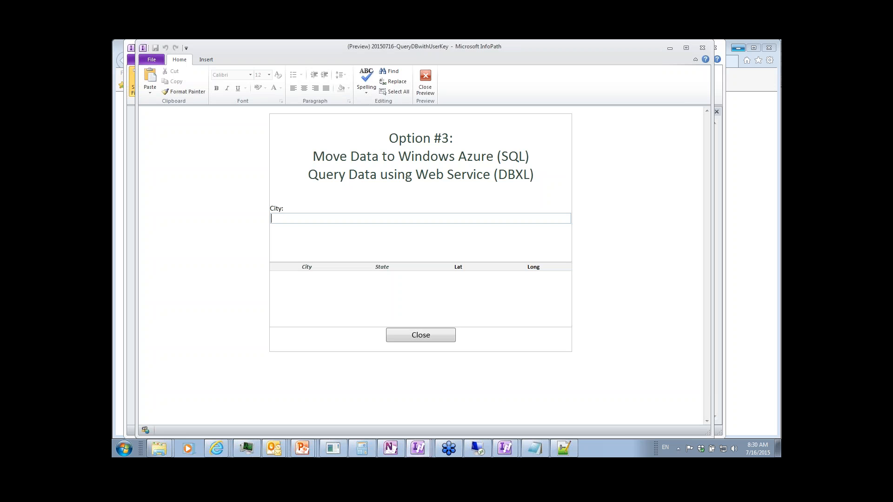
pyautogui.write('Kirkland')
pyautogui.press('Tab')
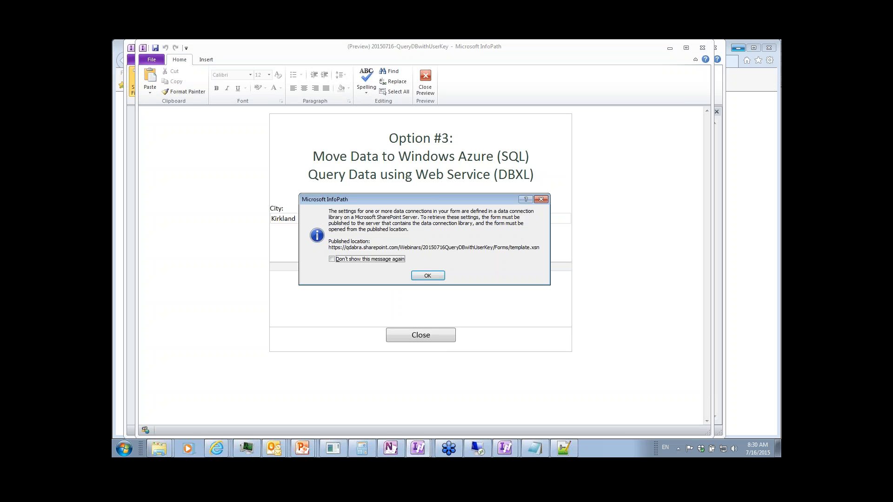
pyautogui.click(437, 278)
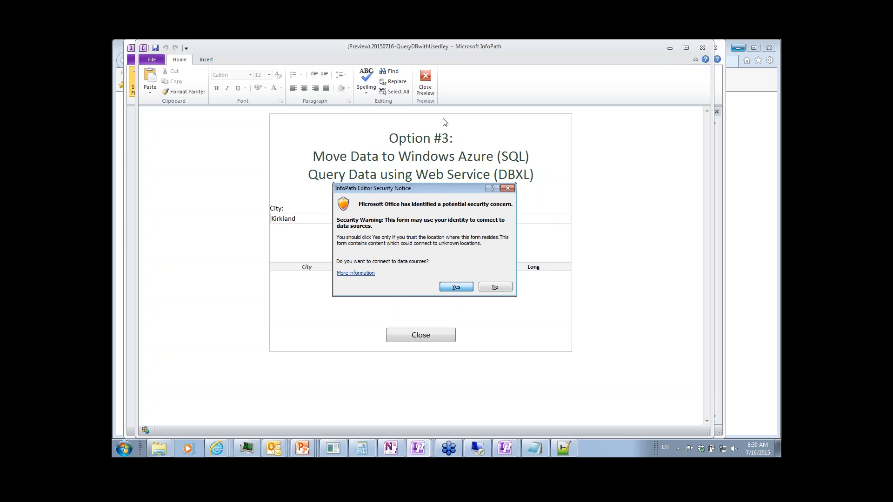
pyautogui.click(453, 288)
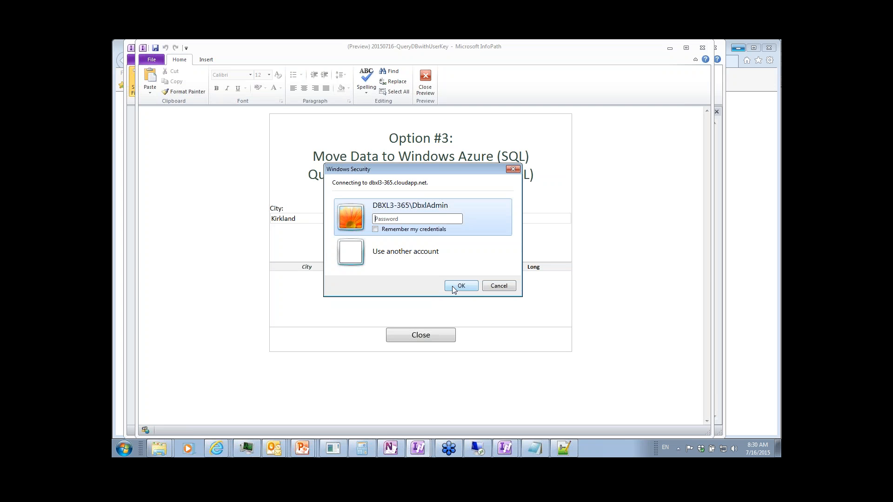
pyautogui.write('•')
pyautogui.press('Return')
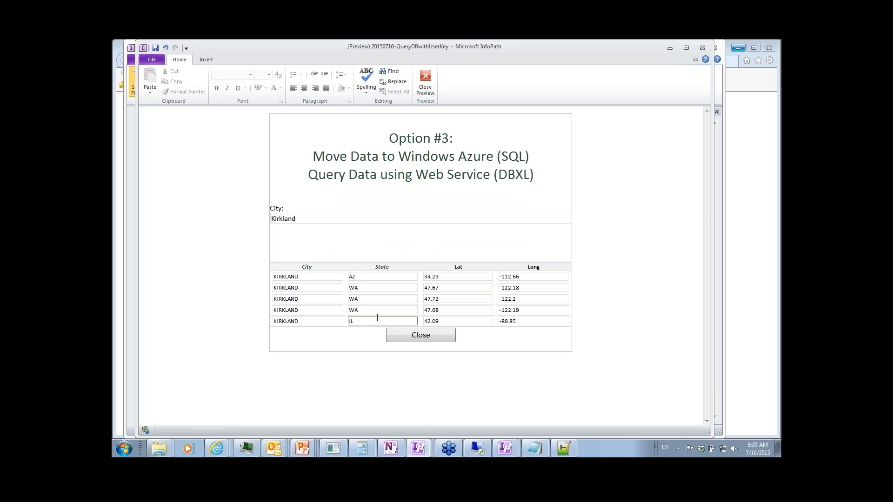
pyautogui.click(420, 335)
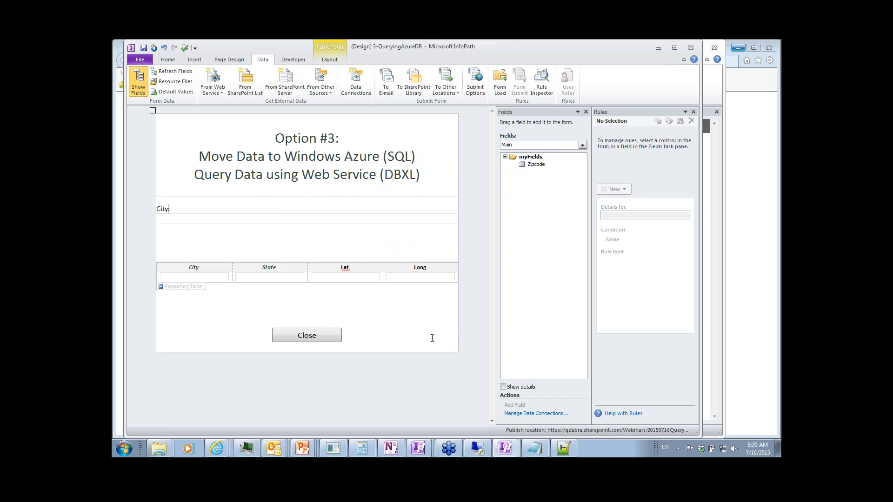
# Add the Zipcode field as a column in the repeating table's binding and place it directly after State
pyautogui.click(190, 288)
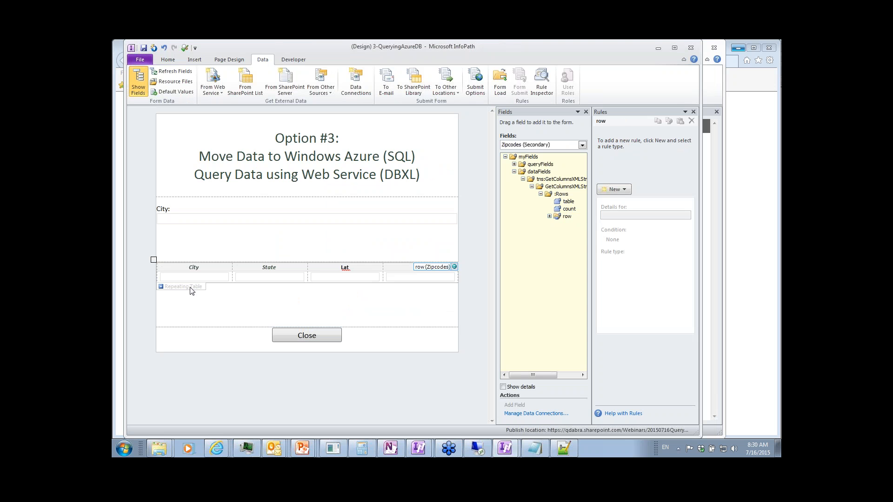
pyautogui.rightClick(190, 289)
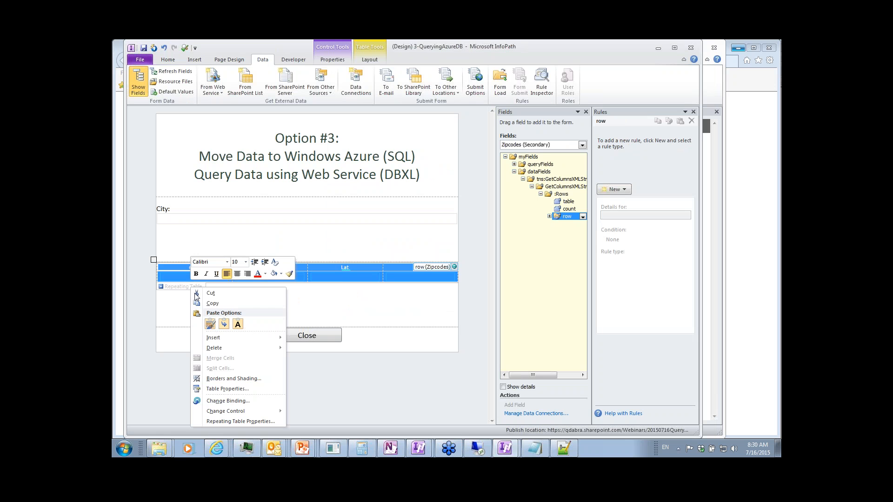
pyautogui.click(252, 401)
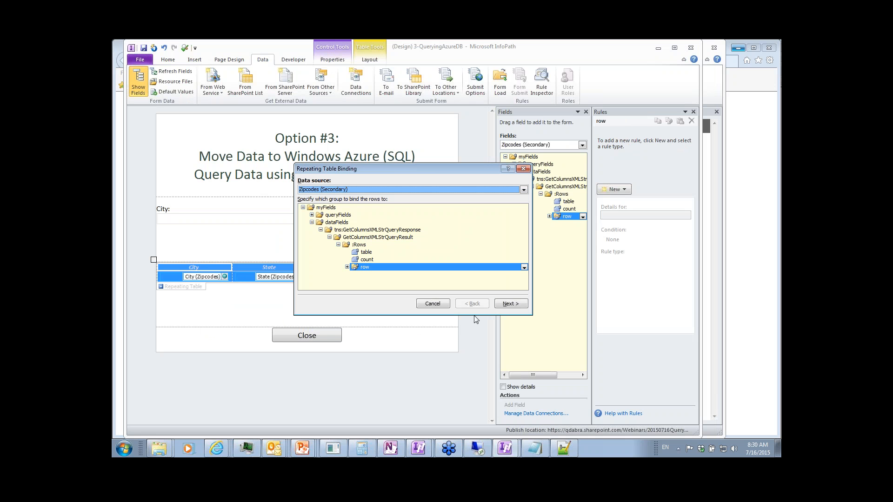
pyautogui.click(507, 305)
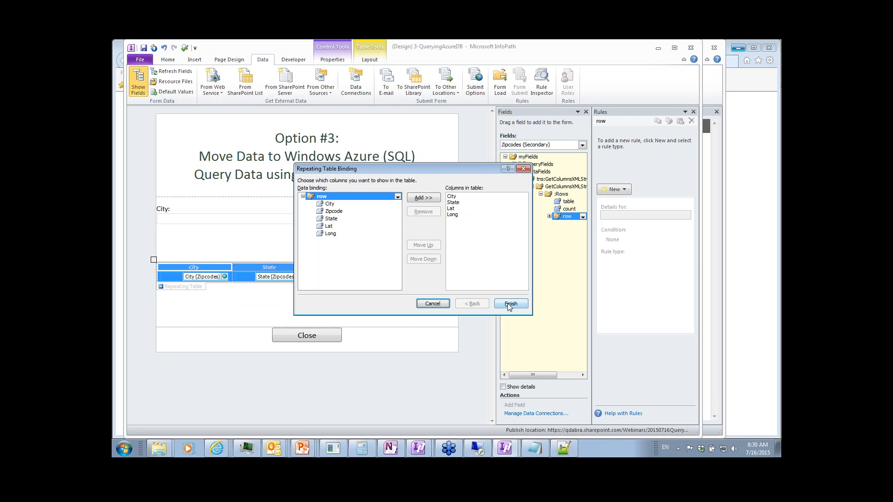
pyautogui.click(333, 211)
pyautogui.click(424, 198)
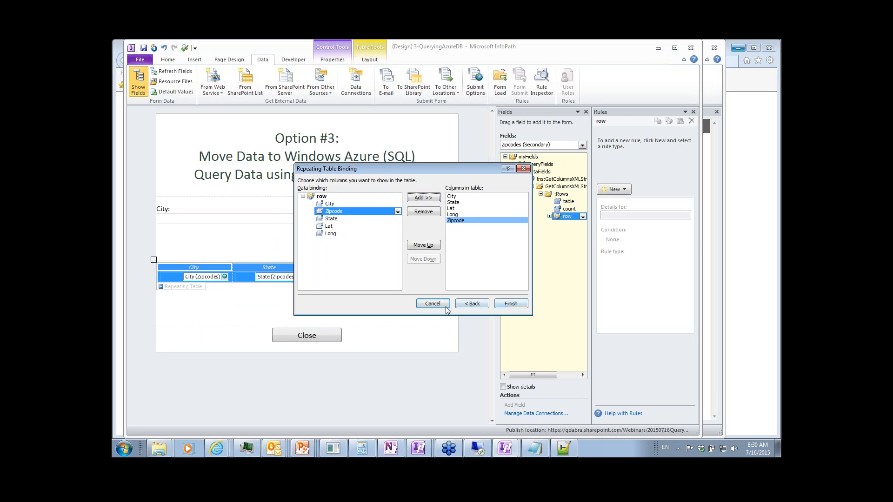
pyautogui.click(423, 245)
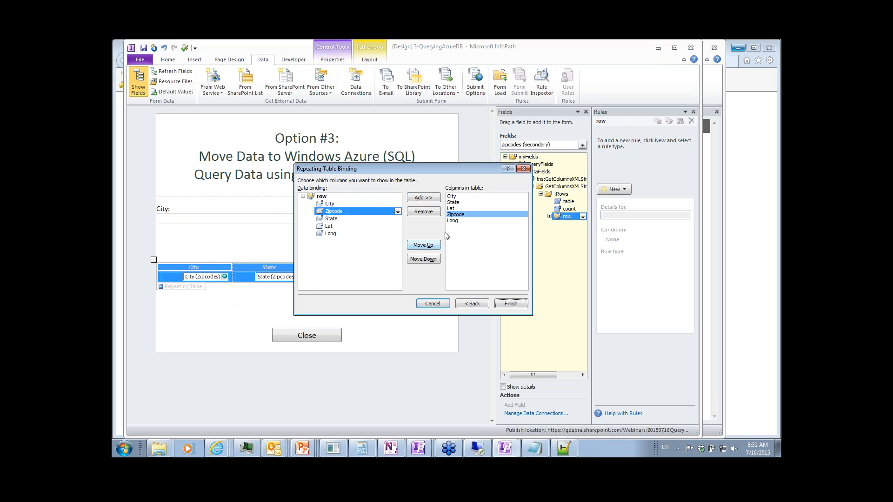
pyautogui.click(425, 246)
# Remove the City column from the repeating table and finish the binding change
pyautogui.click(452, 197)
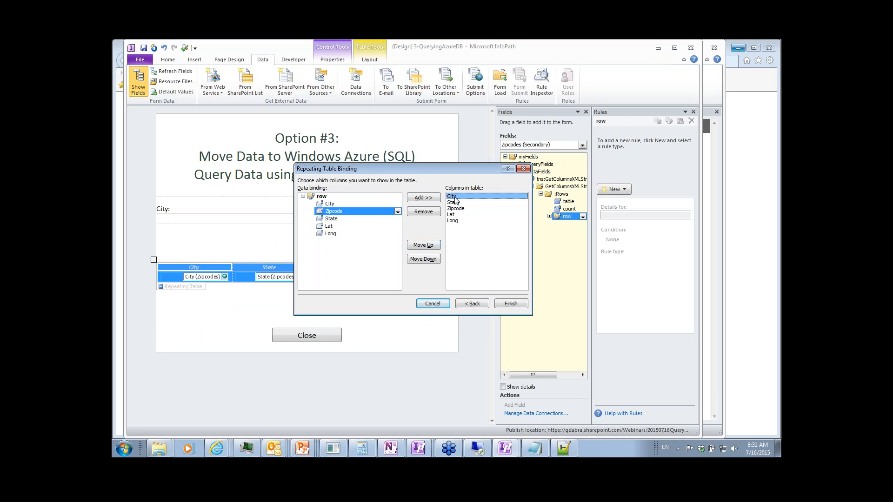
pyautogui.click(422, 213)
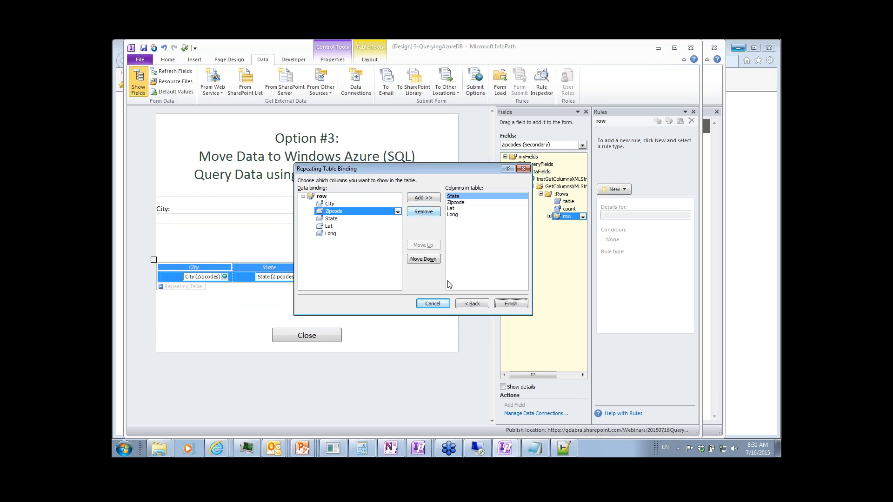
pyautogui.click(508, 305)
# Test the revised table in preview by querying Kirkland with the account password, and close the preview
pyautogui.click(184, 49)
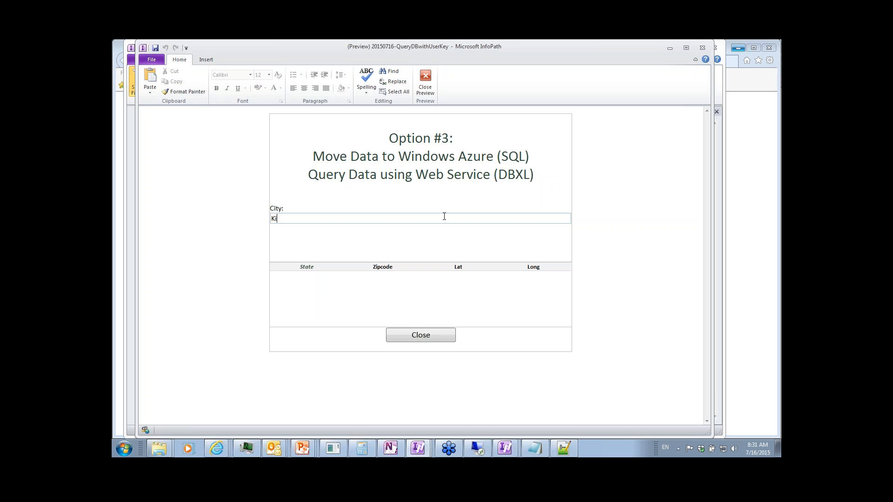
pyautogui.click(453, 232)
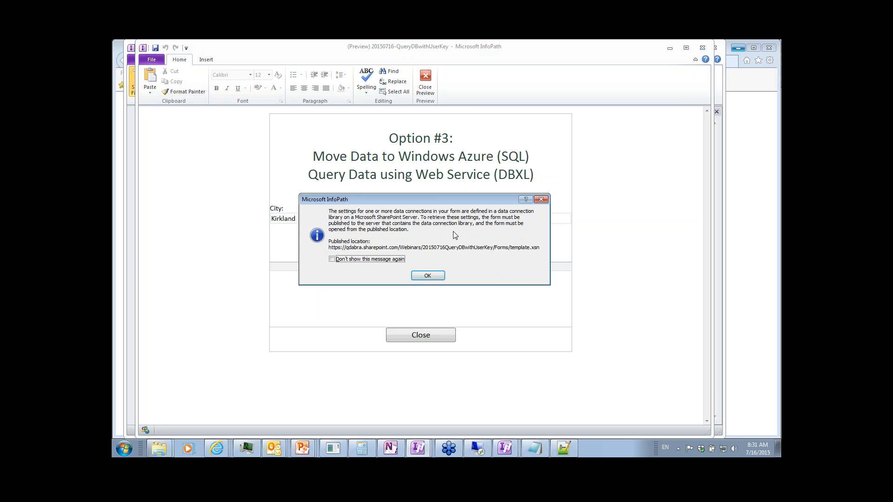
pyautogui.click(423, 278)
pyautogui.click(456, 287)
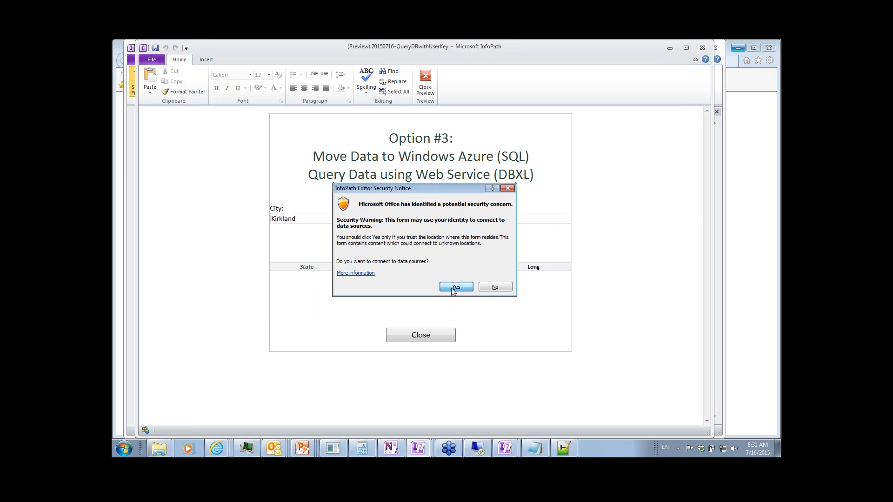
pyautogui.click(455, 287)
pyautogui.write('•')
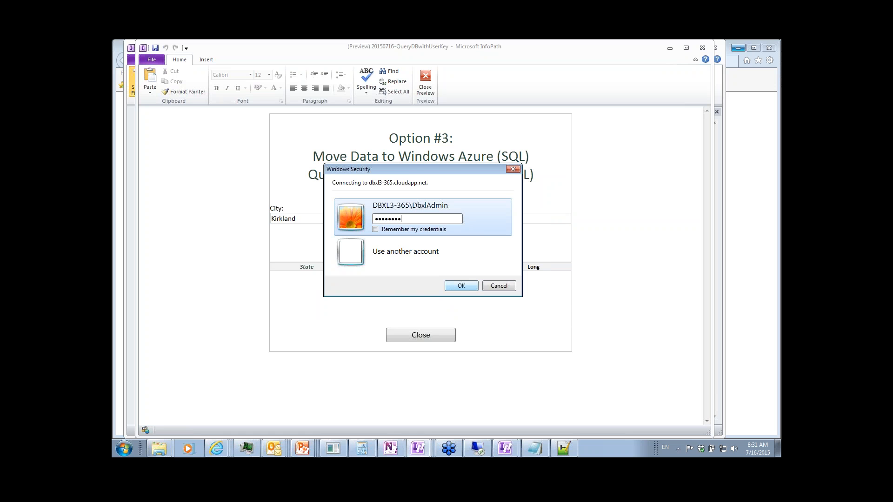
pyautogui.press('Return')
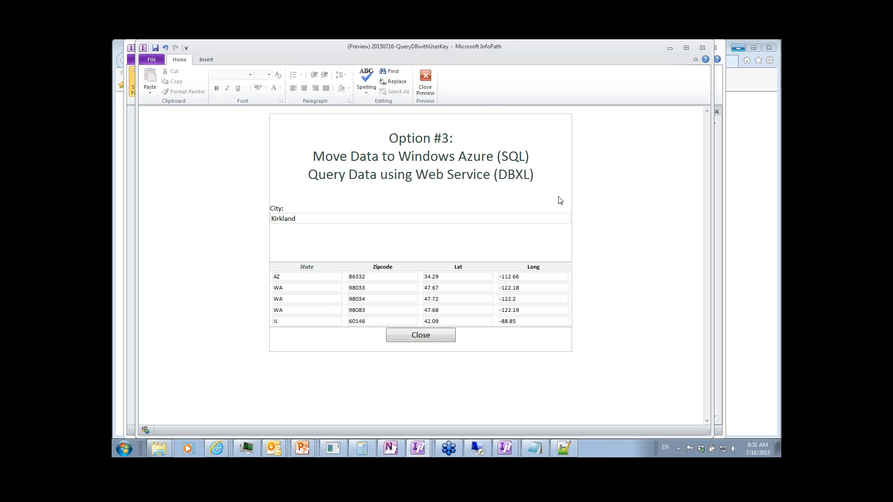
pyautogui.click(425, 85)
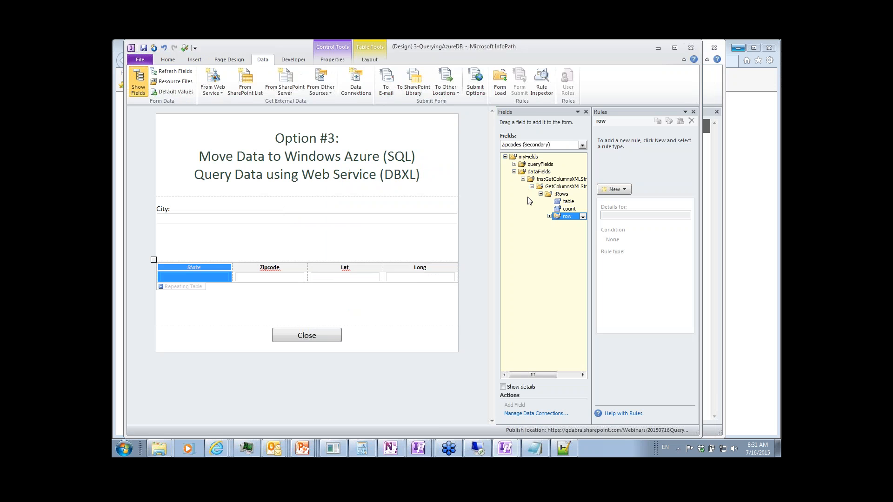
# Look through the open windows to switch away from the form design
pyautogui.hotkey('alt', 'Tab')
pyautogui.hotkey('alt', 'Tab')
pyautogui.hotkey('alt', 'Tab')
pyautogui.hotkey('alt', 'Tab')
pyautogui.hotkey('alt', 'Tab')
pyautogui.hotkey('alt', 'Tab')
pyautogui.hotkey('alt', 'Tab')
pyautogui.hotkey('alt', 'Tab')
pyautogui.hotkey('alt', 'Tab')
pyautogui.hotkey('alt', 'Tab')
pyautogui.hotkey('alt', 'Tab')
pyautogui.hotkey('alt', 'Tab')
pyautogui.hotkey('alt', 'Tab')
pyautogui.hotkey('alt', 'Tab')
pyautogui.hotkey('alt', 'Tab')
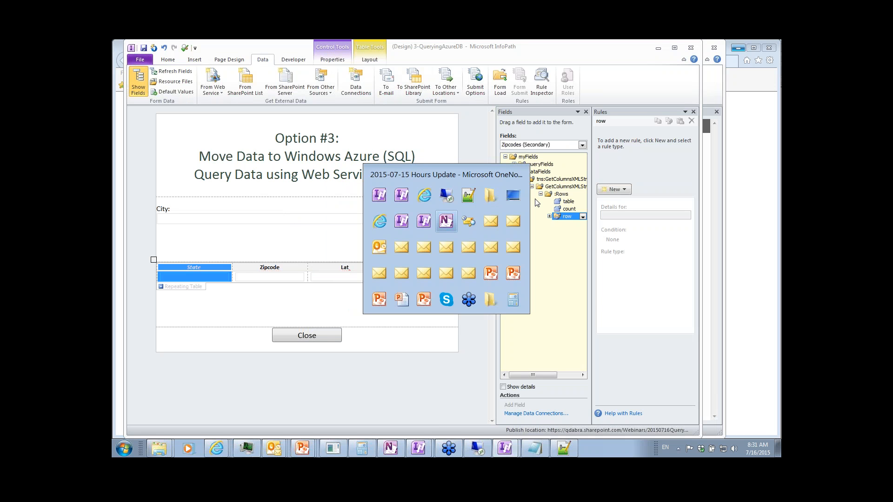